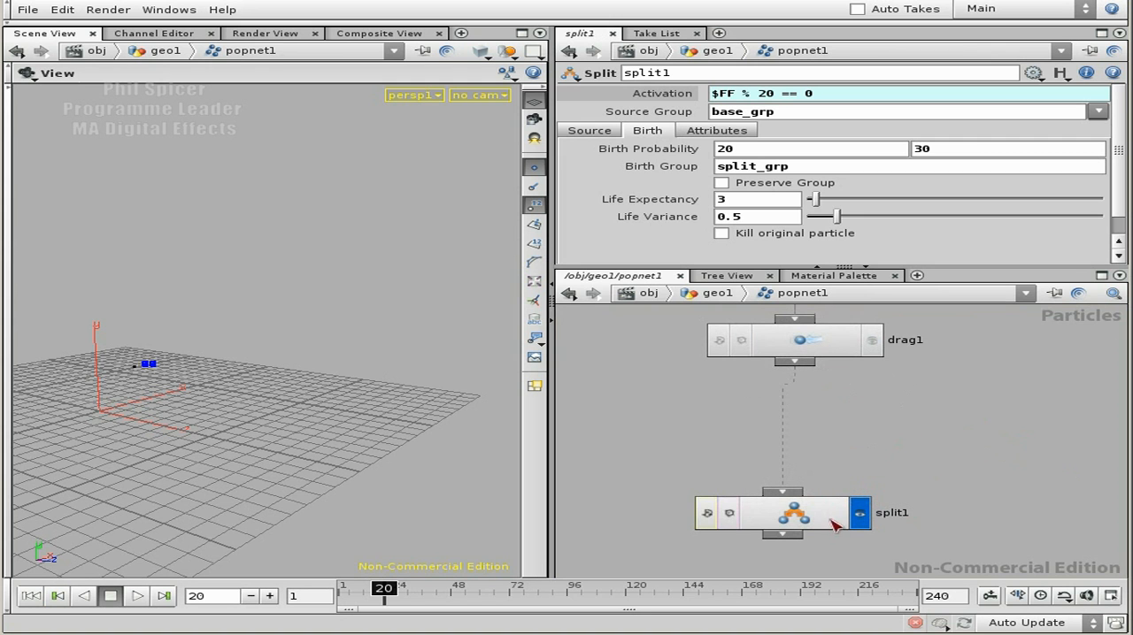
Step: Move the split1 node further down below drag1 to leave room between the two nodes
{"action": "middle_click_drag", "start_coordinate": [1002, 489], "coordinate": [970, 419]}
{"action": "scroll", "coordinate": [969, 419], "scroll_direction": "down", "scroll_amount": 2}
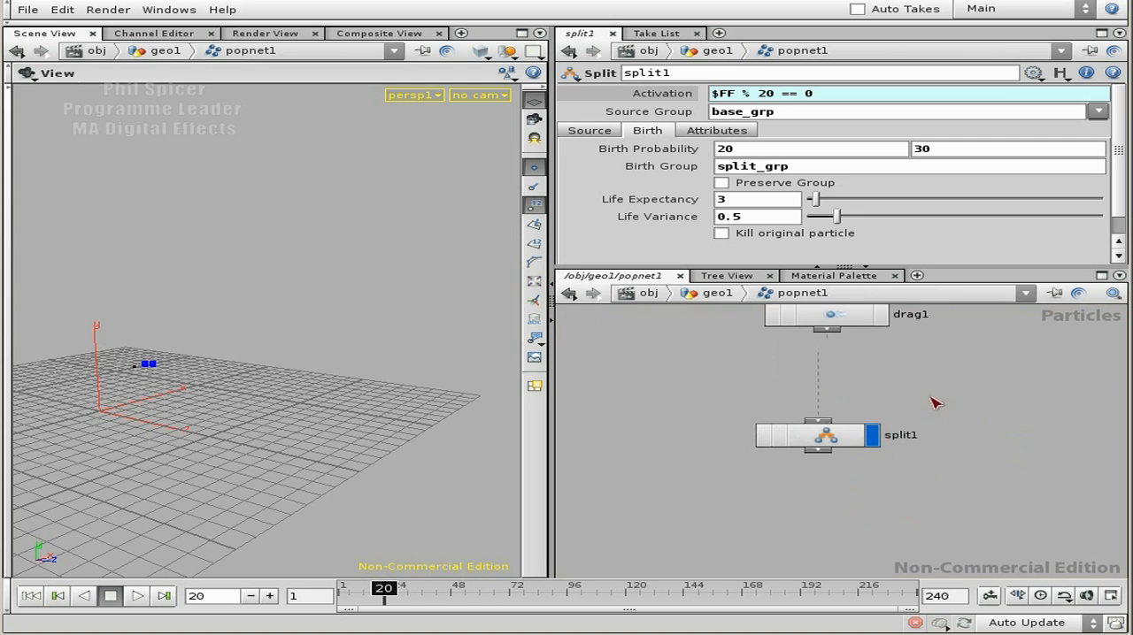
{"action": "middle_click_drag", "start_coordinate": [920, 389], "coordinate": [889, 442]}
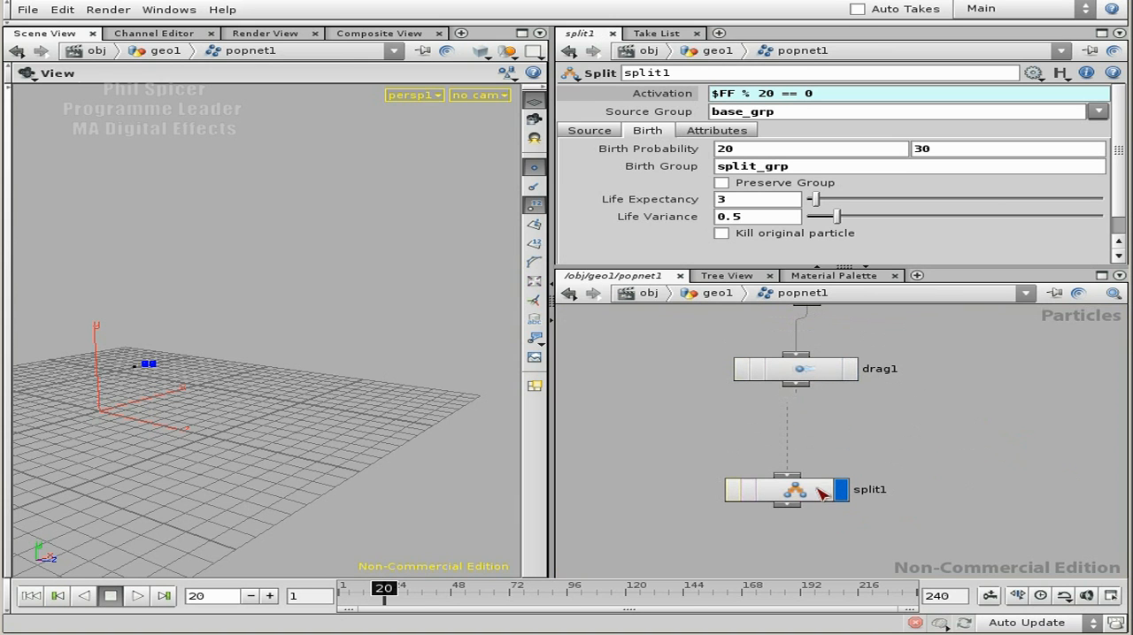
{"action": "middle_click_drag", "start_coordinate": [917, 460], "coordinate": [816, 378]}
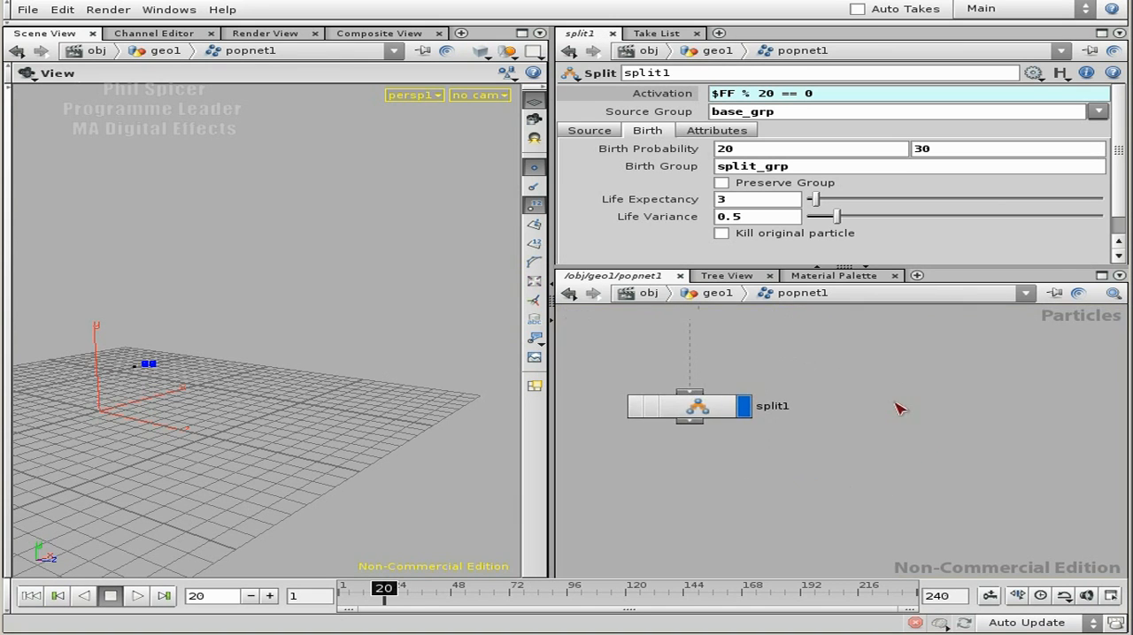
{"action": "right_click_drag", "start_coordinate": [936, 411], "coordinate": [834, 413]}
{"action": "left_click_drag", "start_coordinate": [772, 408], "coordinate": [777, 489]}
{"action": "middle_click_drag", "start_coordinate": [812, 380], "coordinate": [818, 441]}
{"action": "right_click_drag", "start_coordinate": [818, 441], "coordinate": [844, 439]}
{"action": "middle_click_drag", "start_coordinate": [799, 416], "coordinate": [838, 473]}
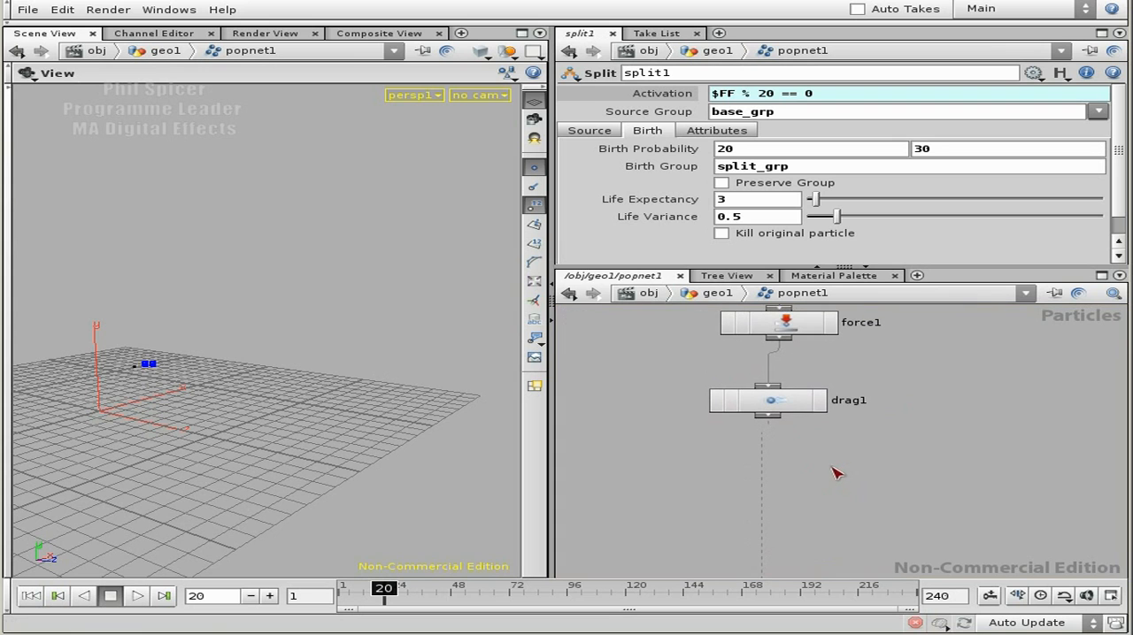
Step: Open the geometry spreadsheet for the drag1 node, enlarge it, and examine its velocity, acceleration and life columns
{"action": "right_click", "coordinate": [769, 403]}
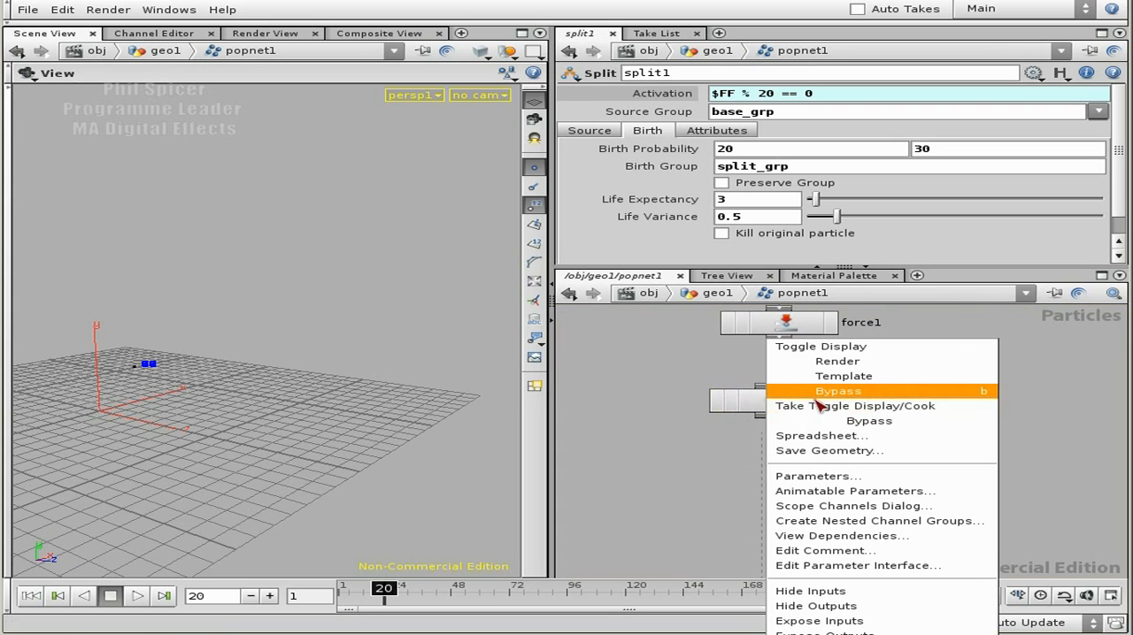
{"action": "left_click", "coordinate": [842, 438]}
{"action": "left_click_drag", "start_coordinate": [860, 336], "coordinate": [277, 153]}
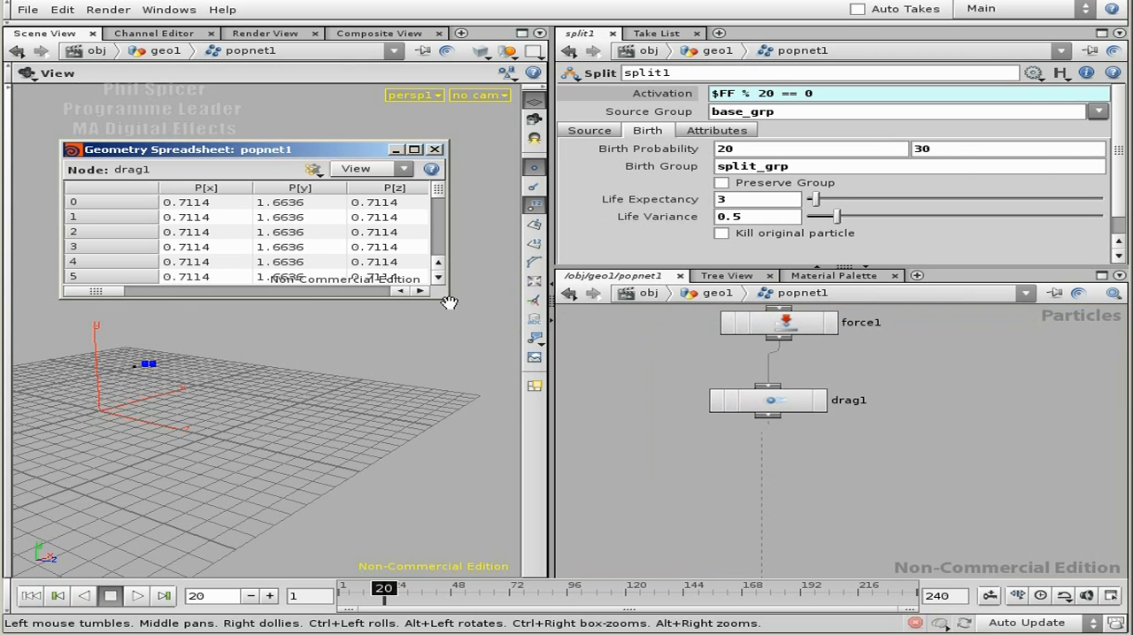
{"action": "left_click_drag", "start_coordinate": [449, 300], "coordinate": [1053, 338]}
{"action": "left_click_drag", "start_coordinate": [243, 334], "coordinate": [505, 335]}
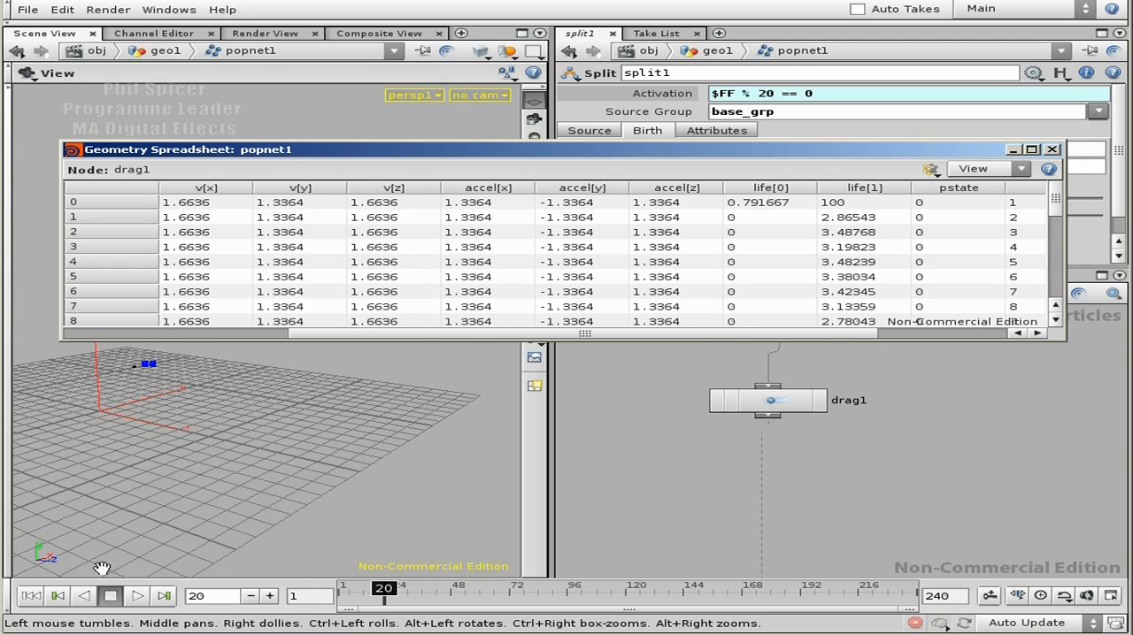
Step: Rewind the simulation and scrub to frame 18 to inspect the base particle's velocity before the split
{"action": "left_click", "coordinate": [30, 595]}
{"action": "left_click_drag", "start_coordinate": [370, 593], "coordinate": [383, 597]}
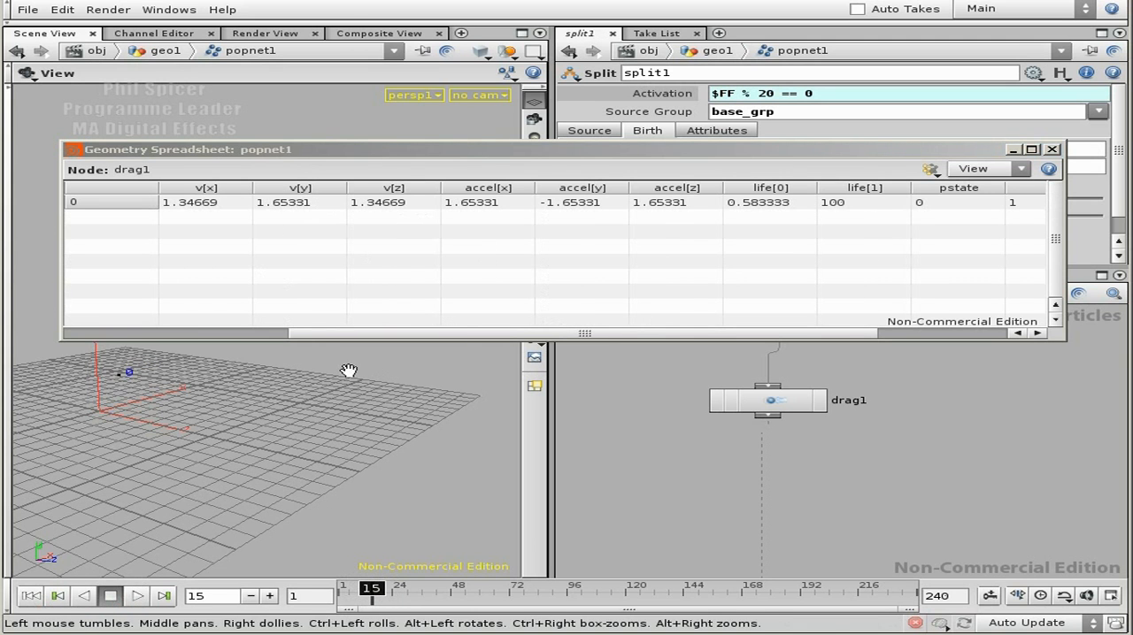
{"action": "left_click_drag", "start_coordinate": [373, 594], "coordinate": [380, 596]}
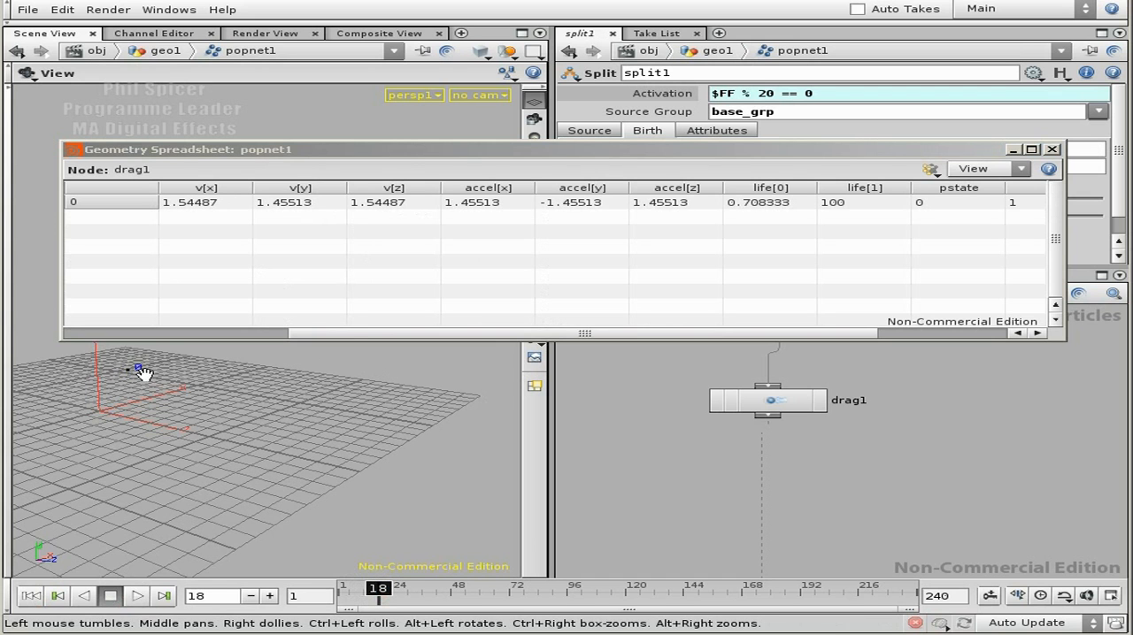
Step: Bypass the force1 node and replay the simulation from the first frame to frame 14
{"action": "middle_click_drag", "start_coordinate": [816, 419], "coordinate": [955, 445]}
{"action": "left_click", "coordinate": [745, 457]}
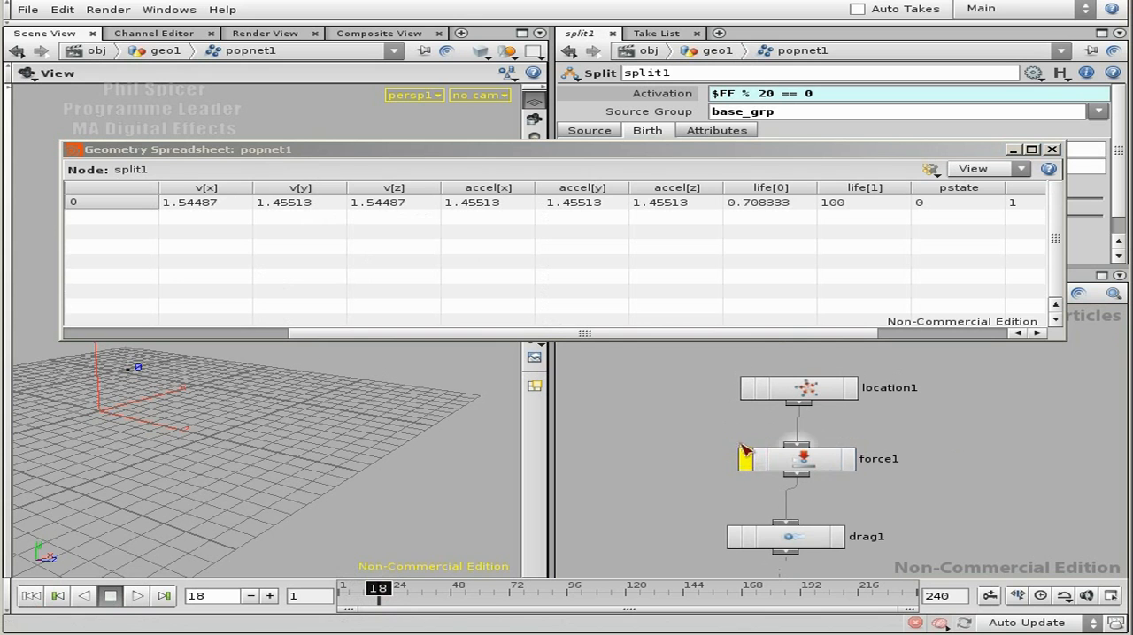
{"action": "left_click", "coordinate": [30, 596]}
{"action": "left_click", "coordinate": [137, 595]}
{"action": "left_click", "coordinate": [111, 595]}
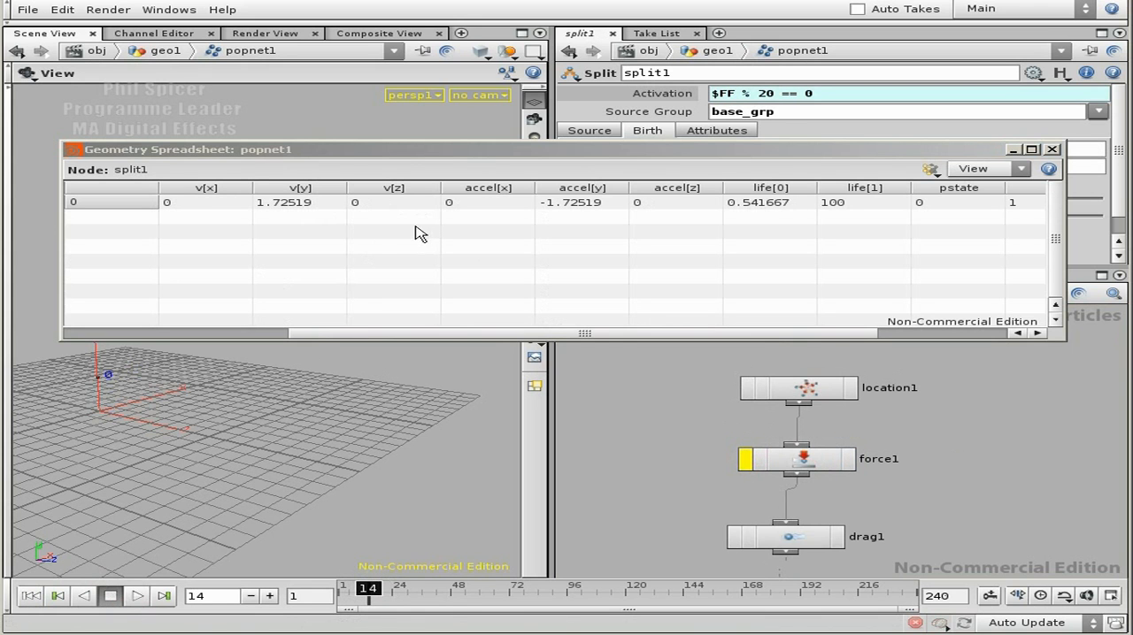
Step: Scrub the timeline on to frame 144, comparing the particles' velocities in the split1 spreadsheet, and put the spreadsheet away
{"action": "left_click_drag", "start_coordinate": [375, 596], "coordinate": [542, 596]}
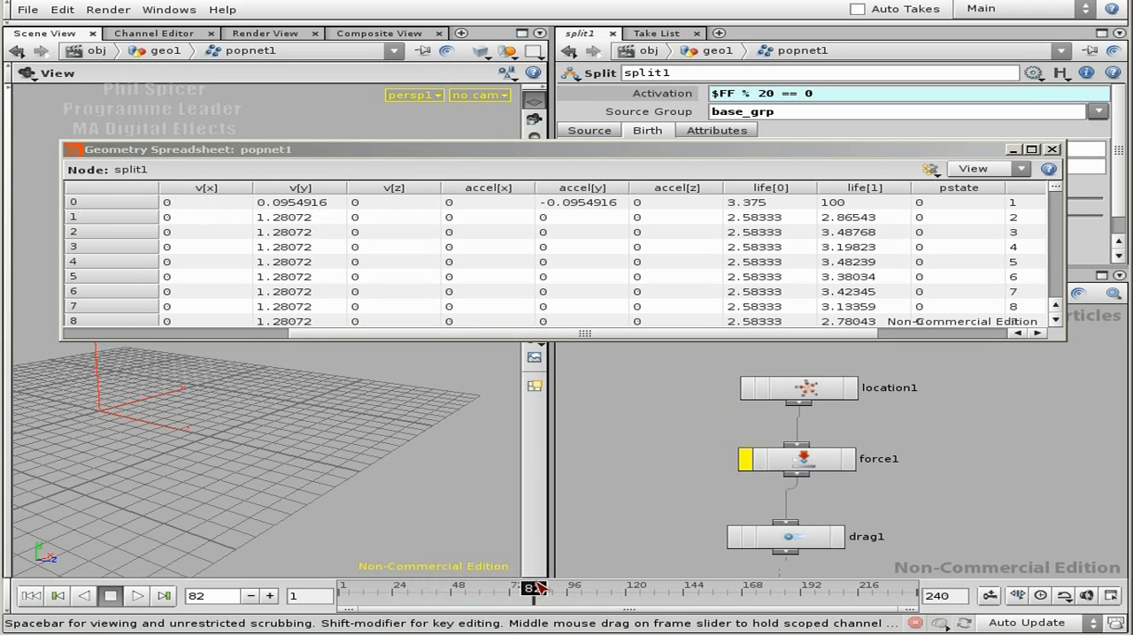
{"action": "left_click_drag", "start_coordinate": [540, 591], "coordinate": [625, 587]}
{"action": "left_click_drag", "start_coordinate": [455, 149], "coordinate": [463, 347]}
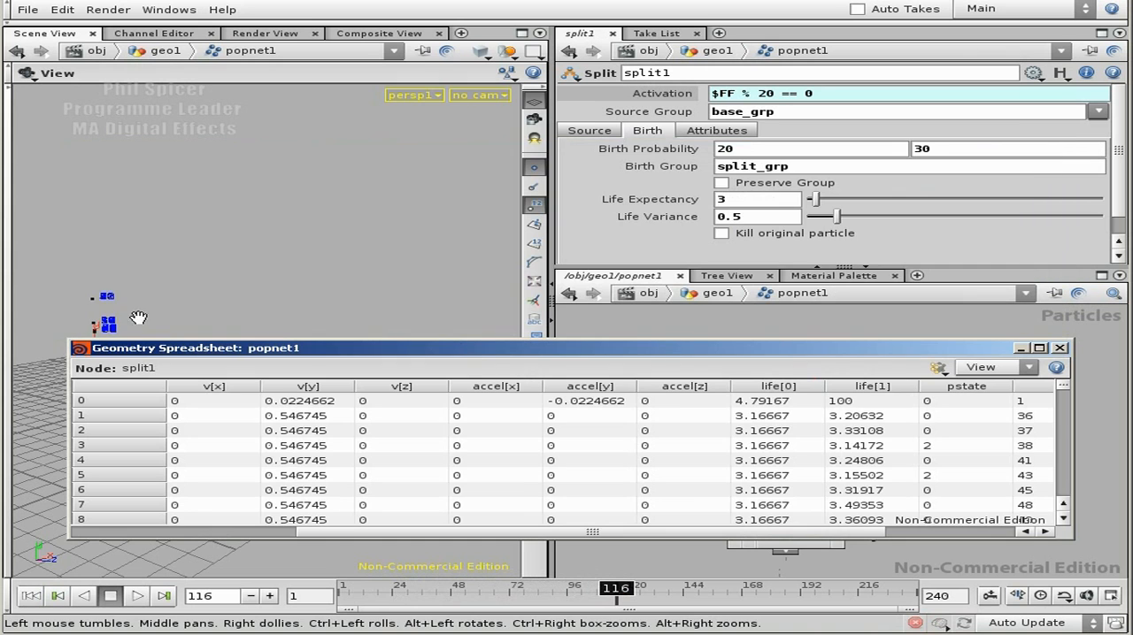
{"action": "left_click_drag", "start_coordinate": [625, 591], "coordinate": [683, 595]}
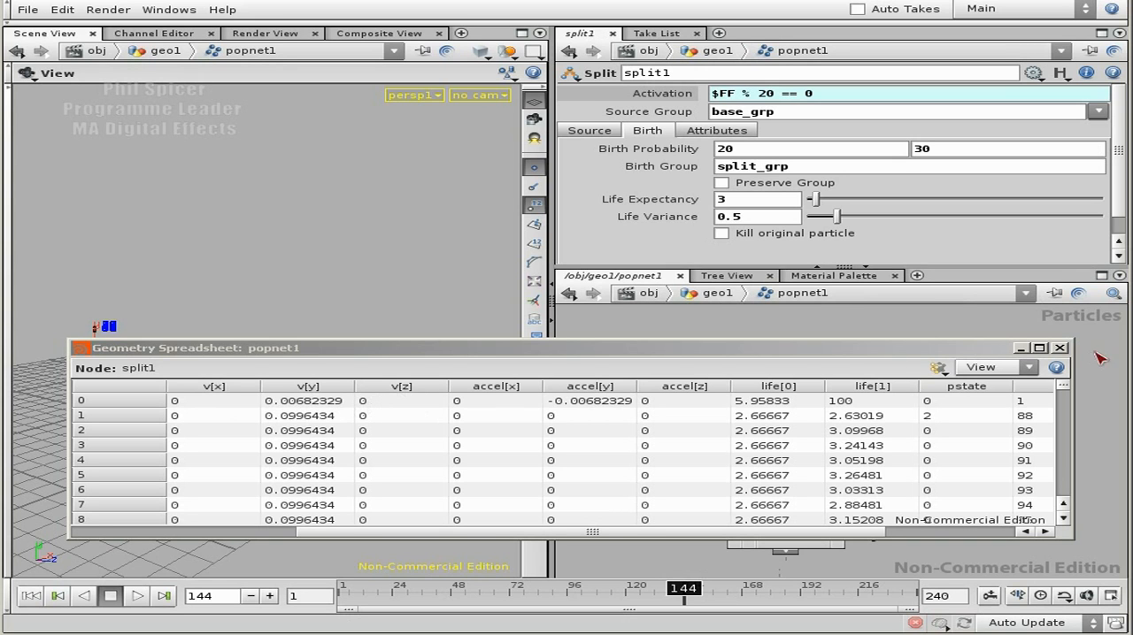
{"action": "left_click", "coordinate": [1022, 348]}
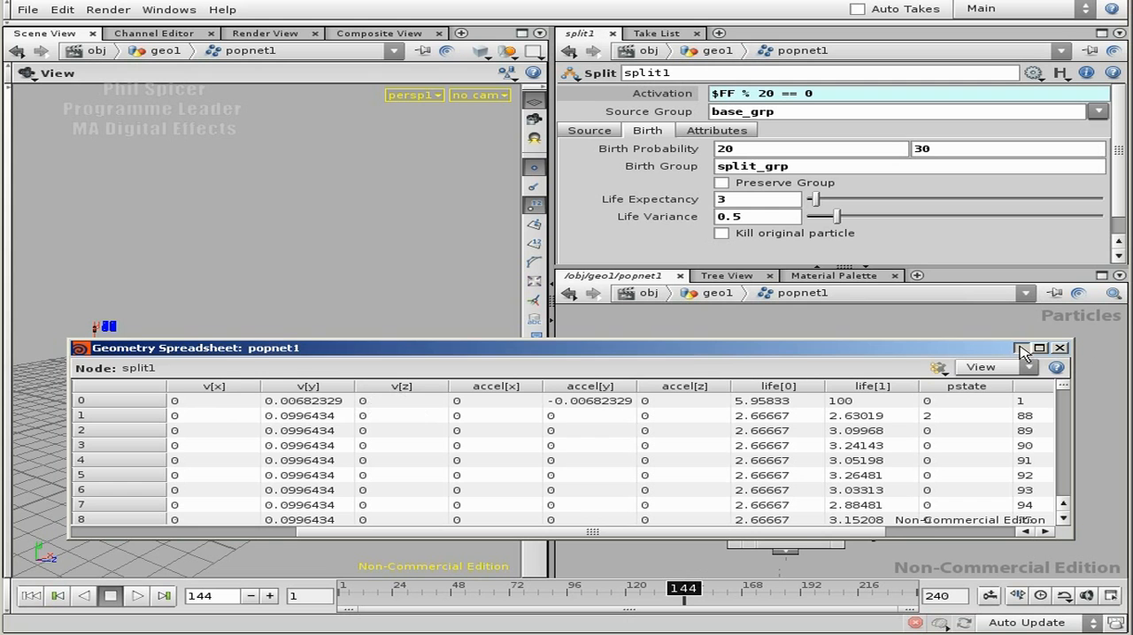
Step: Insert an Attribute node between the drag1 and split1 nodes
{"action": "middle_click_drag", "start_coordinate": [976, 493], "coordinate": [971, 371]}
{"action": "middle_click_drag", "start_coordinate": [874, 477], "coordinate": [876, 391]}
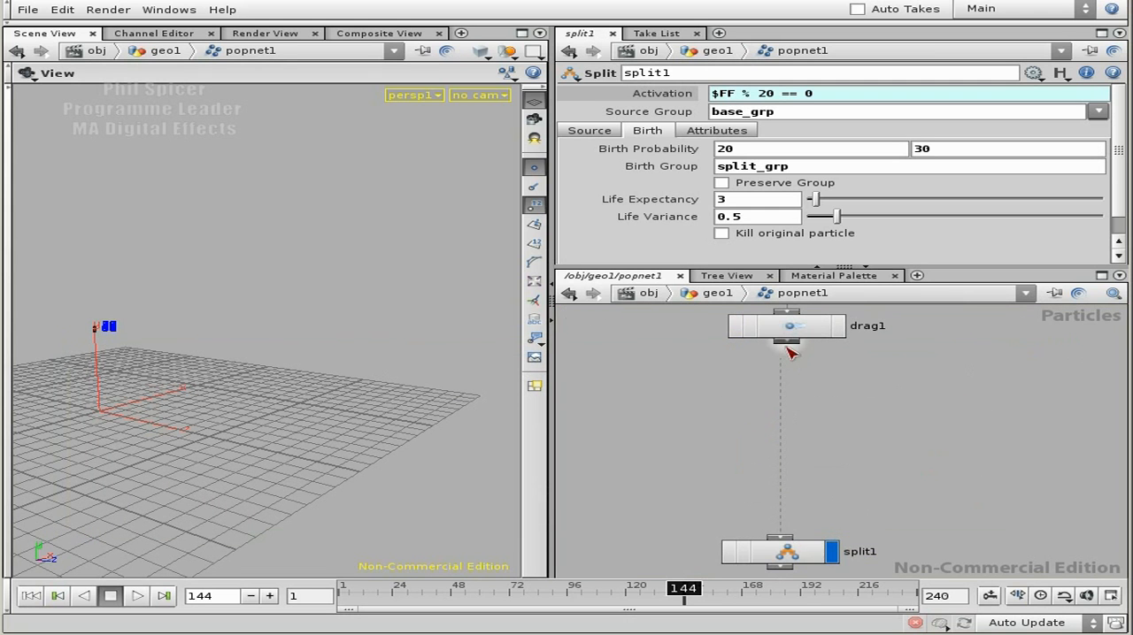
{"action": "left_click", "coordinate": [787, 348]}
{"action": "type", "text": "at"}
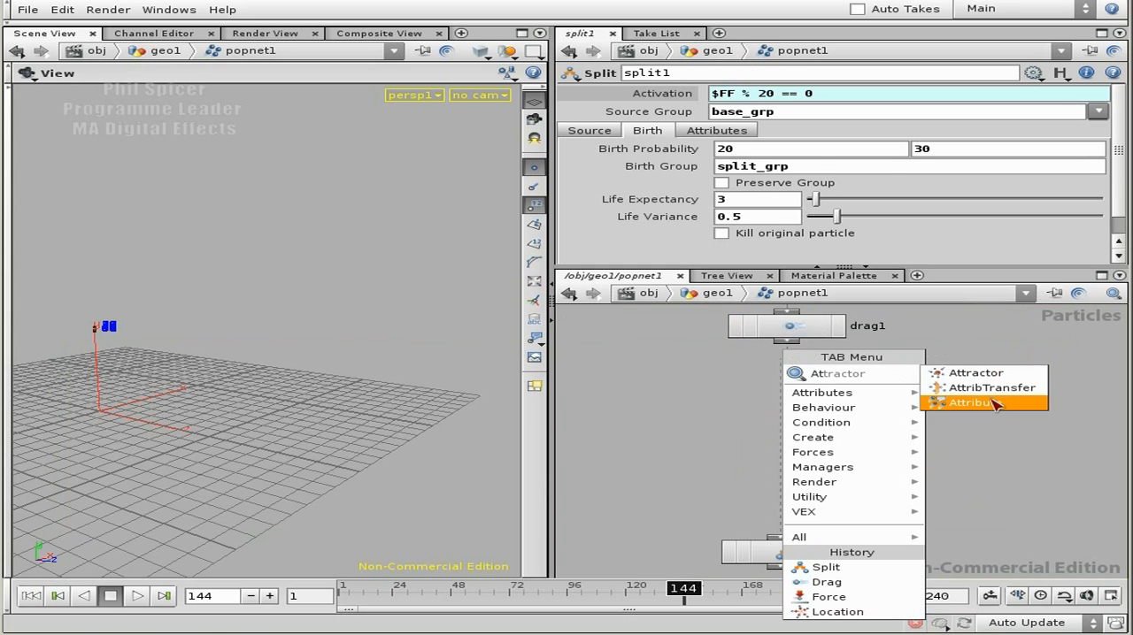
{"action": "left_click", "coordinate": [995, 403]}
{"action": "left_click", "coordinate": [796, 406]}
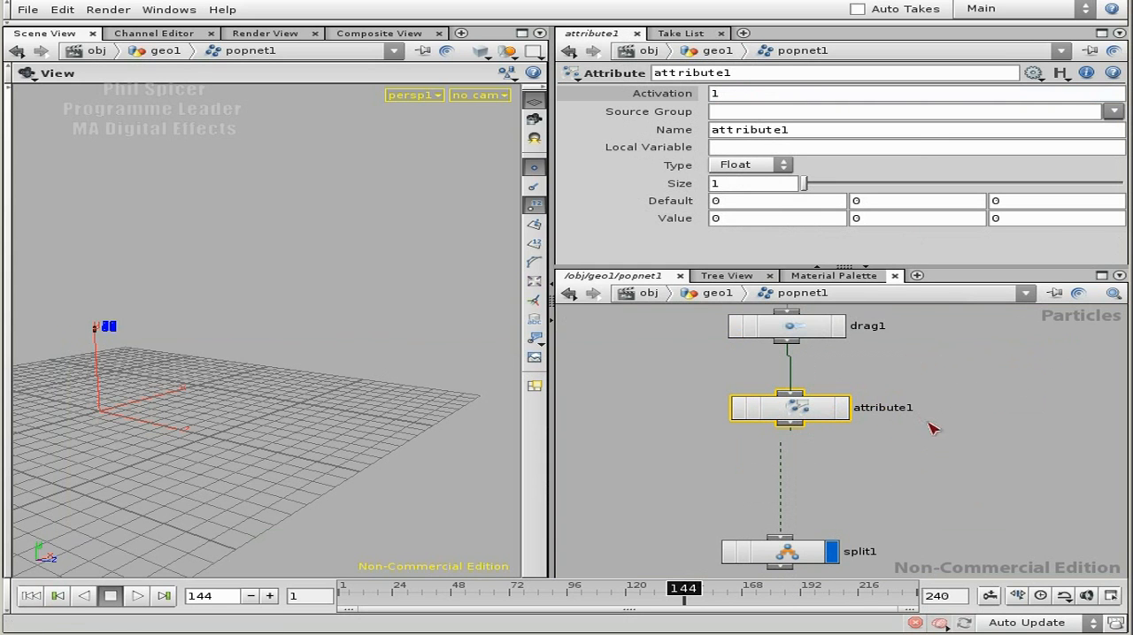
Step: Rename the new Attribute node as attribute_last_good_vel
{"action": "double_click", "coordinate": [903, 412]}
{"action": "key", "text": "End"}
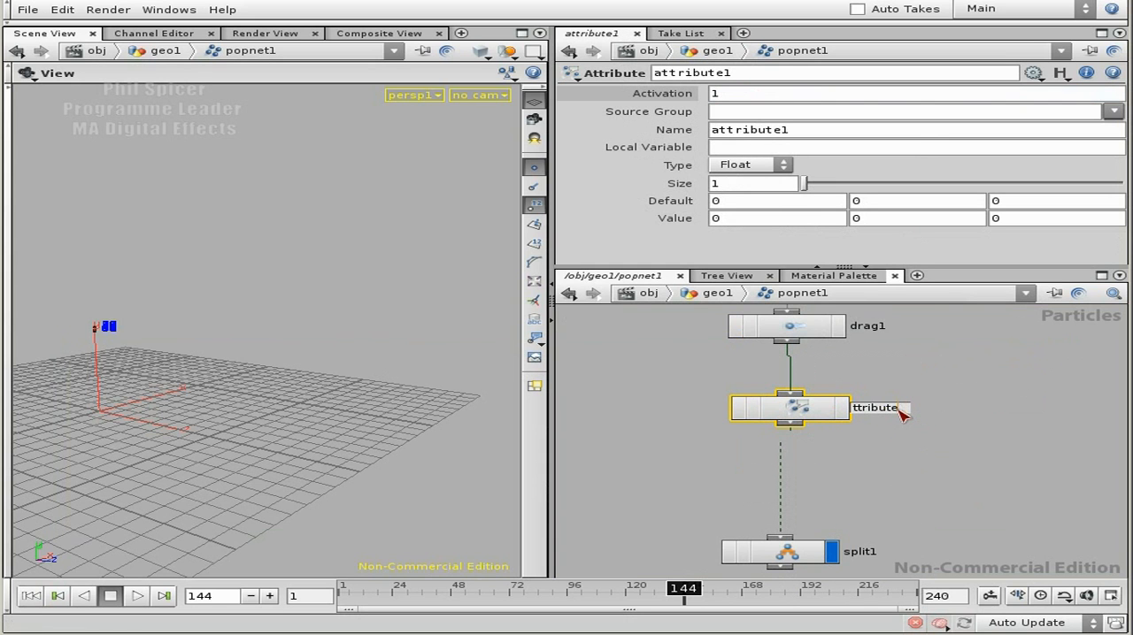
{"action": "key", "text": "BackSpace"}
{"action": "type", "text": "_test_good_vel"}
{"action": "key", "text": "Return"}
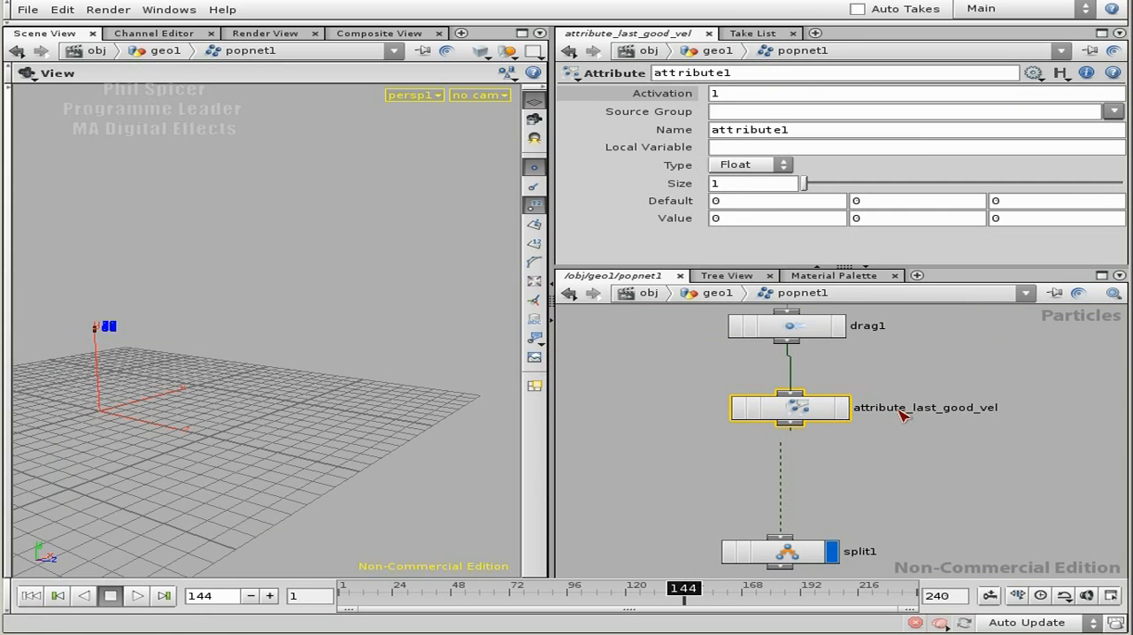
Step: Set the attribute's type to Vector and its name to lv
{"action": "left_click", "coordinate": [759, 169]}
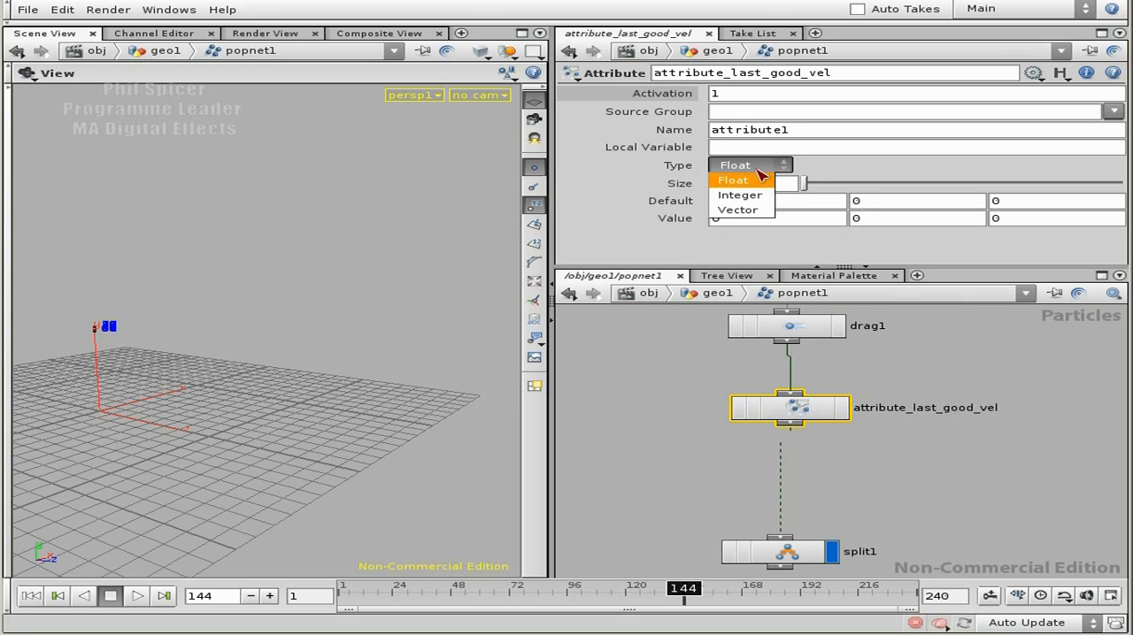
{"action": "left_click", "coordinate": [748, 212]}
{"action": "left_click_drag", "start_coordinate": [790, 131], "coordinate": [714, 132]}
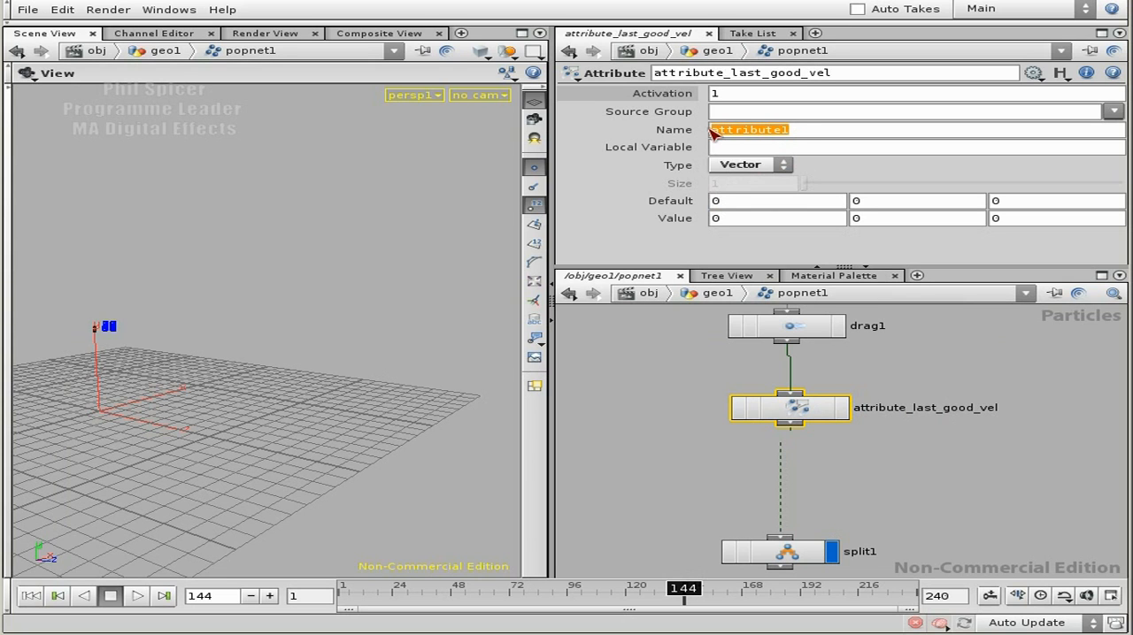
{"action": "type", "text": "lv"}
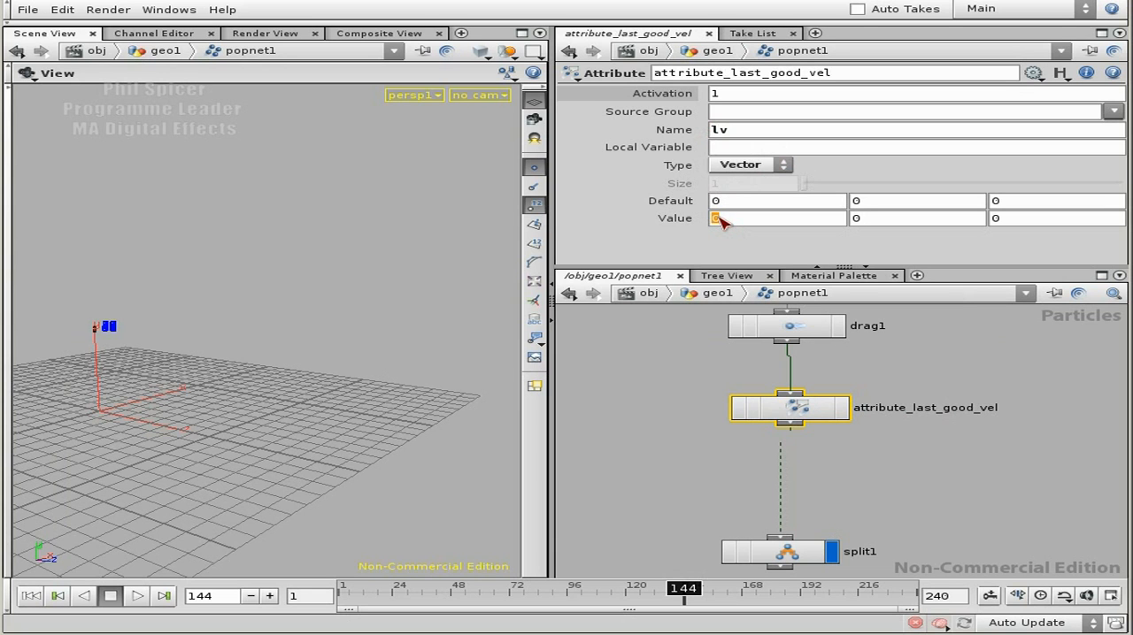
Step: Start an if expression in the attribute's first value component with the condition length( $VX, $VY, $VZ) < 0.5
{"action": "type", "text": "if("}
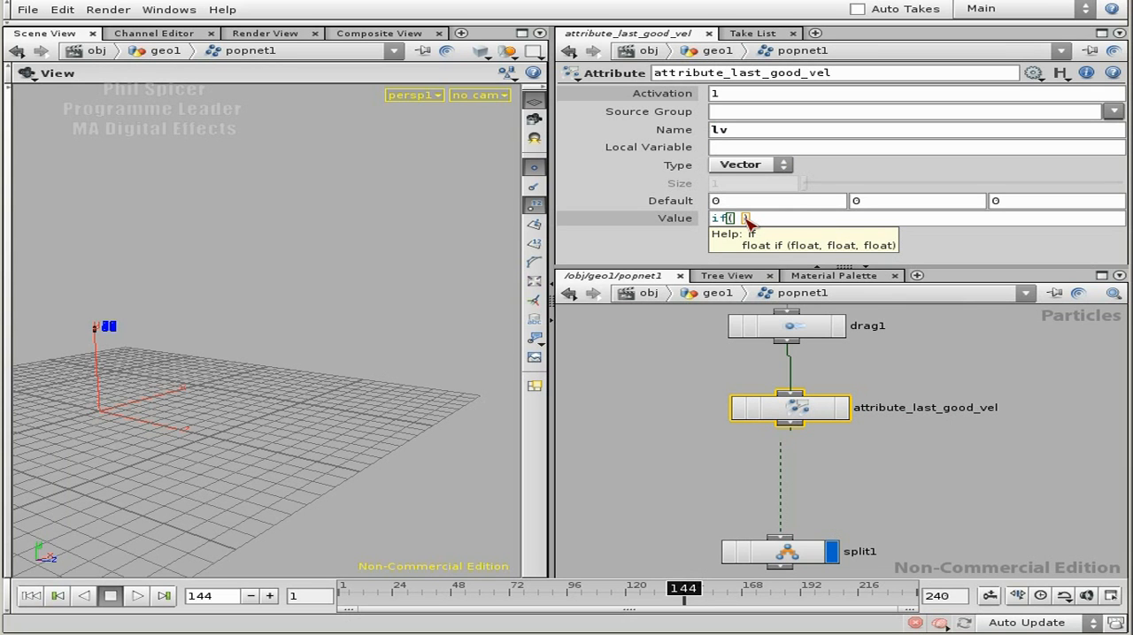
{"action": "type", "text": "l"}
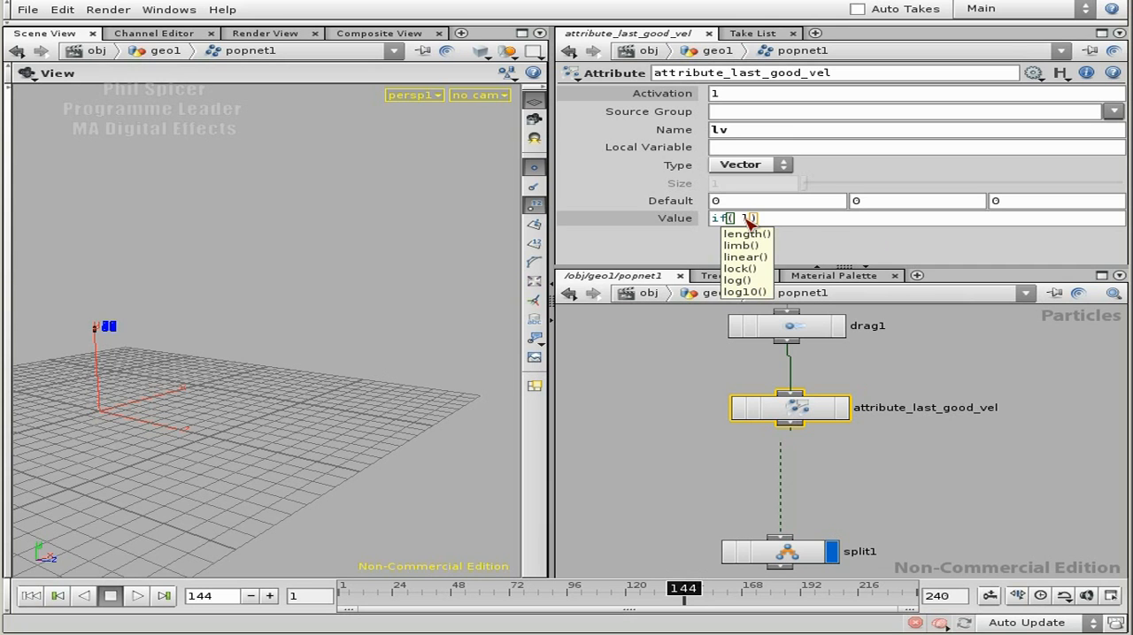
{"action": "type", "text": "ength"}
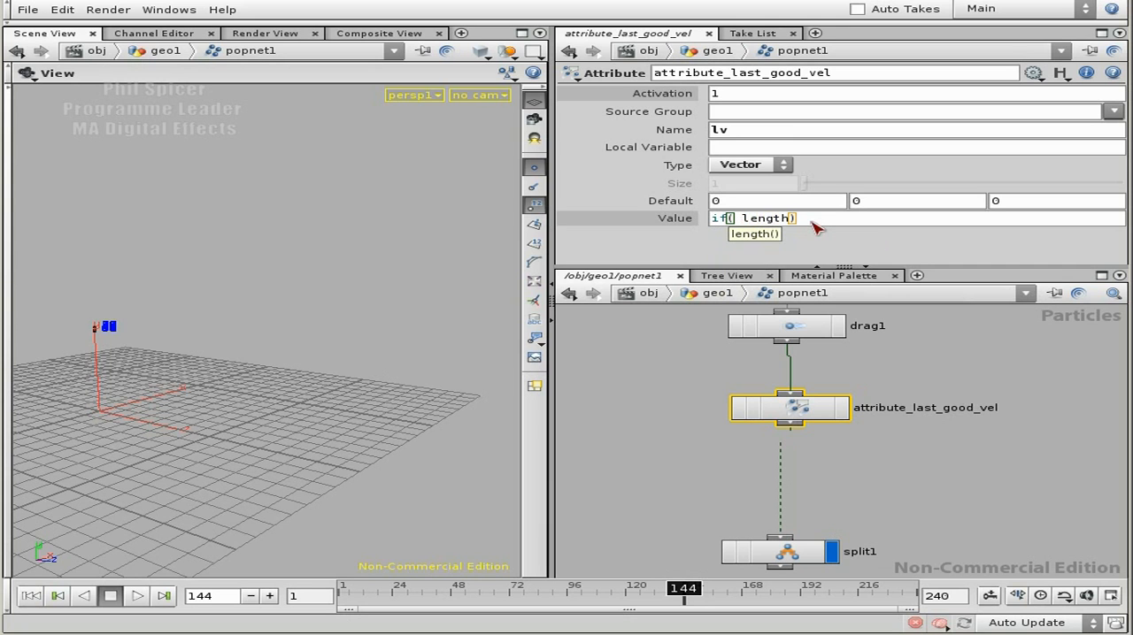
{"action": "type", "text": "()"}
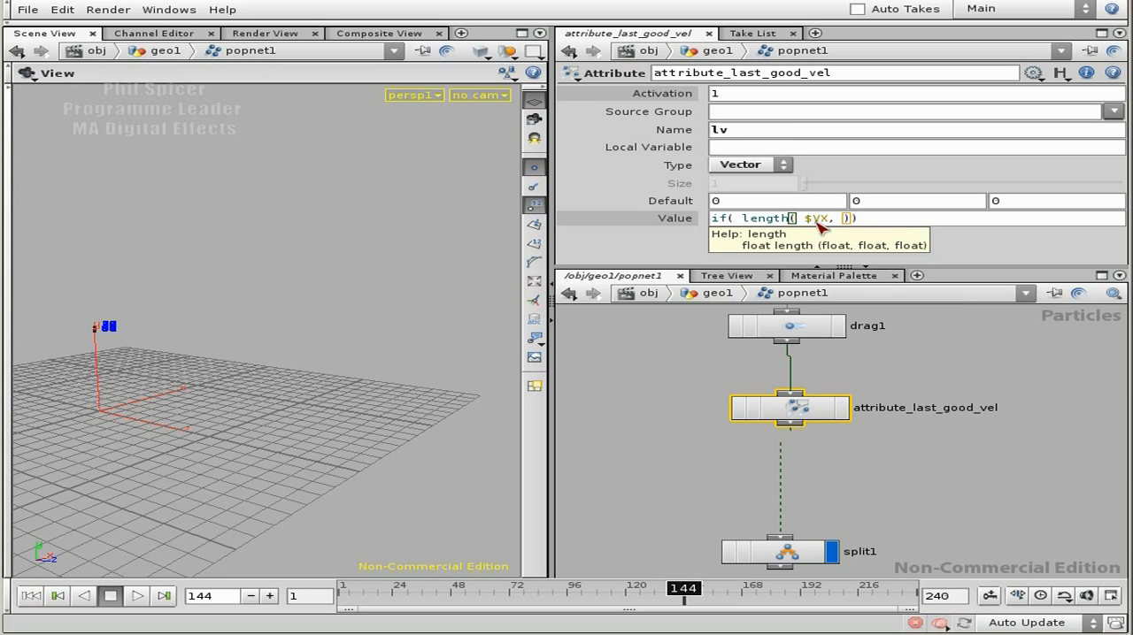
{"action": "type", "text": ", $VZ"}
{"action": "left_click", "coordinate": [757, 220]}
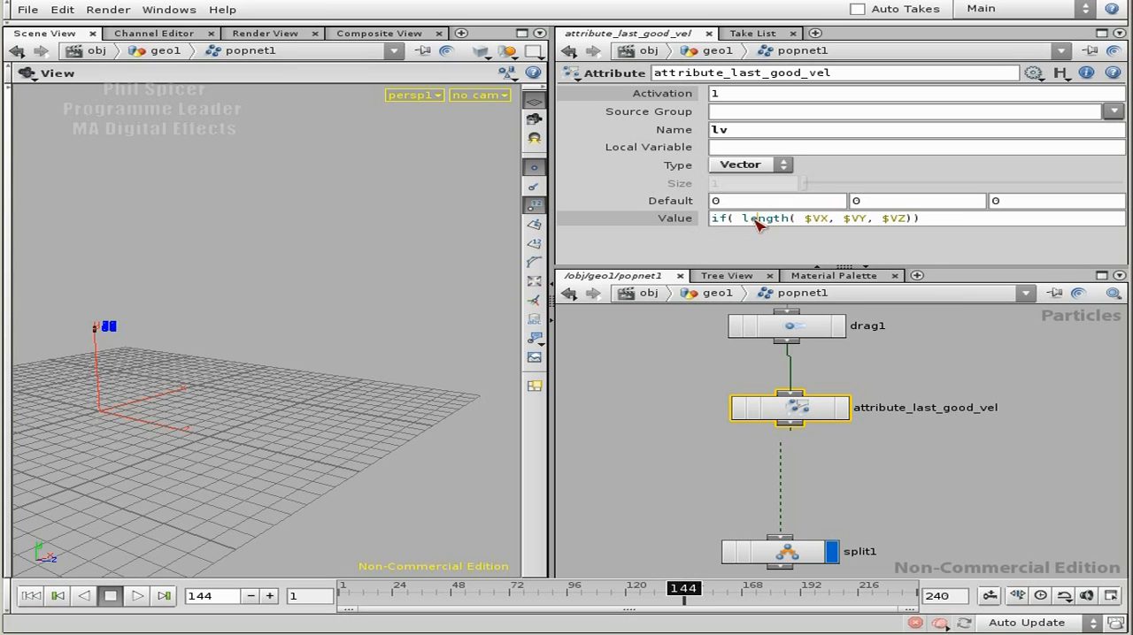
{"action": "left_click_drag", "start_coordinate": [742, 220], "coordinate": [904, 220]}
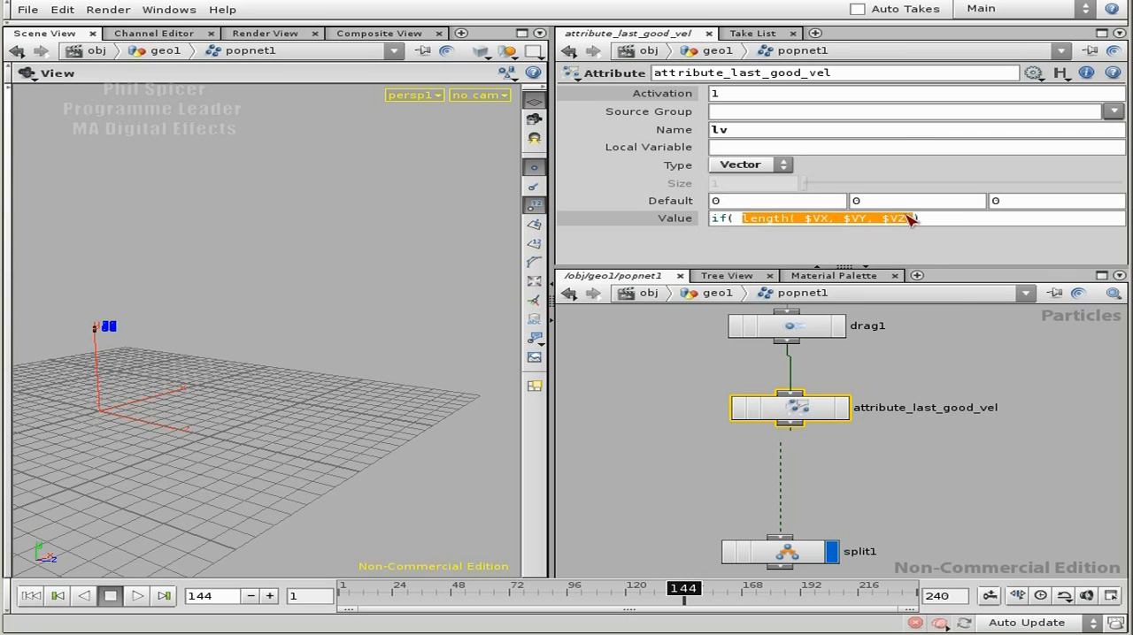
{"action": "left_click", "coordinate": [917, 221]}
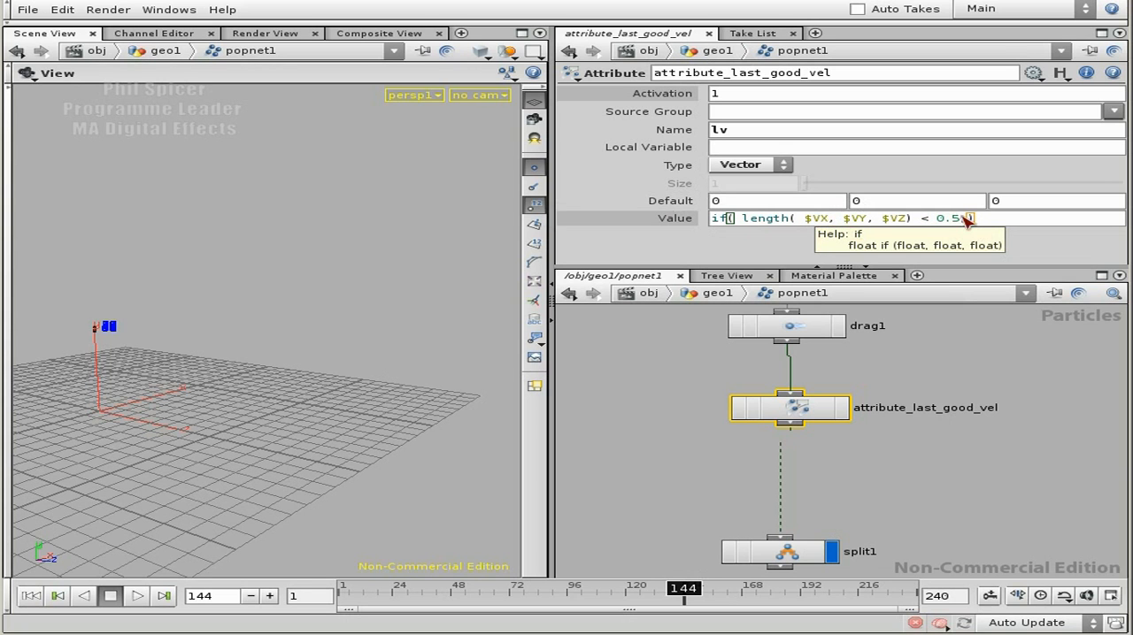
Step: Complete the if expression with $LVX as the true result and $VX as the false result
{"action": "type", "text": ", $LVX"}
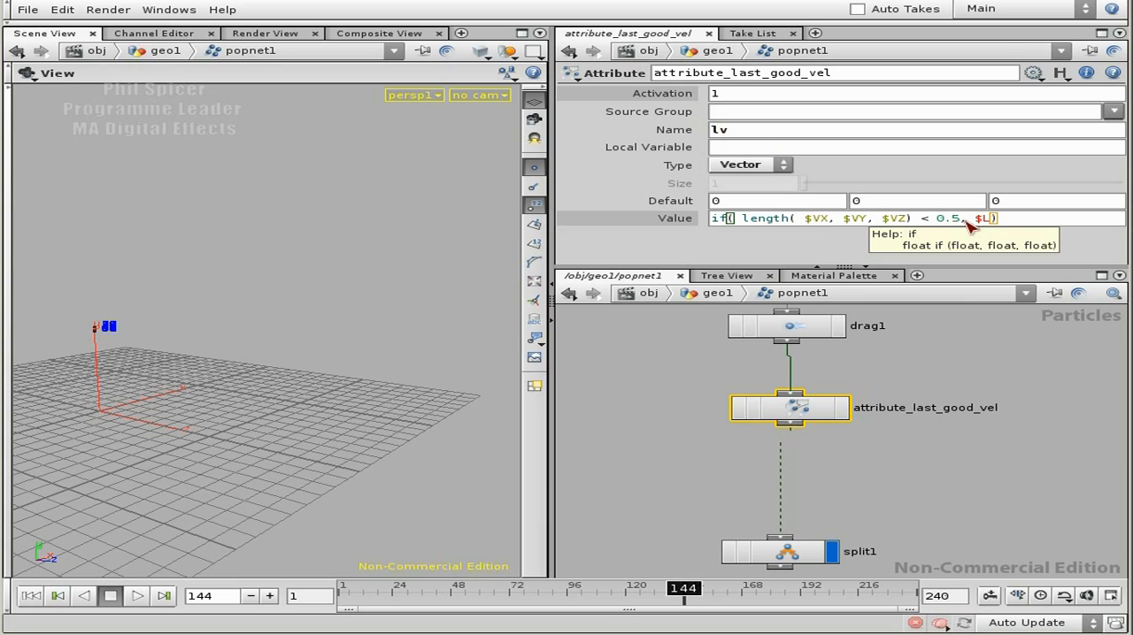
{"action": "left_click", "coordinate": [719, 127]}
{"action": "type", "text": "lv"}
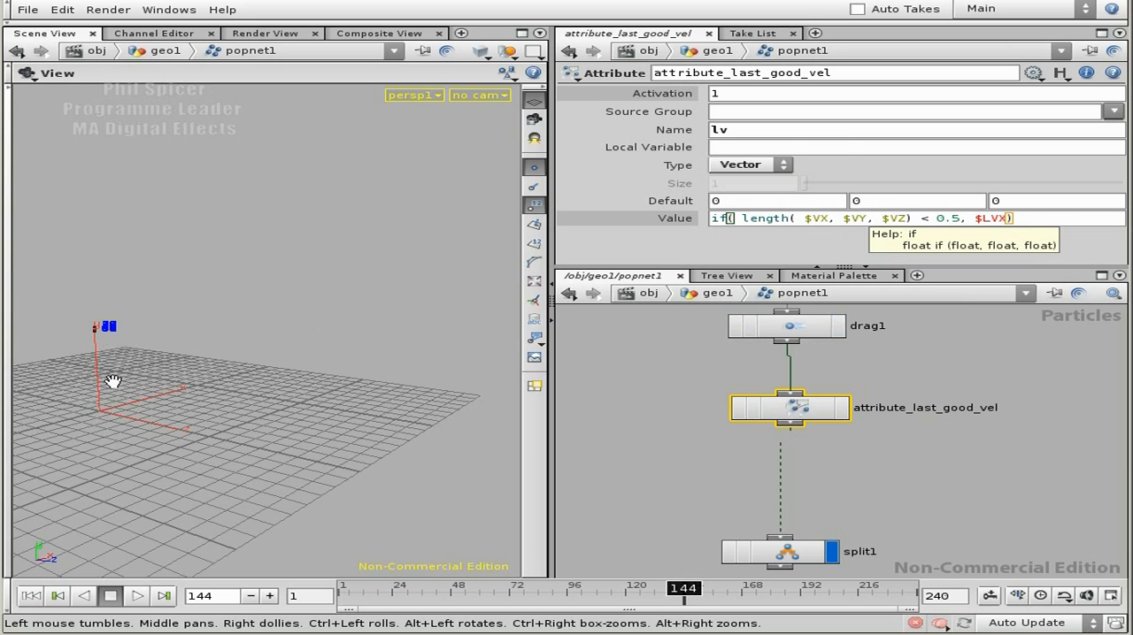
{"action": "left_click", "coordinate": [1008, 217]}
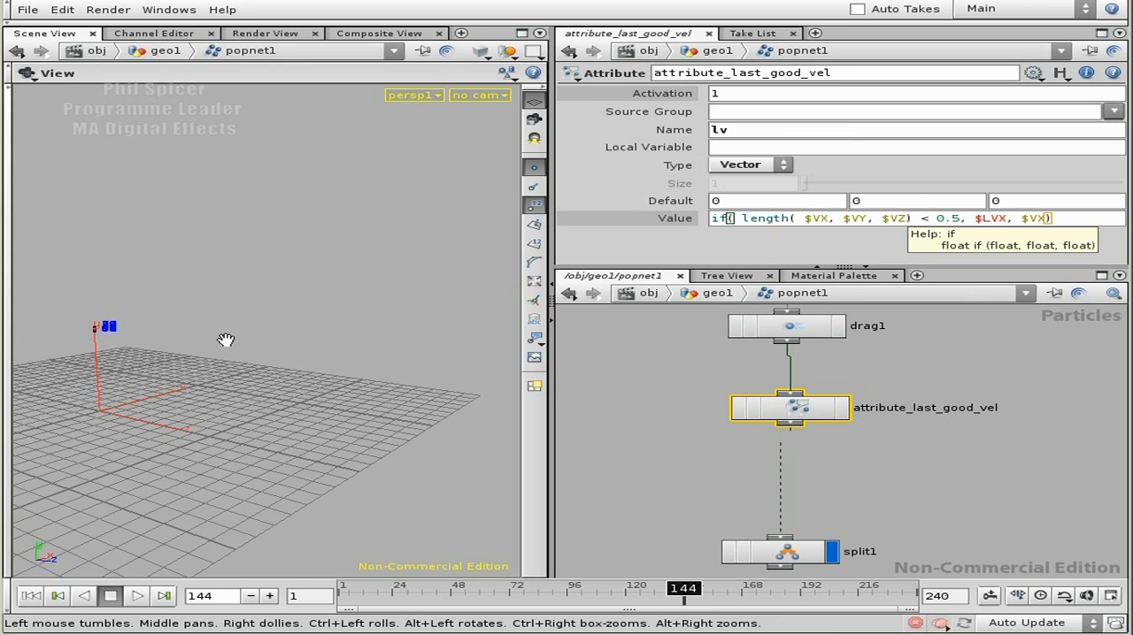
{"action": "left_click", "coordinate": [1051, 217]}
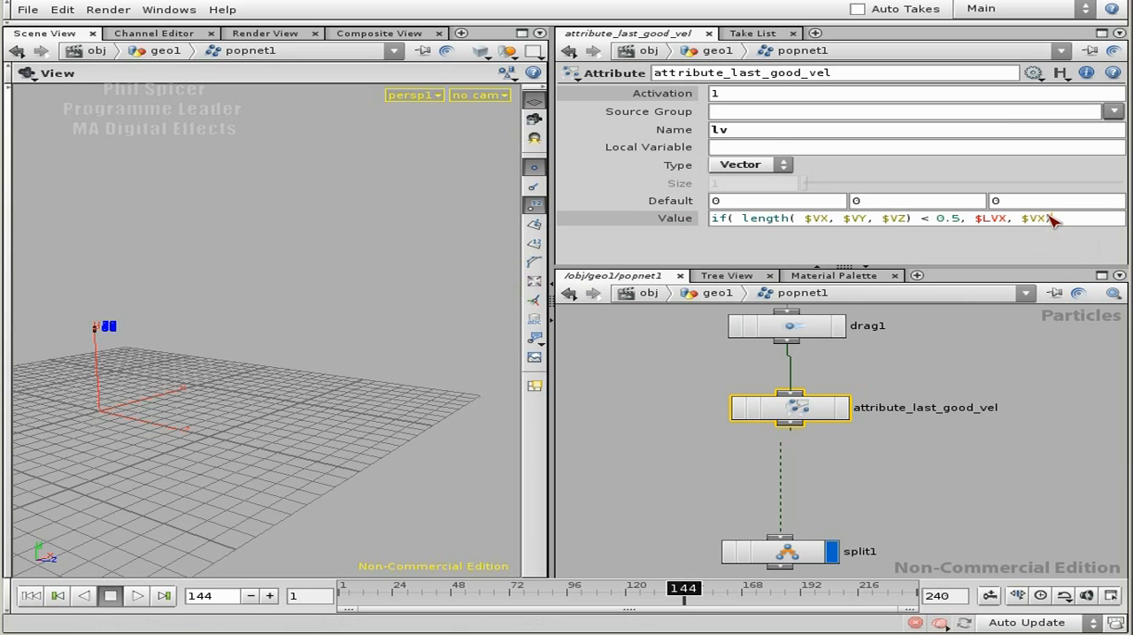
{"action": "left_click_drag", "start_coordinate": [1009, 218], "coordinate": [964, 220]}
{"action": "left_click", "coordinate": [1075, 227]}
{"action": "left_click_drag", "start_coordinate": [1019, 220], "coordinate": [980, 220]}
{"action": "left_click", "coordinate": [1071, 225]}
{"action": "key", "text": "ctrl+a"}
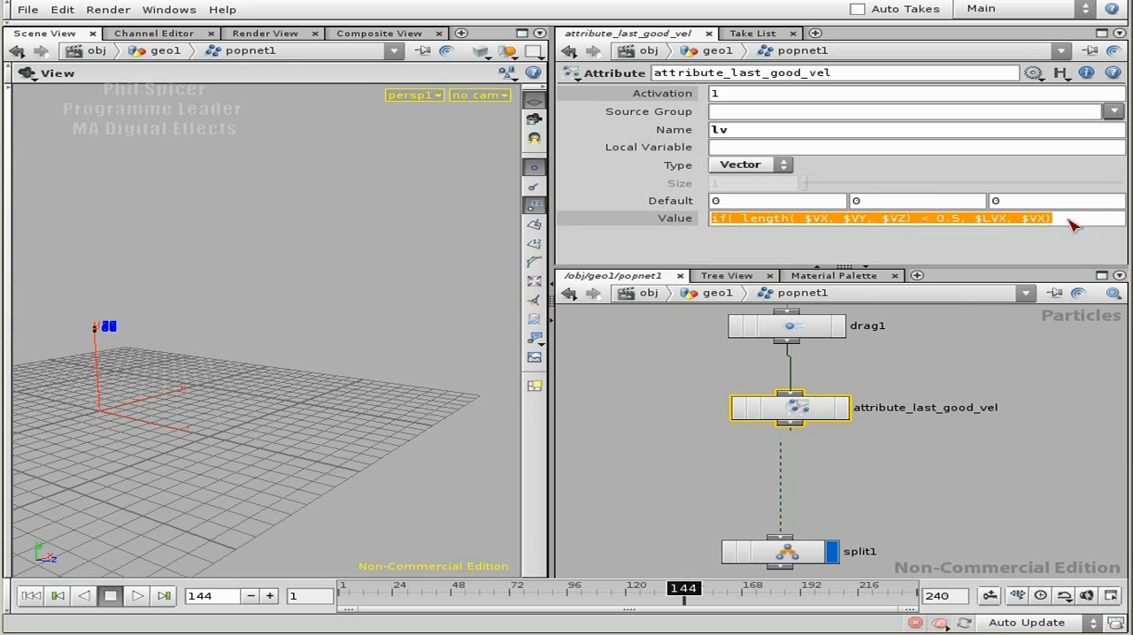
{"action": "left_click", "coordinate": [1069, 221]}
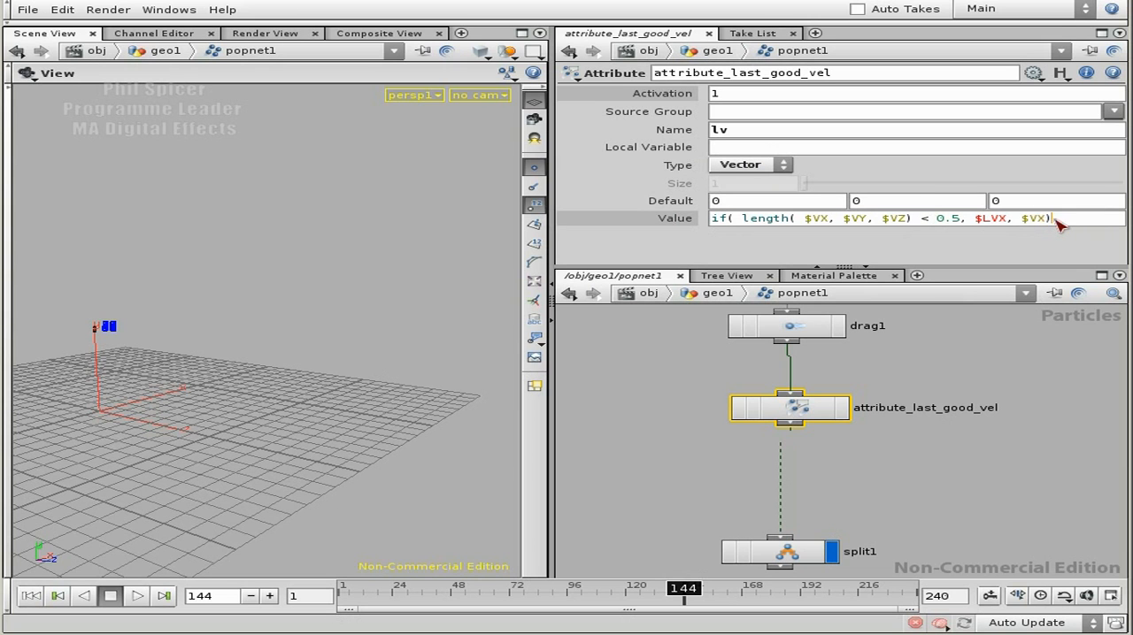
Step: Set the attribute's second value component to if( length( $VX, $VY, $VZ) < 0.5, $LVY, $VY)
{"action": "key", "text": "Return"}
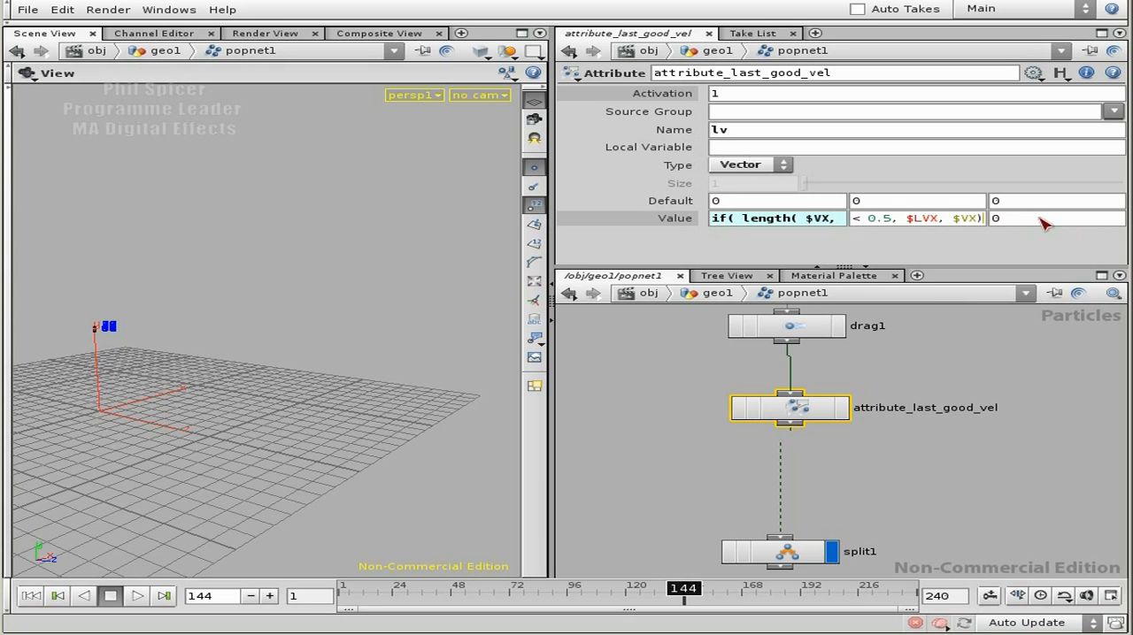
{"action": "left_click", "coordinate": [940, 224]}
{"action": "key", "text": "shift+Left"}
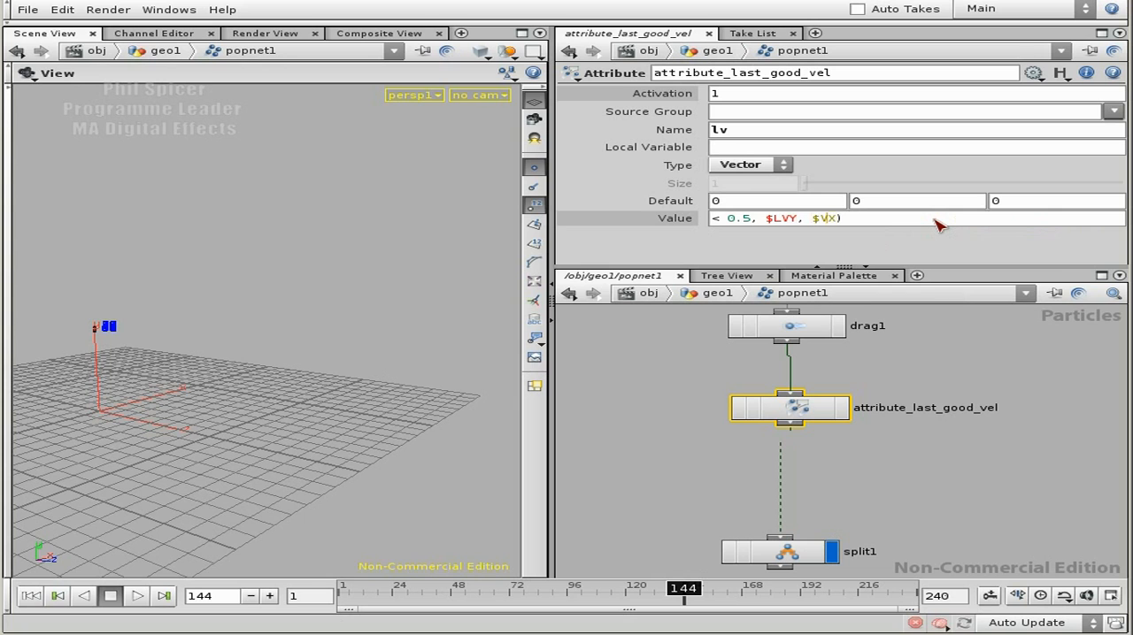
{"action": "key", "text": "Home"}
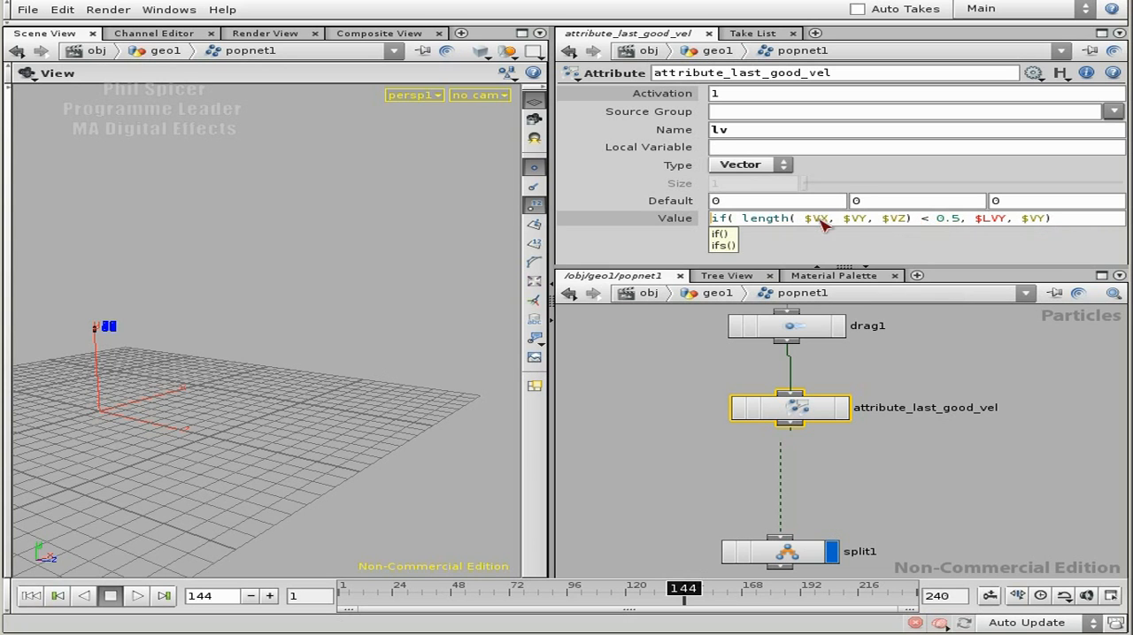
{"action": "left_click", "coordinate": [919, 221]}
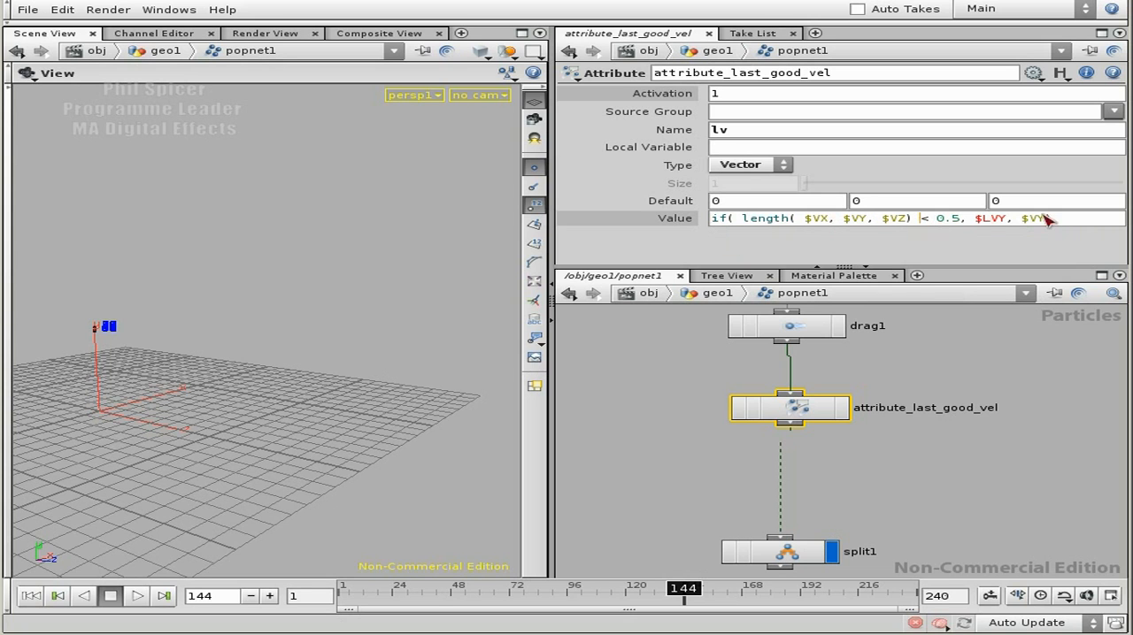
Step: Fill the third value component with the same length-based if expression, adapted to the Z velocity component
{"action": "left_click", "coordinate": [1068, 225]}
{"action": "key", "text": "Return"}
{"action": "left_click", "coordinate": [1068, 225]}
{"action": "key", "text": "Return"}
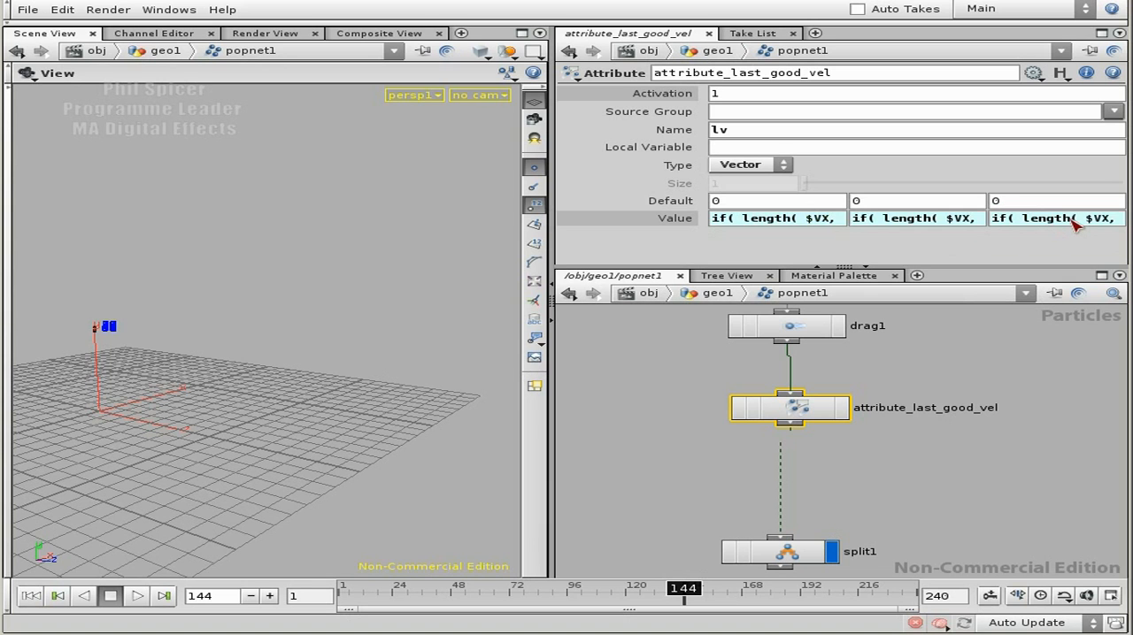
Step: Display the attribute_last_good_vel node and play the particle simulation from the first frame
{"action": "left_click", "coordinate": [843, 408]}
{"action": "middle_click_drag", "start_coordinate": [846, 519], "coordinate": [853, 471]}
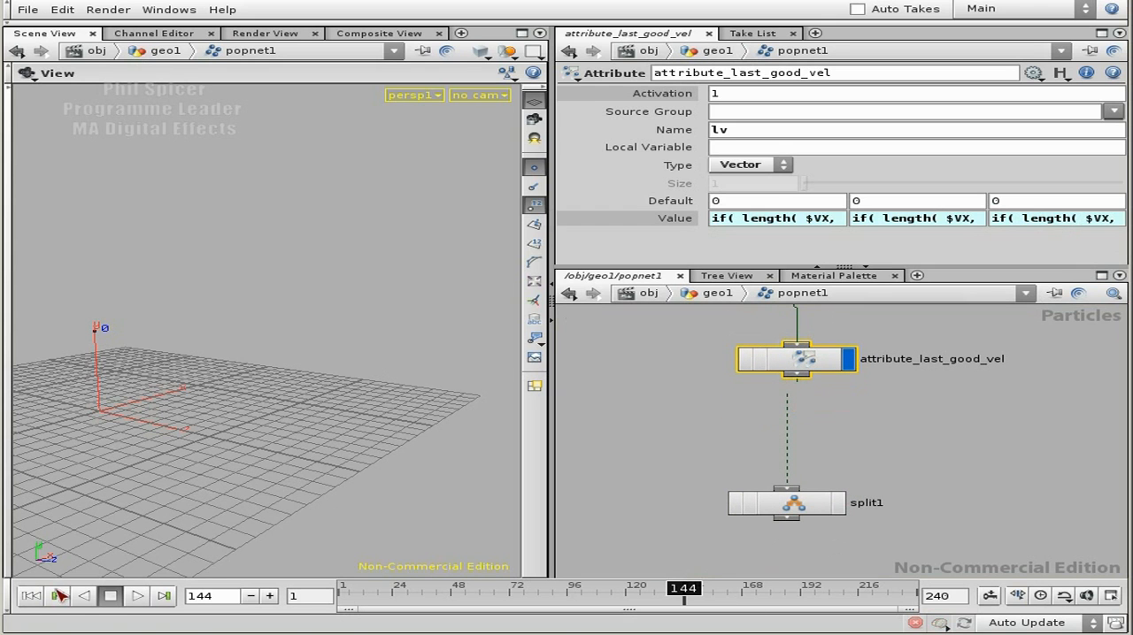
{"action": "left_click", "coordinate": [31, 597]}
{"action": "left_click", "coordinate": [133, 596]}
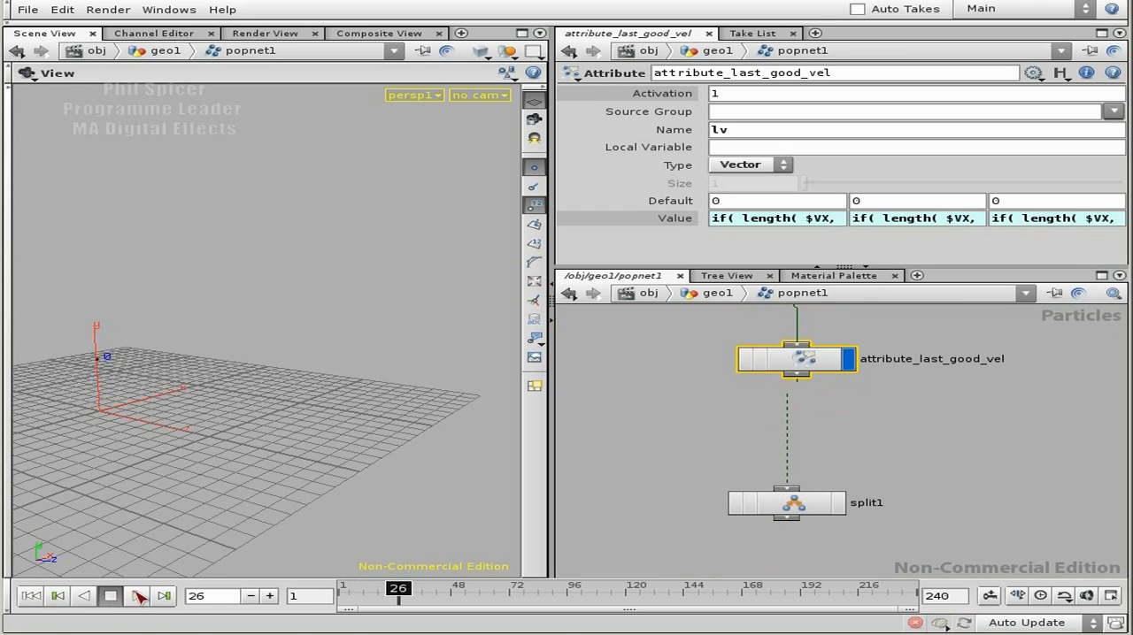
{"action": "left_click", "coordinate": [109, 597]}
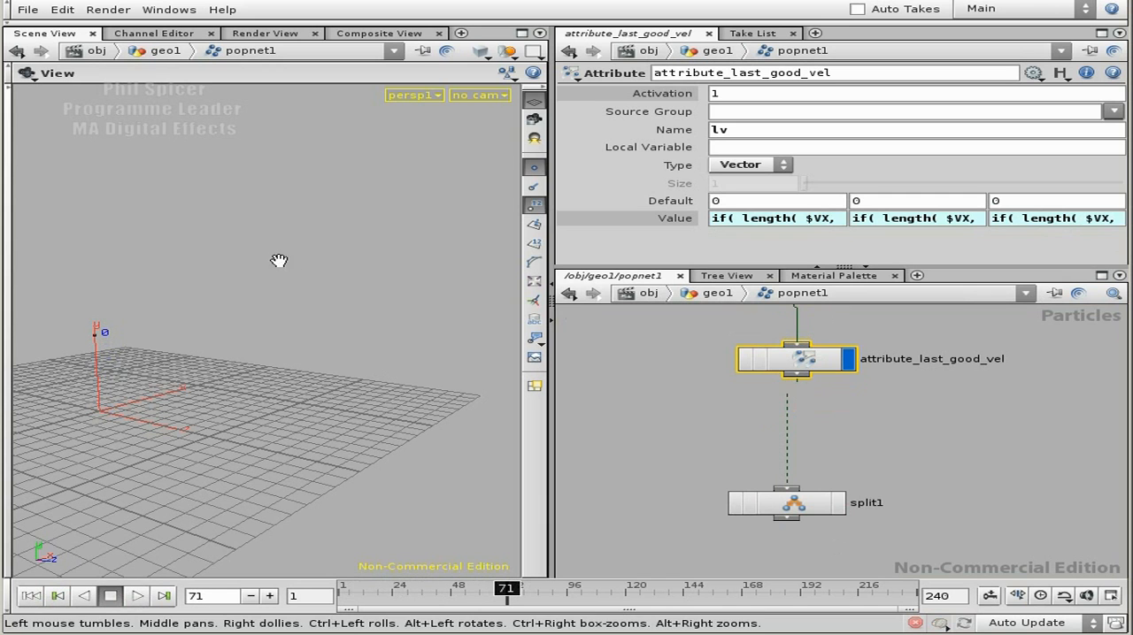
Step: Review the first value expression, open the geometry spreadsheet for attribute_last_good_vel, and widen it to show the velocity columns
{"action": "left_click", "coordinate": [814, 219]}
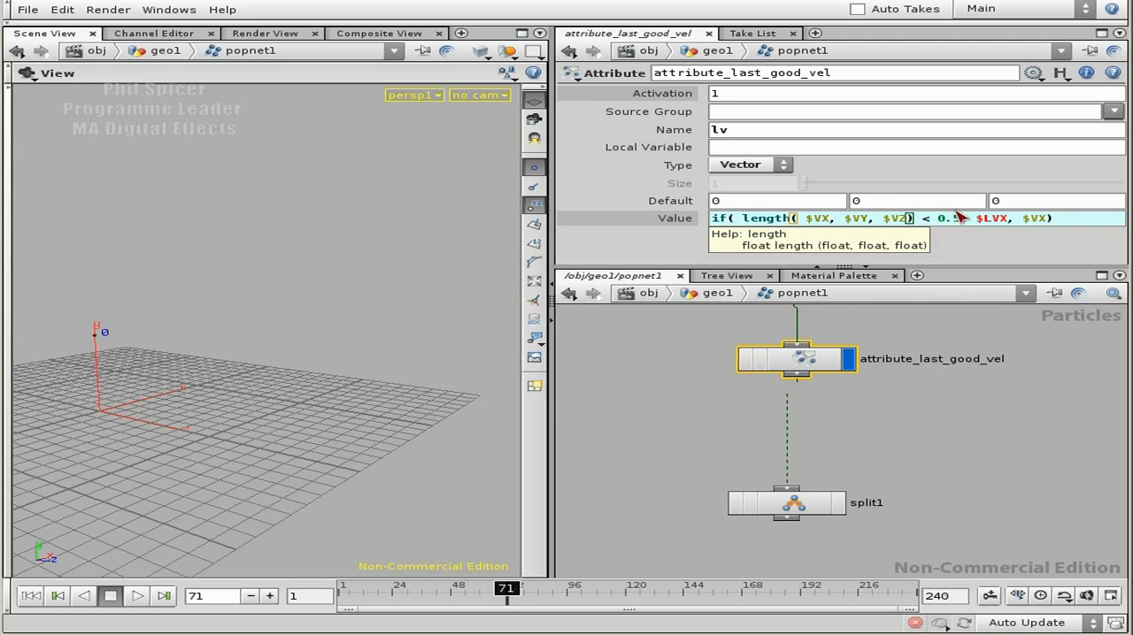
{"action": "left_click", "coordinate": [816, 361]}
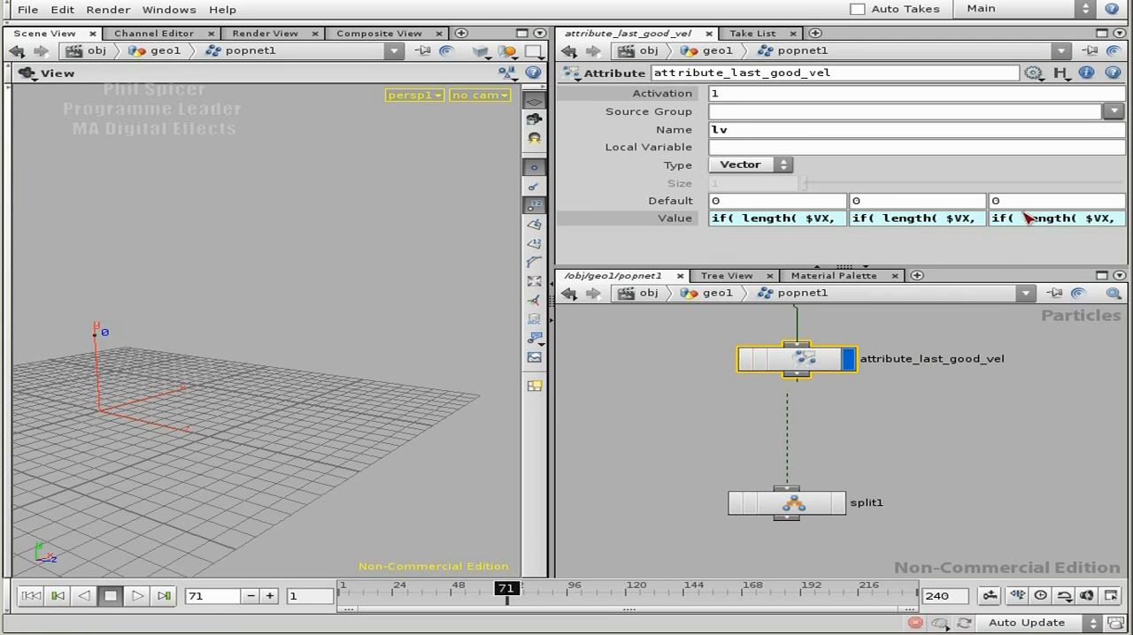
{"action": "right_click", "coordinate": [824, 354]}
{"action": "left_click", "coordinate": [886, 437]}
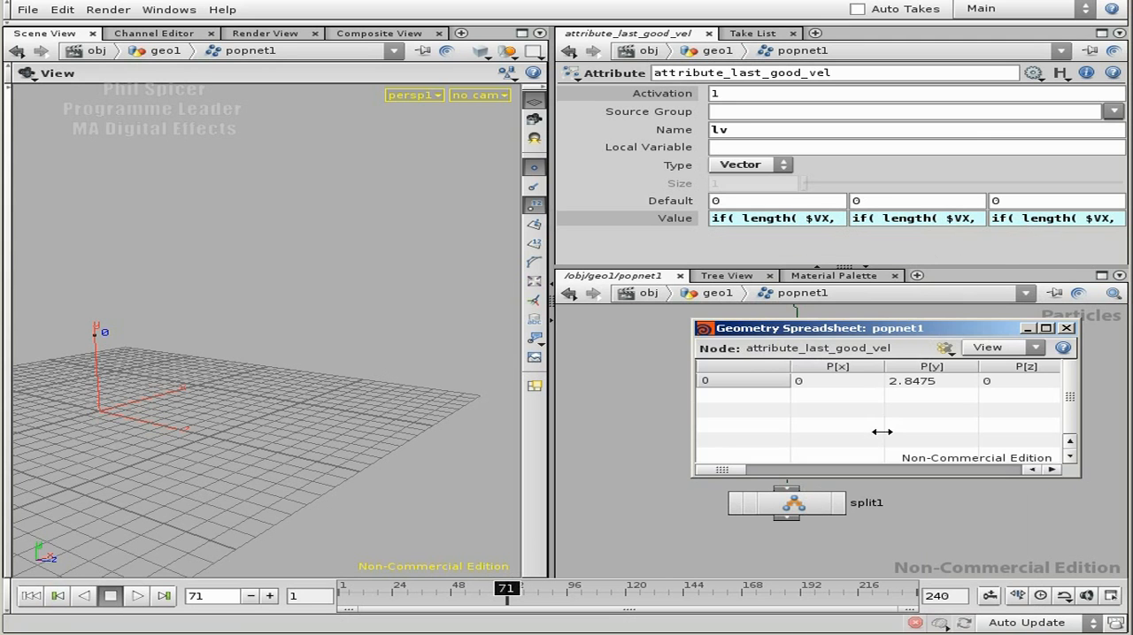
{"action": "left_click_drag", "start_coordinate": [902, 335], "coordinate": [315, 239]}
{"action": "left_click_drag", "start_coordinate": [493, 368], "coordinate": [1012, 370]}
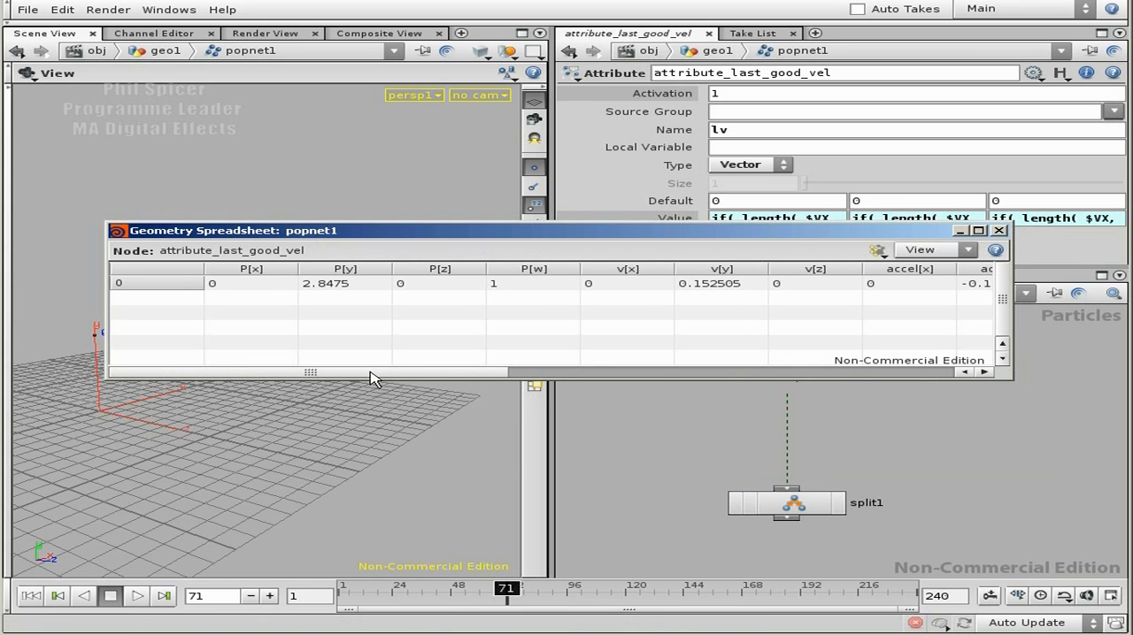
{"action": "left_click_drag", "start_coordinate": [373, 372], "coordinate": [425, 372]}
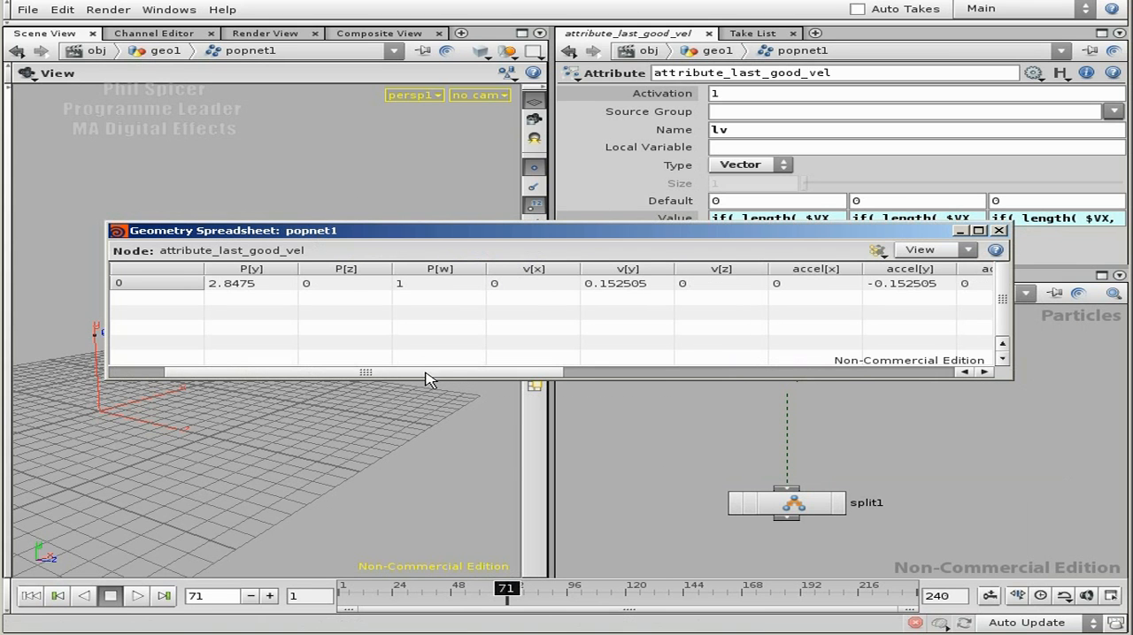
Step: Replay the simulation from frame 1 while watching the velocity values, and bring the lv columns into the spreadsheet
{"action": "left_click", "coordinate": [30, 595]}
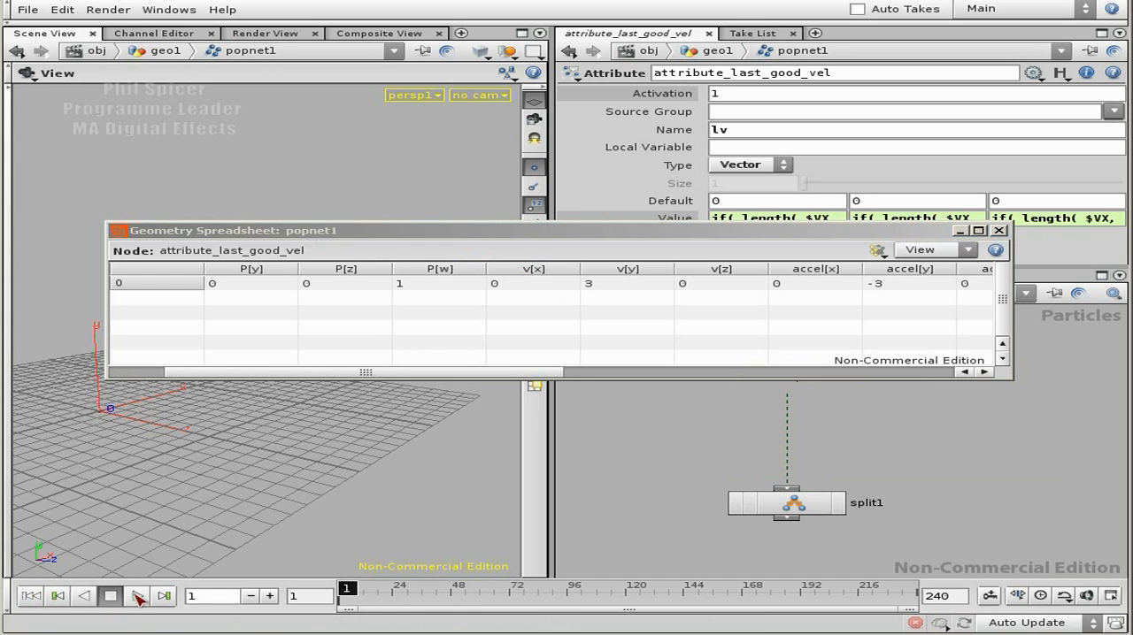
{"action": "left_click", "coordinate": [138, 596]}
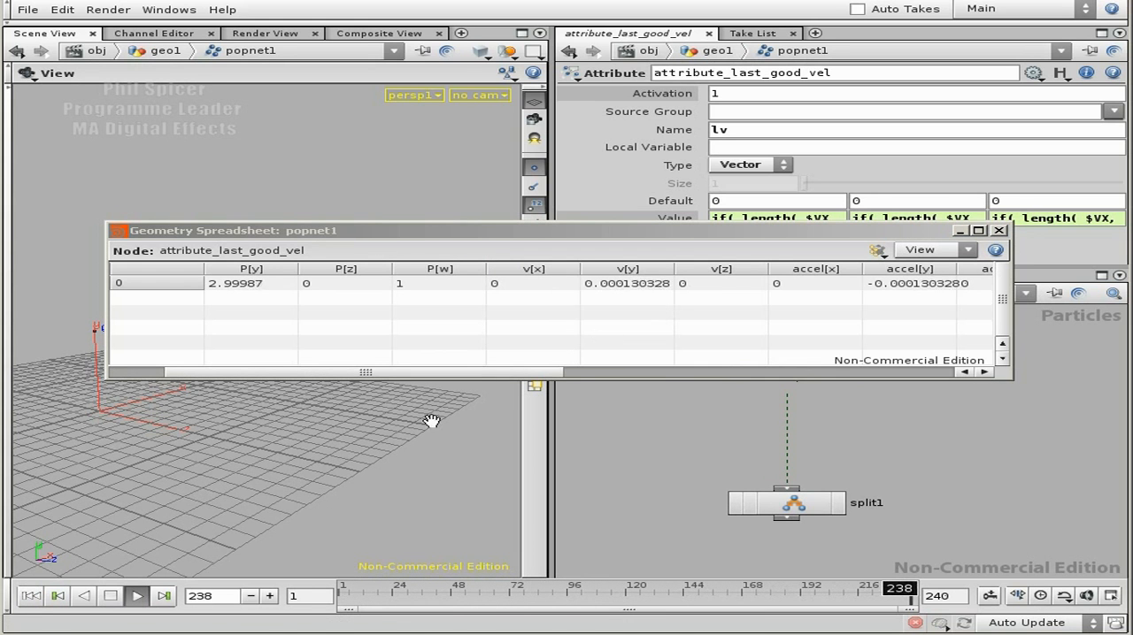
{"action": "left_click", "coordinate": [128, 602]}
{"action": "left_click_drag", "start_coordinate": [931, 233], "coordinate": [914, 326]}
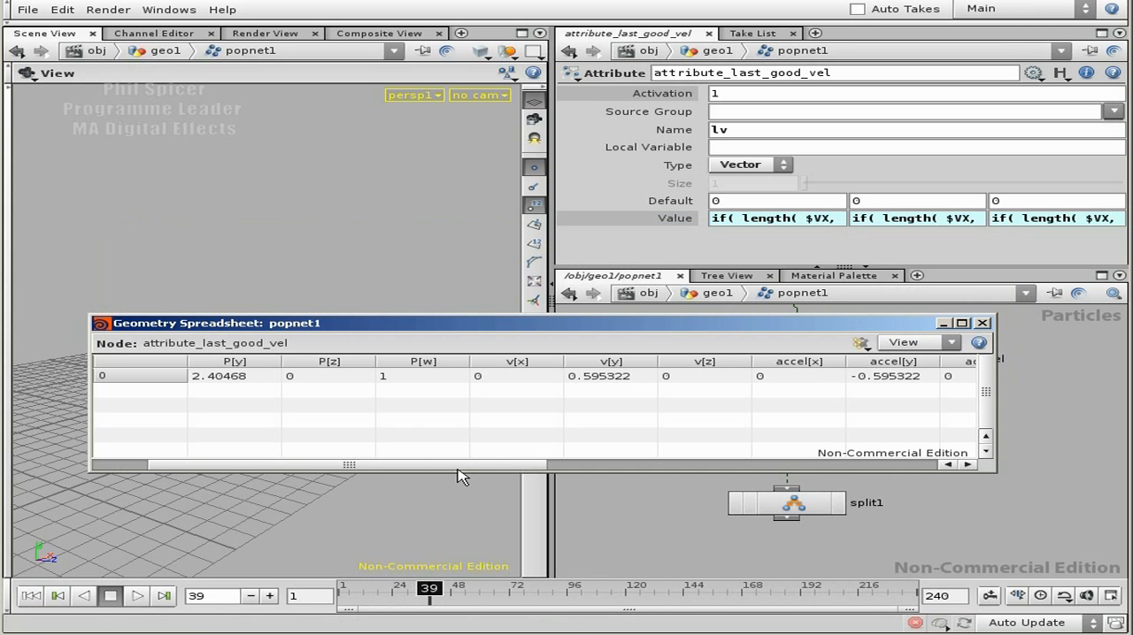
{"action": "left_click_drag", "start_coordinate": [448, 466], "coordinate": [890, 460]}
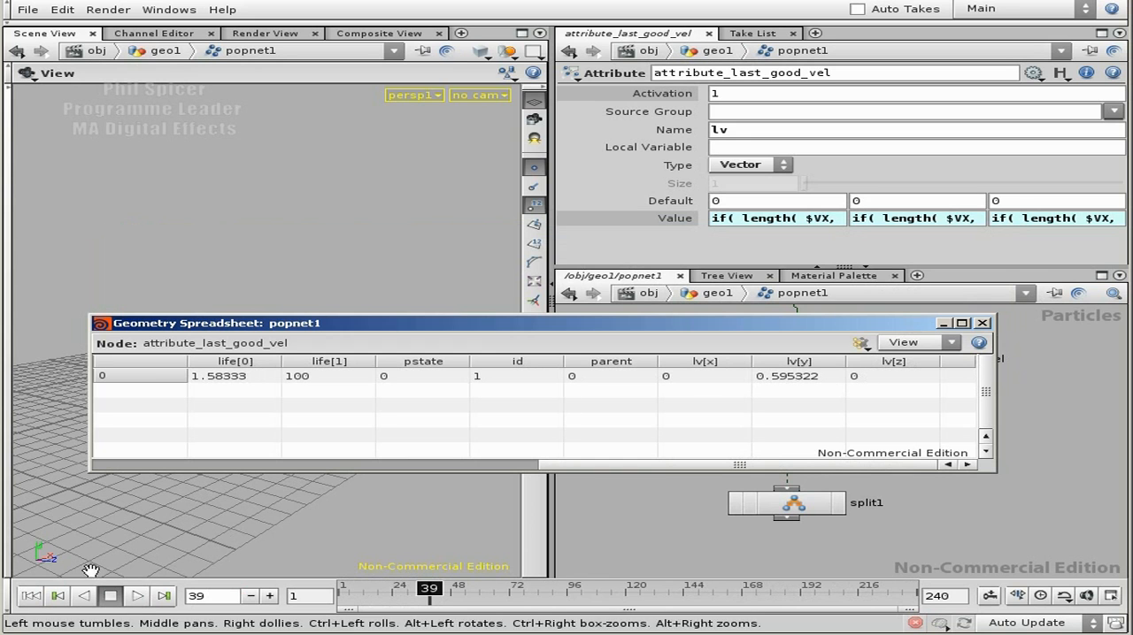
Step: Replay from the first frame, stop at frame 168, compare the v and lv values, and close the spreadsheet
{"action": "left_click", "coordinate": [31, 595]}
{"action": "left_click", "coordinate": [137, 595]}
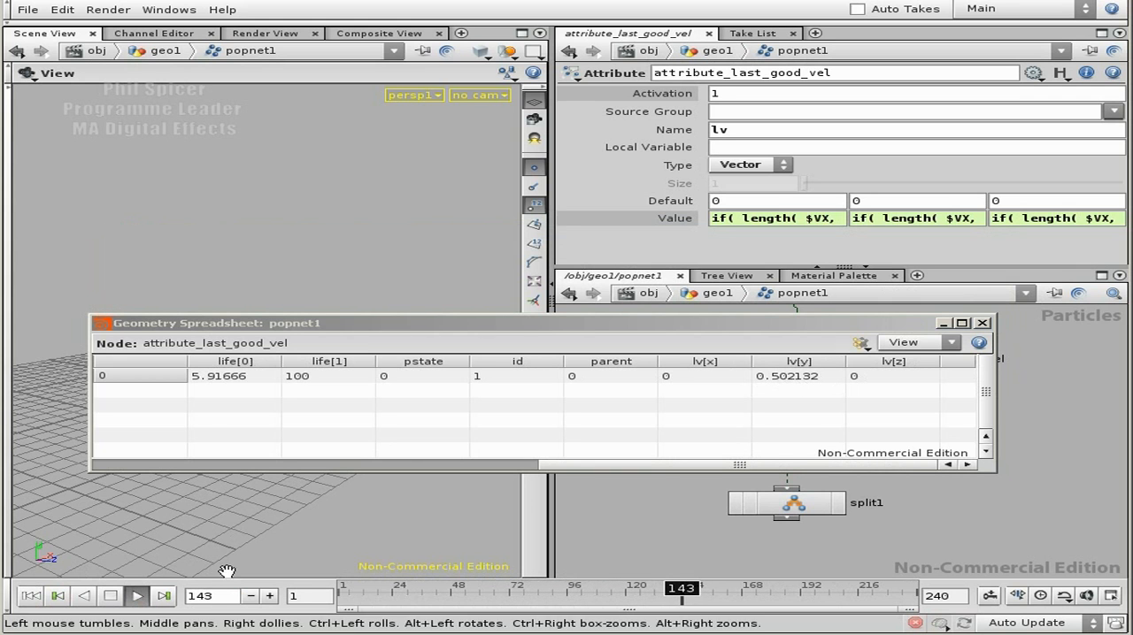
{"action": "left_click", "coordinate": [111, 595]}
{"action": "left_click_drag", "start_coordinate": [640, 467], "coordinate": [370, 460]}
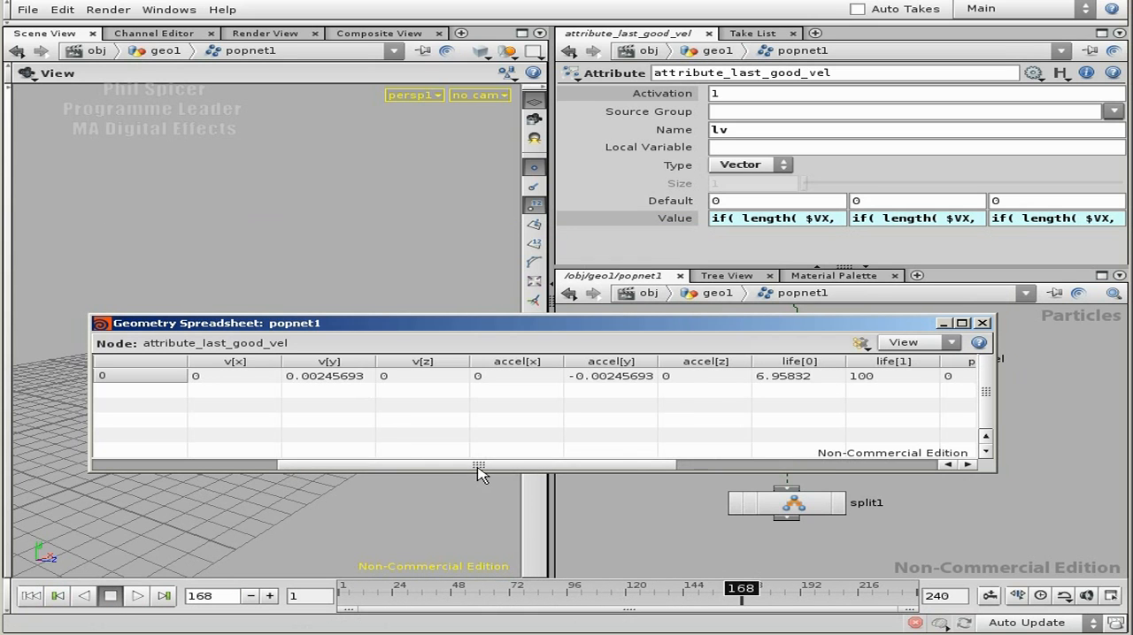
{"action": "left_click_drag", "start_coordinate": [478, 469], "coordinate": [797, 464]}
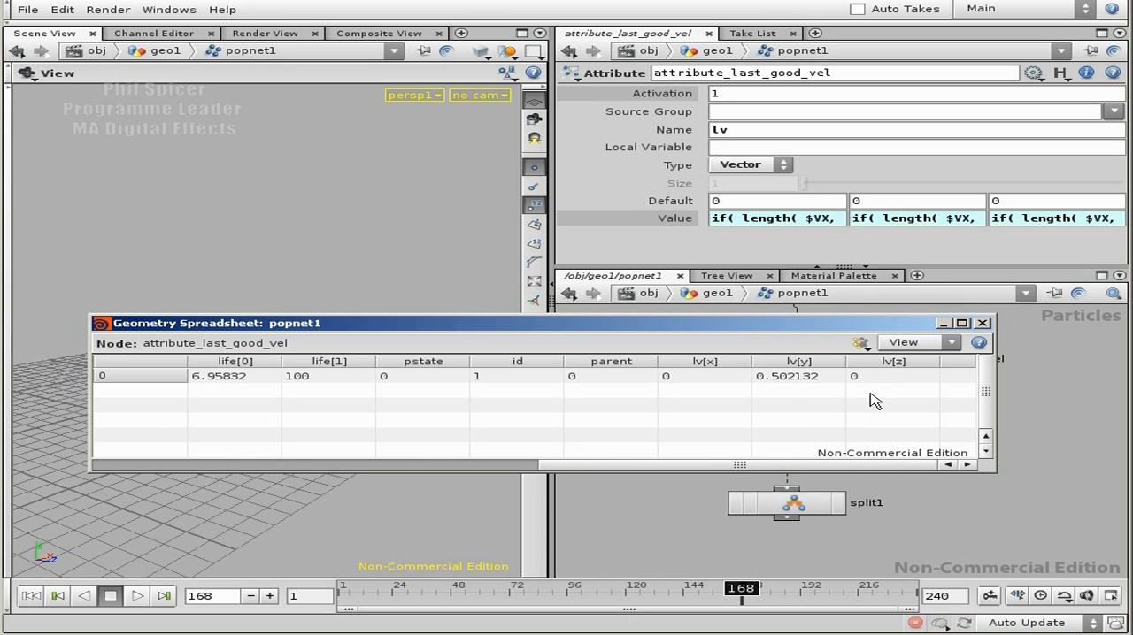
{"action": "left_click", "coordinate": [982, 323]}
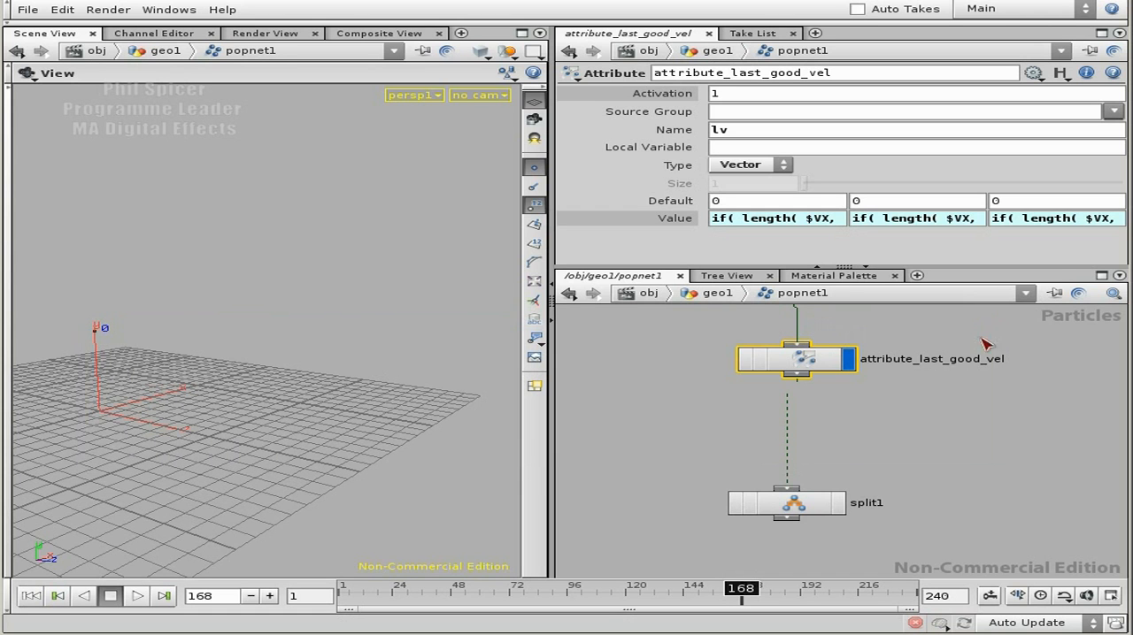
Step: Insert a new Attribute node between attribute_last_good_vel and split1
{"action": "middle_click_drag", "start_coordinate": [962, 454], "coordinate": [972, 424]}
{"action": "left_click_drag", "start_coordinate": [803, 476], "coordinate": [800, 497]}
{"action": "middle_click_drag", "start_coordinate": [886, 381], "coordinate": [892, 420]}
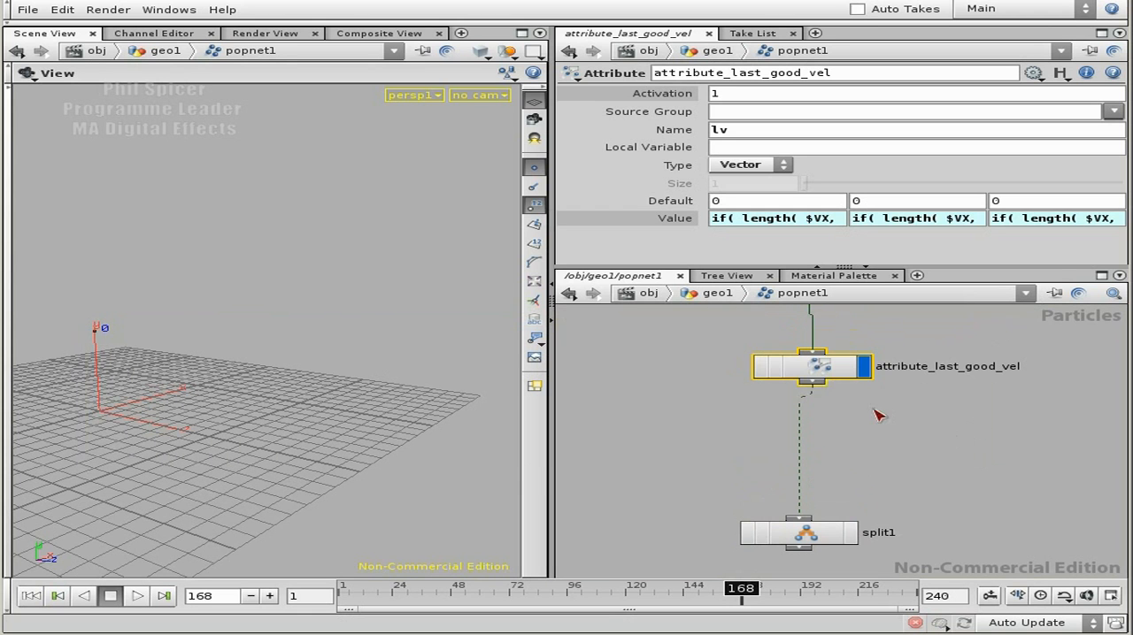
{"action": "key", "text": "Tab"}
{"action": "type", "text": "at"}
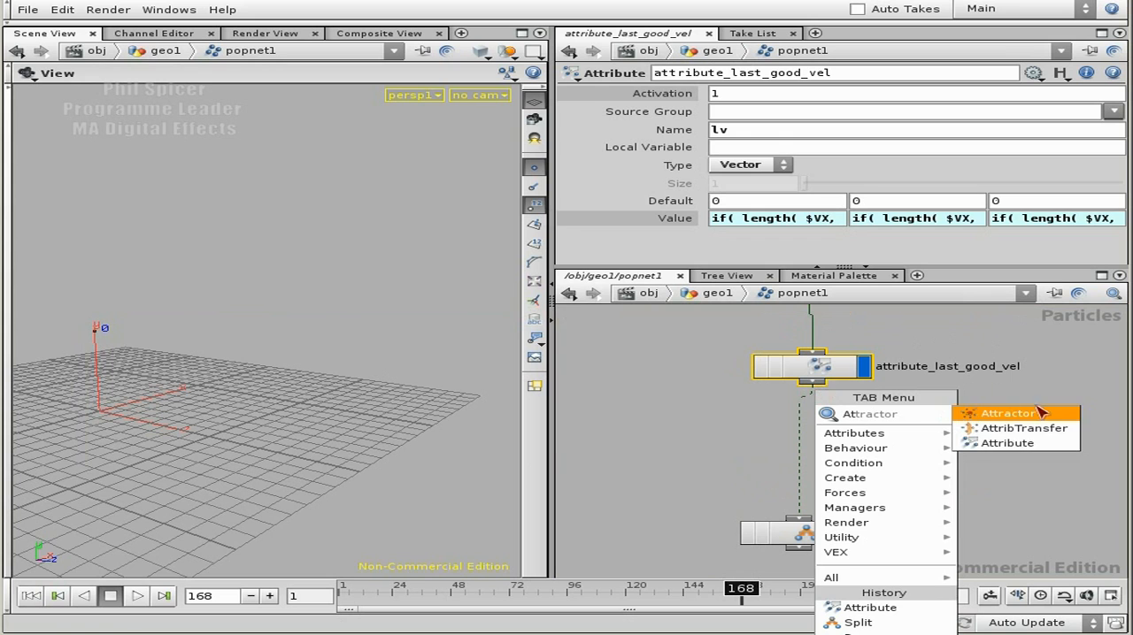
{"action": "left_click", "coordinate": [1022, 444]}
{"action": "left_click", "coordinate": [912, 443]}
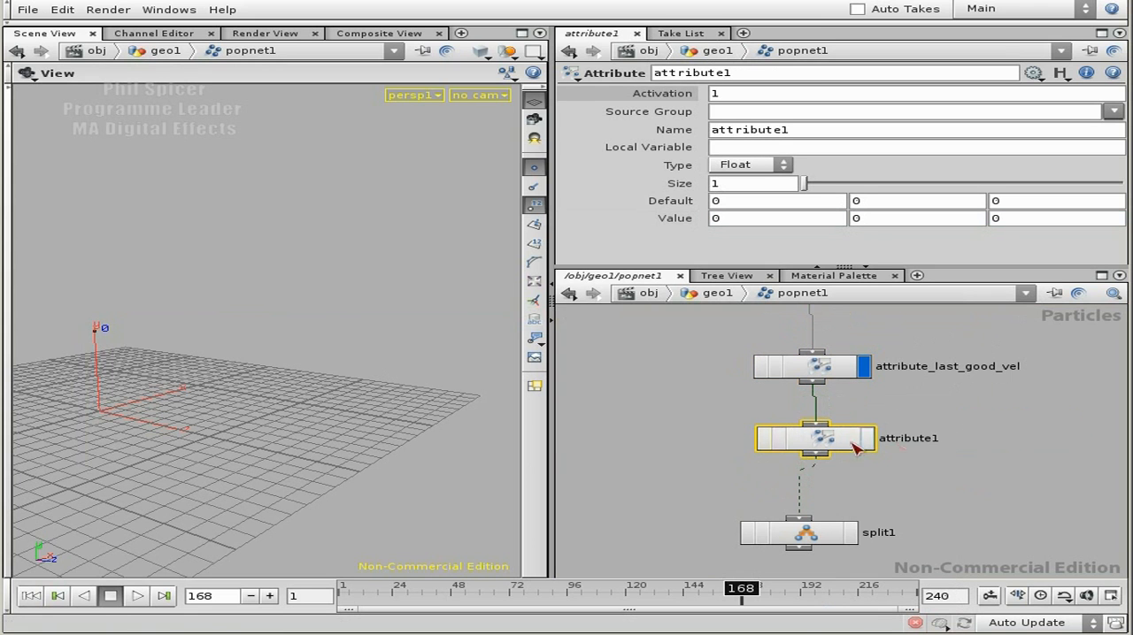
Step: Rename the new Attribute node as attribute_veloc
{"action": "double_click", "coordinate": [923, 437]}
{"action": "key", "text": "Right"}
{"action": "key", "text": "Right"}
{"action": "key", "text": "Right"}
{"action": "key", "text": "Right"}
{"action": "key", "text": "BackSpace"}
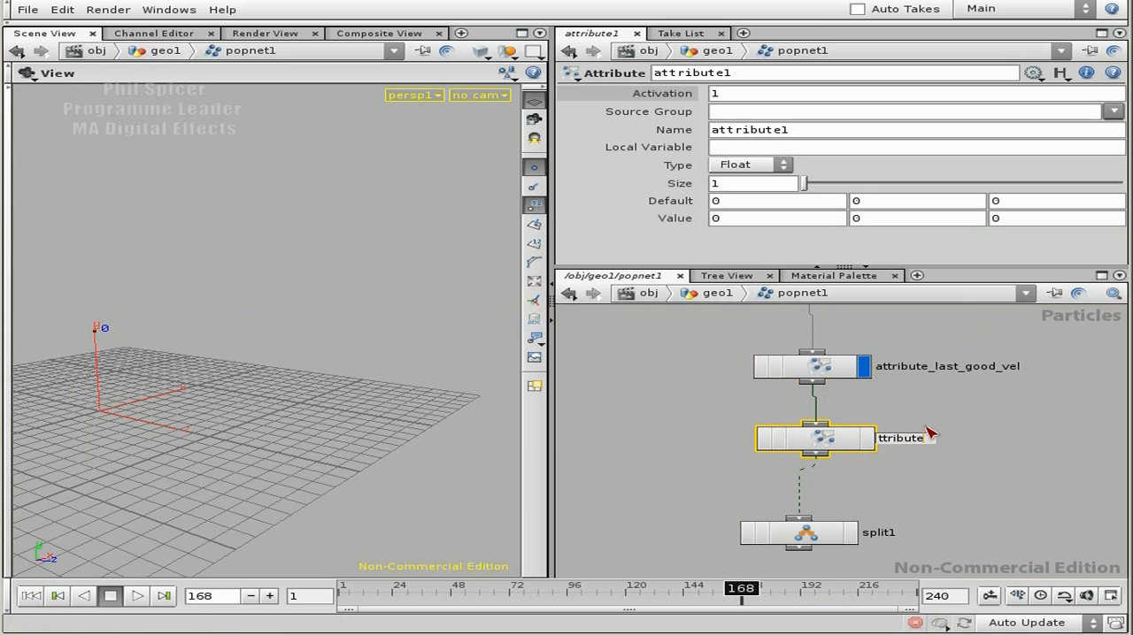
{"action": "type", "text": "_veloc"}
{"action": "key", "text": "Return"}
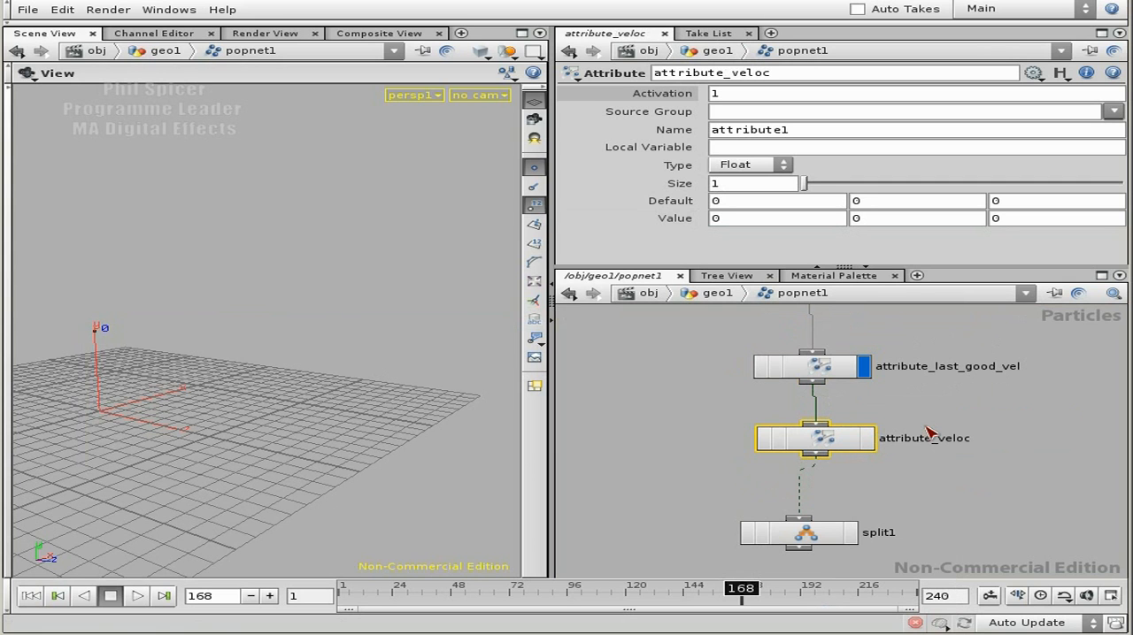
Step: Set the new attribute's name to veloc and its type to Vector
{"action": "double_click", "coordinate": [801, 130]}
{"action": "type", "text": "veloc"}
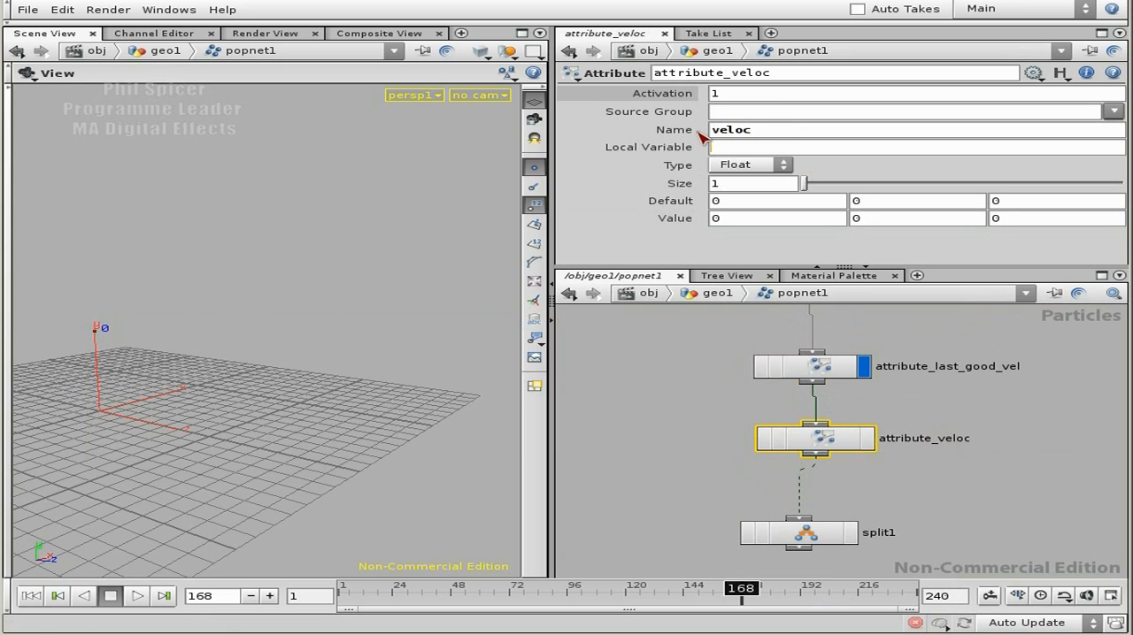
{"action": "left_click", "coordinate": [748, 166]}
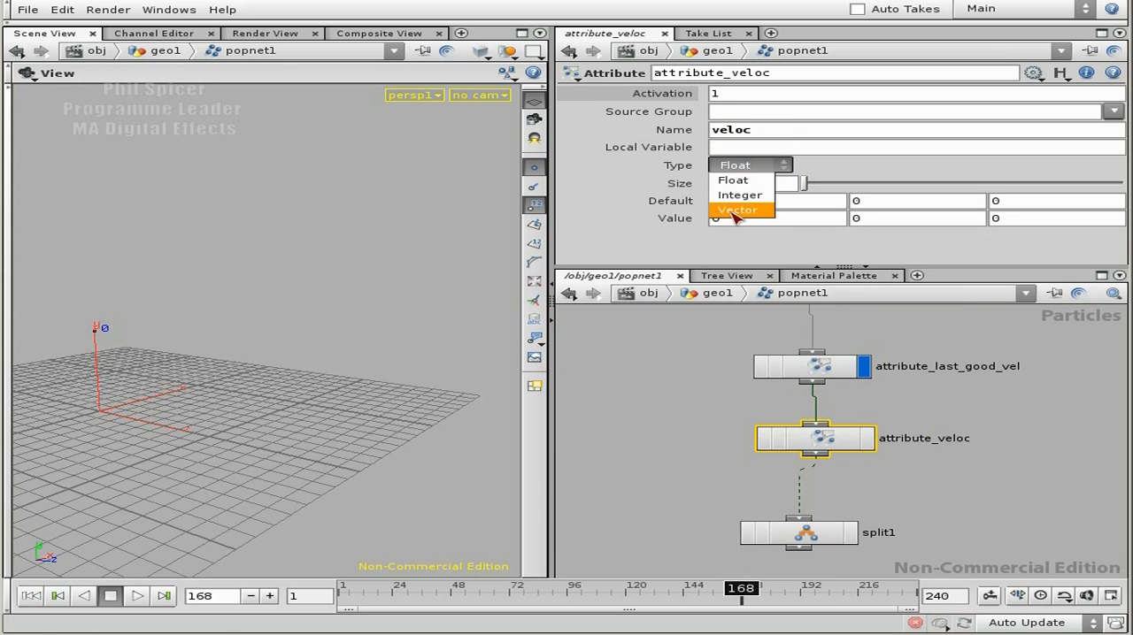
{"action": "left_click", "coordinate": [730, 211]}
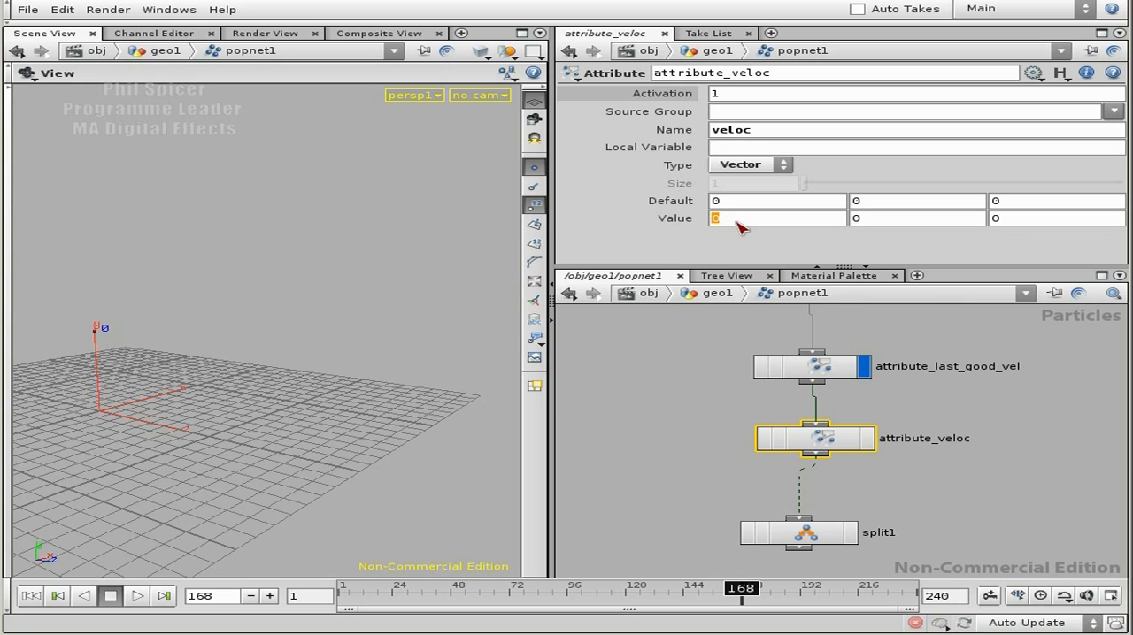
Step: Start the veloc attribute's first value component with the expression normalize( vector3())
{"action": "type", "text": "norma"}
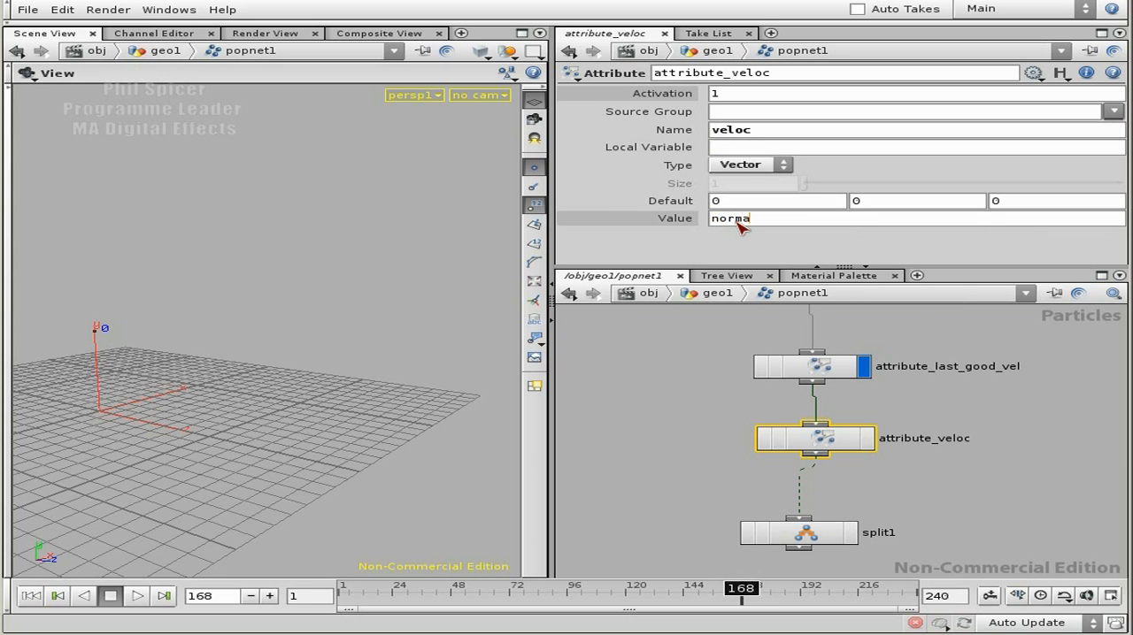
{"action": "type", "text": "lize()vector"}
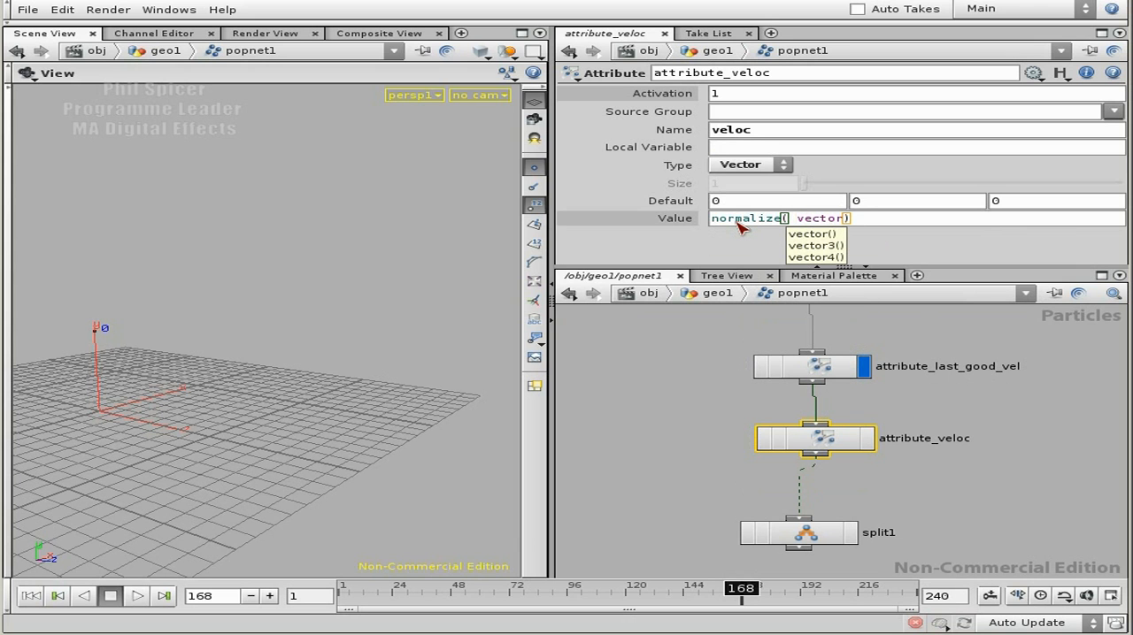
{"action": "type", "text": "3("}
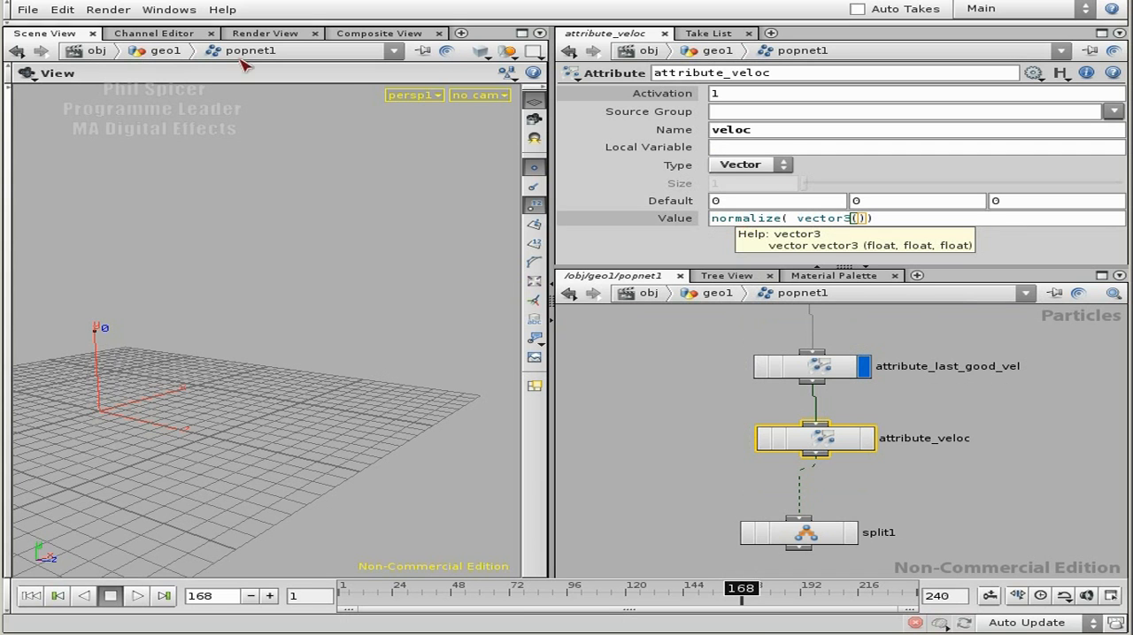
Step: Open a Textport, list the available expression functions with exhelp, and look through the list for vector functions
{"action": "left_click", "coordinate": [168, 9]}
{"action": "left_click", "coordinate": [212, 81]}
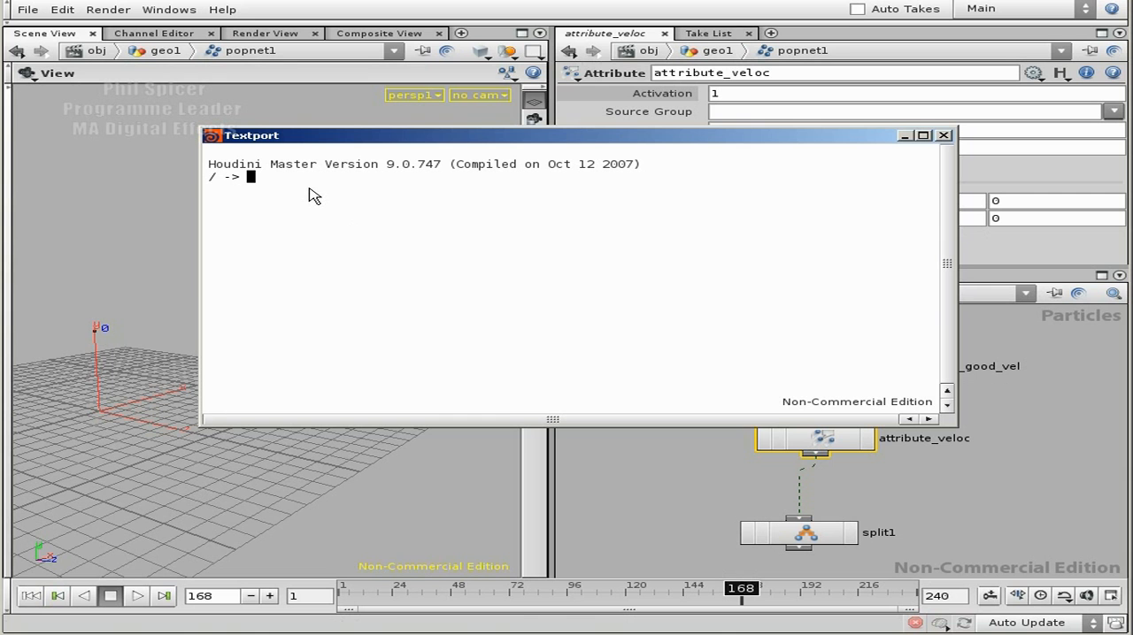
{"action": "type", "text": "exhelp"}
{"action": "key", "text": "Return"}
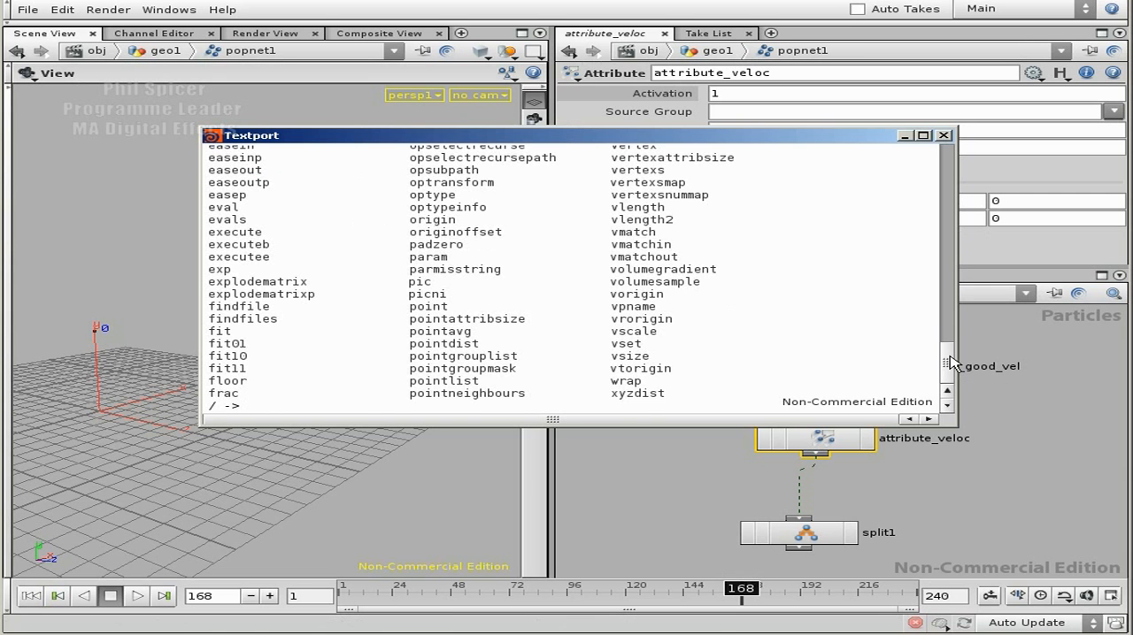
{"action": "scroll", "coordinate": [949, 363], "scroll_direction": "up", "scroll_amount": 10}
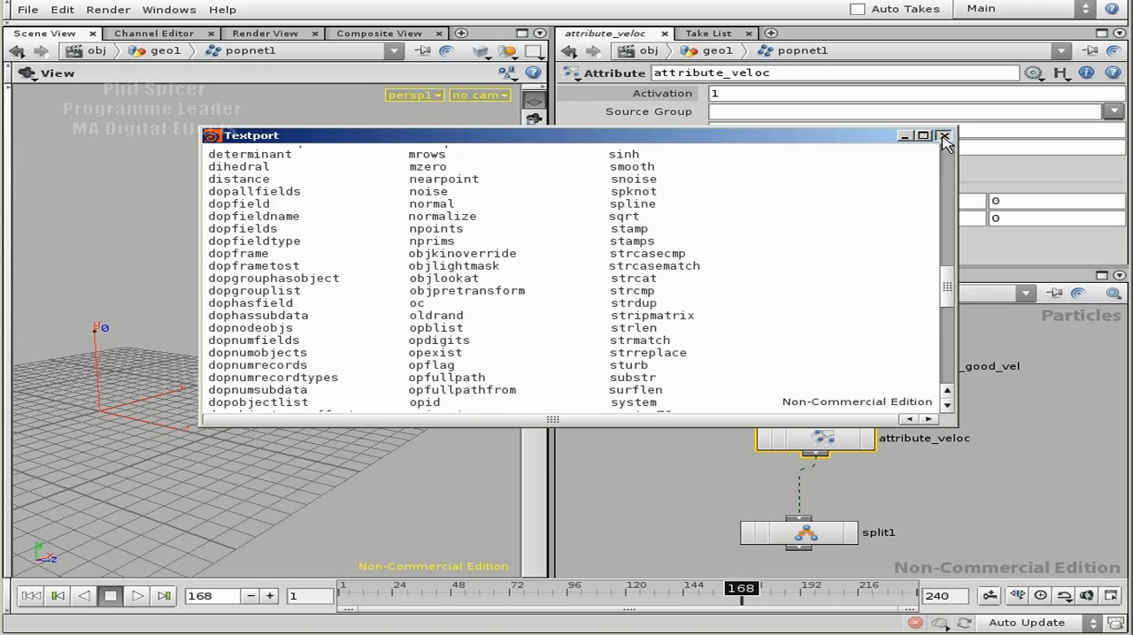
Step: Look through the rest of the listed expression functions to the end of the list and close the Textport
{"action": "scroll", "coordinate": [947, 320], "scroll_direction": "down", "scroll_amount": 2}
{"action": "left_click_drag", "start_coordinate": [947, 320], "coordinate": [948, 394]}
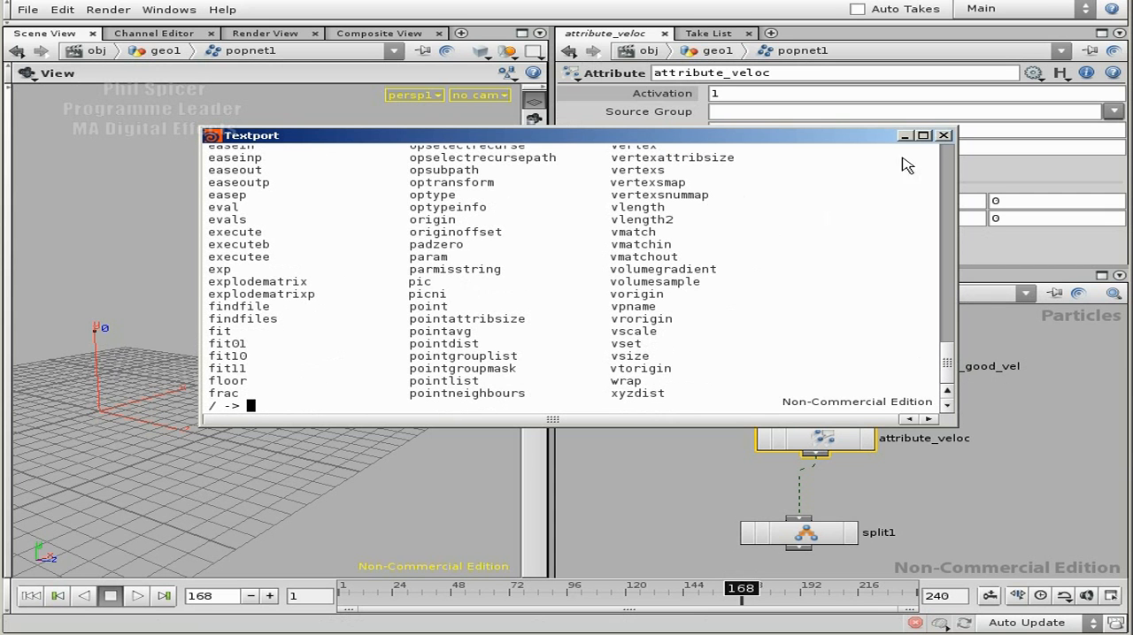
{"action": "left_click_drag", "start_coordinate": [855, 131], "coordinate": [866, 268]}
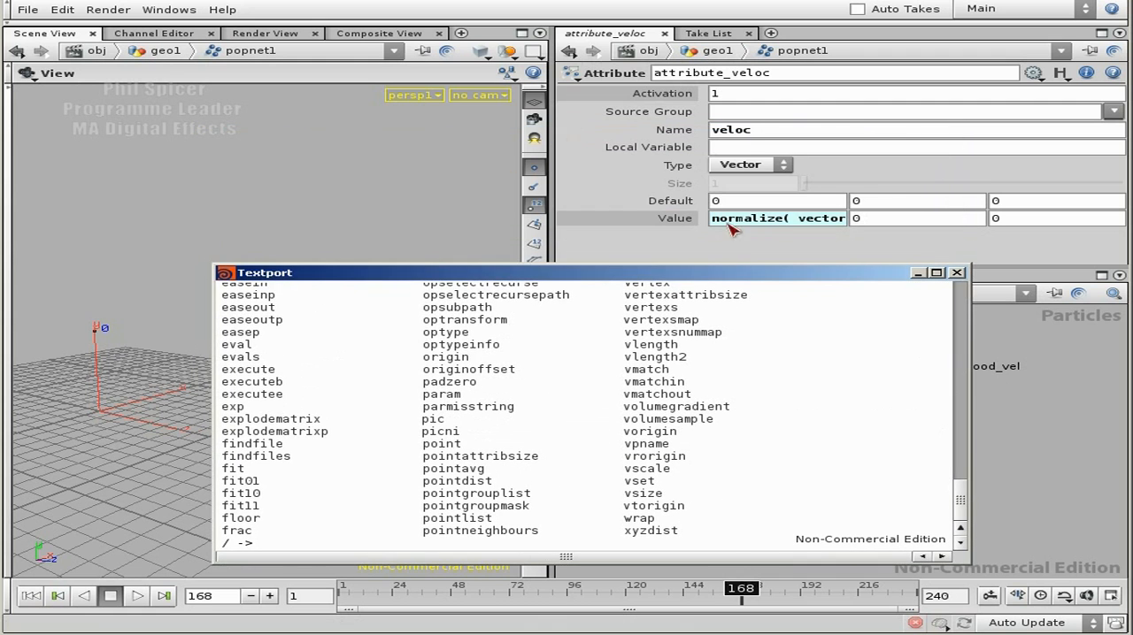
{"action": "left_click", "coordinate": [958, 273]}
Step: Complete the veloc attribute's first value component as normalize( vector3($LVX, $LVY, $LVZ))[0]
{"action": "left_click", "coordinate": [797, 218]}
{"action": "left_click", "coordinate": [859, 218]}
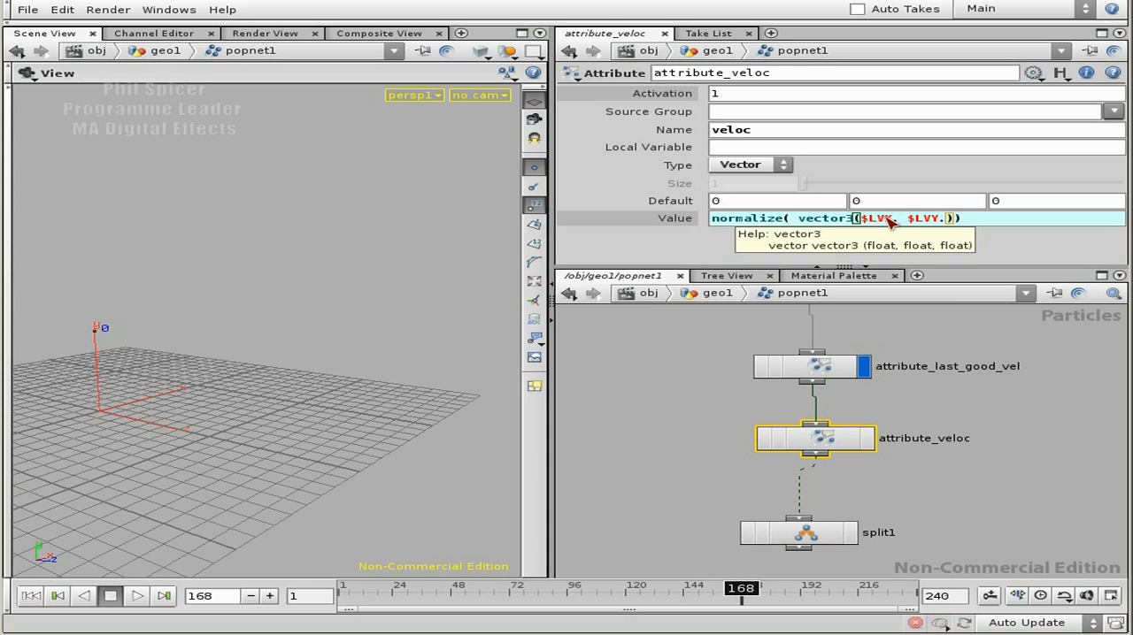
{"action": "type", "text": "$LVZ"}
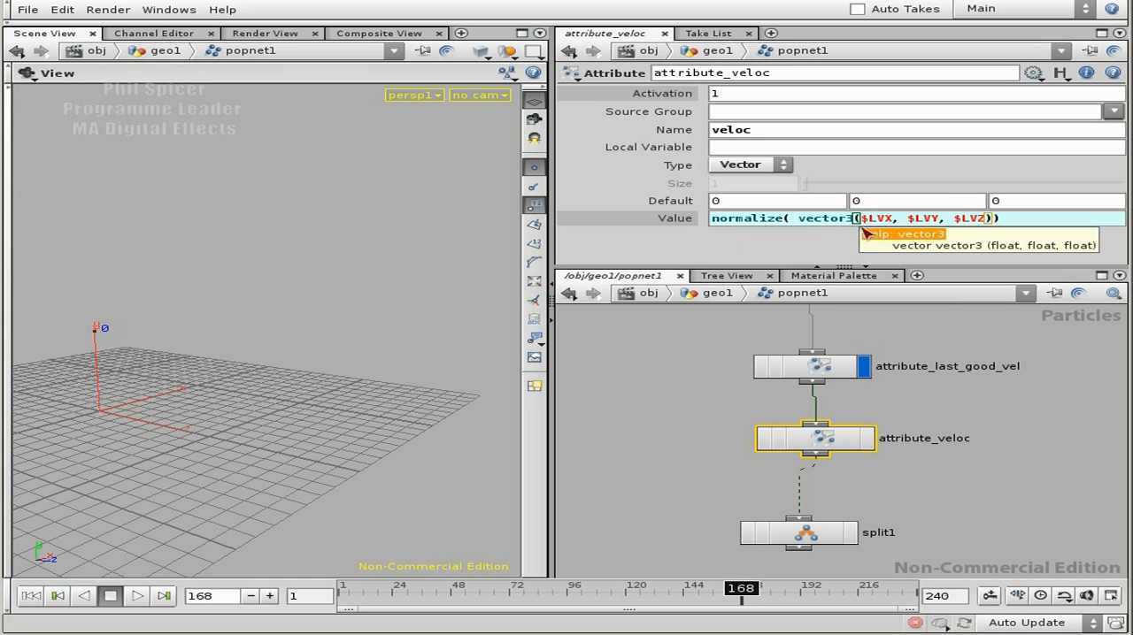
{"action": "left_click", "coordinate": [901, 219]}
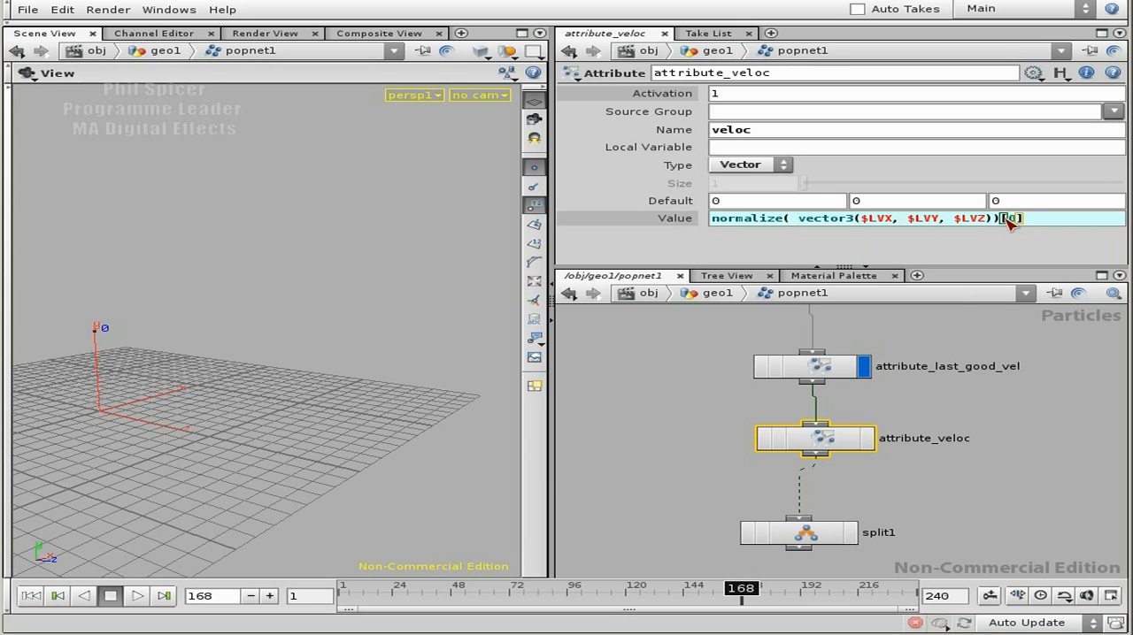
Step: Copy the normalize expression into veloc's second and third value components, using index [1] for the second
{"action": "left_click_drag", "start_coordinate": [1026, 219], "coordinate": [738, 230]}
{"action": "key", "text": "ctrl+c"}
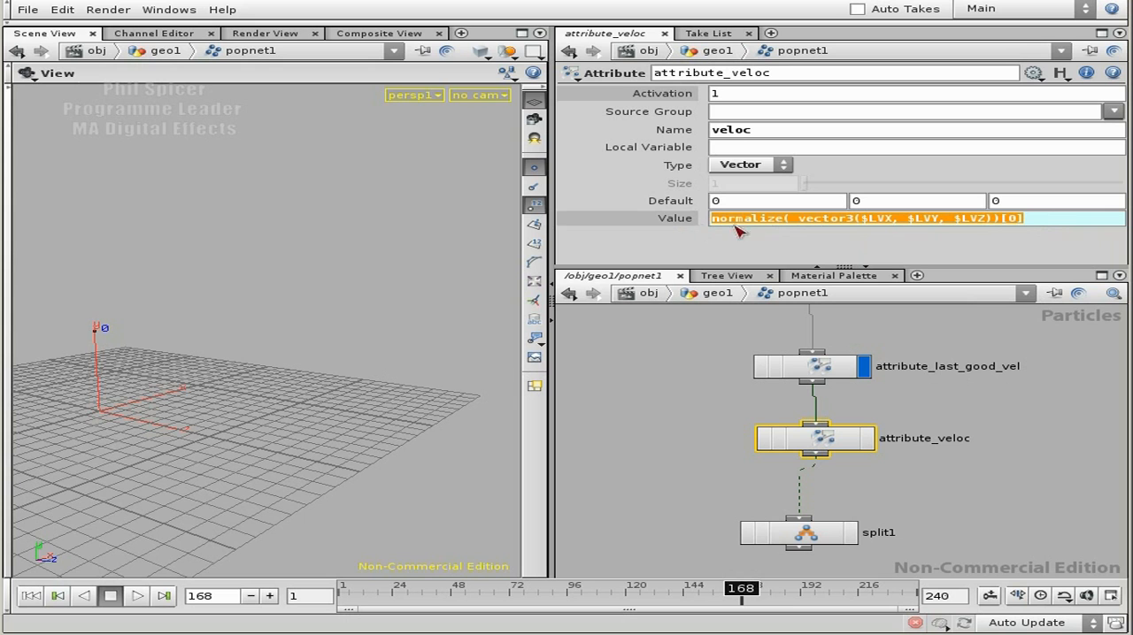
{"action": "left_click", "coordinate": [799, 219]}
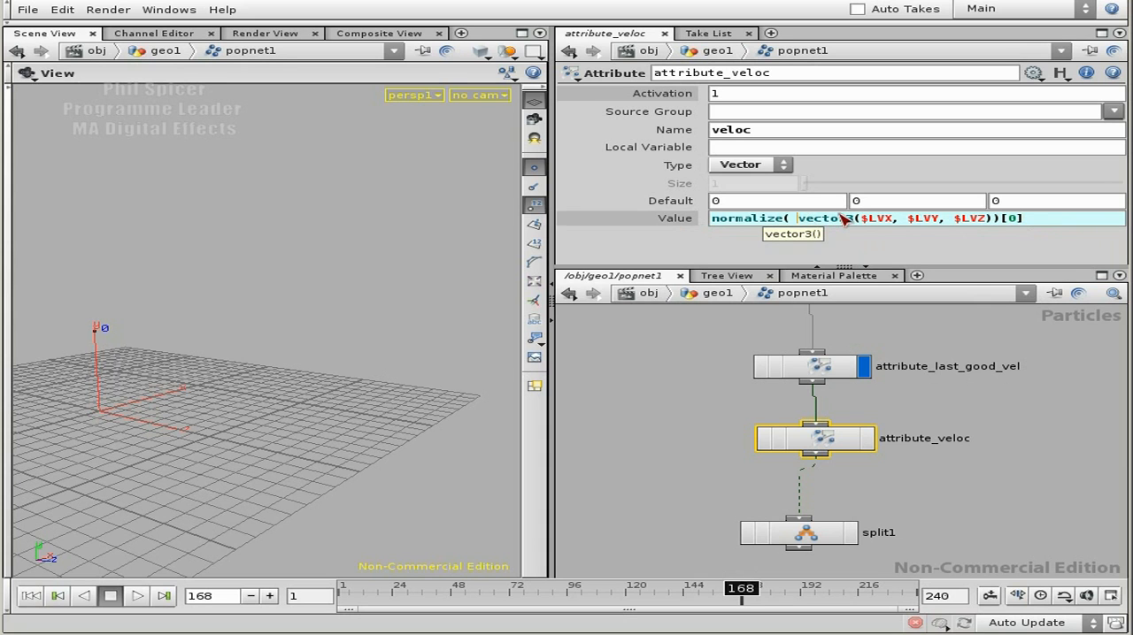
{"action": "key", "text": "Tab"}
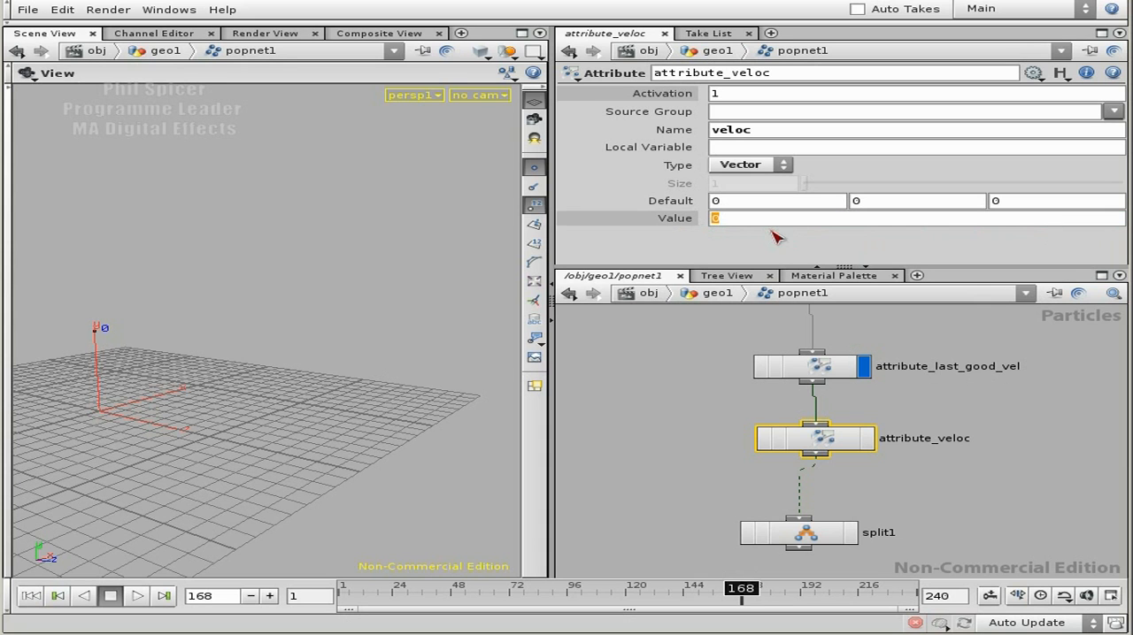
{"action": "key", "text": "ctrl+v"}
{"action": "left_click", "coordinate": [1014, 218]}
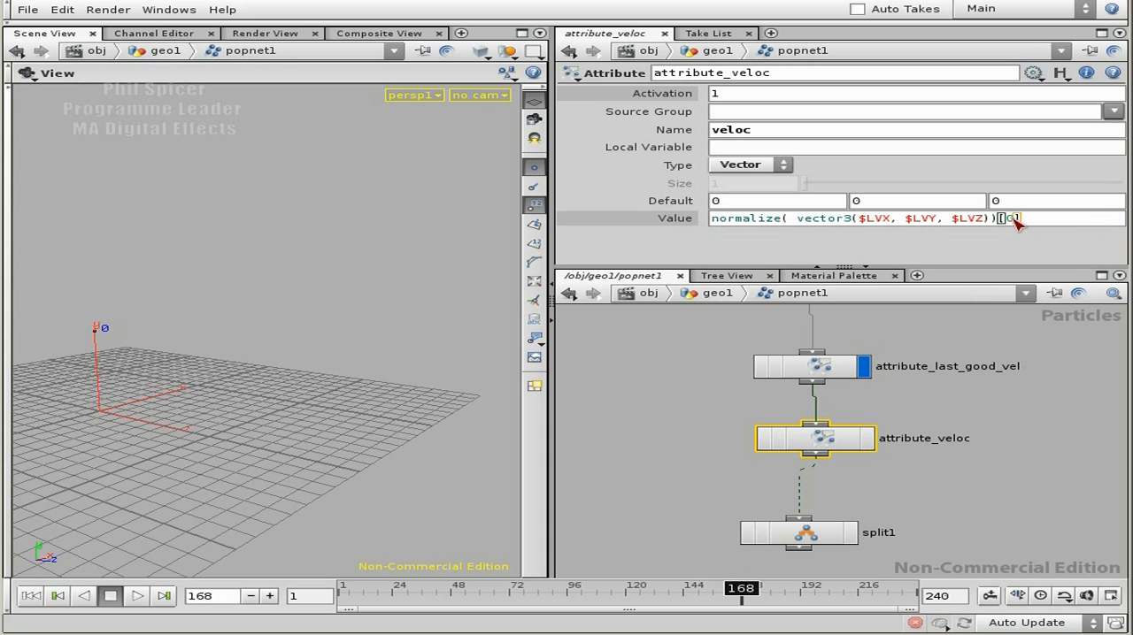
{"action": "key", "text": "BackSpace"}
{"action": "type", "text": "1"}
{"action": "key", "text": "Tab"}
{"action": "key", "text": "ctrl+v"}
{"action": "left_click", "coordinate": [1014, 219]}
{"action": "key", "text": "Return"}
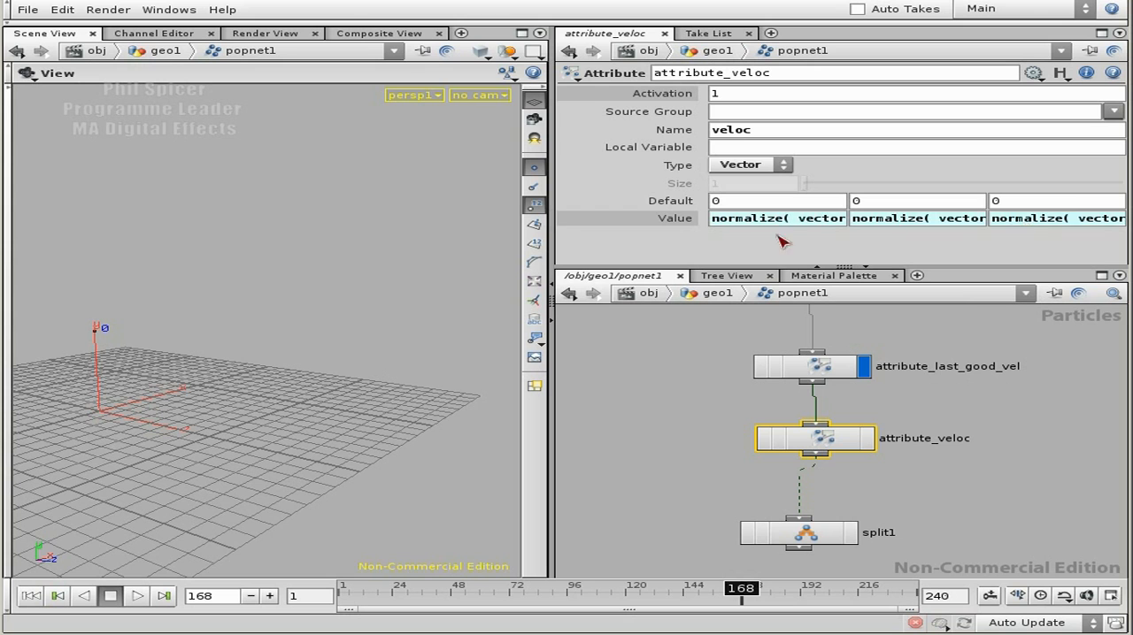
Step: Set the display flag on attribute_veloc and play the particle simulation from frame 1, stopping at frame 84
{"action": "left_click", "coordinate": [676, 223]}
{"action": "middle_click_drag", "start_coordinate": [941, 524], "coordinate": [939, 441]}
{"action": "left_click", "coordinate": [864, 355]}
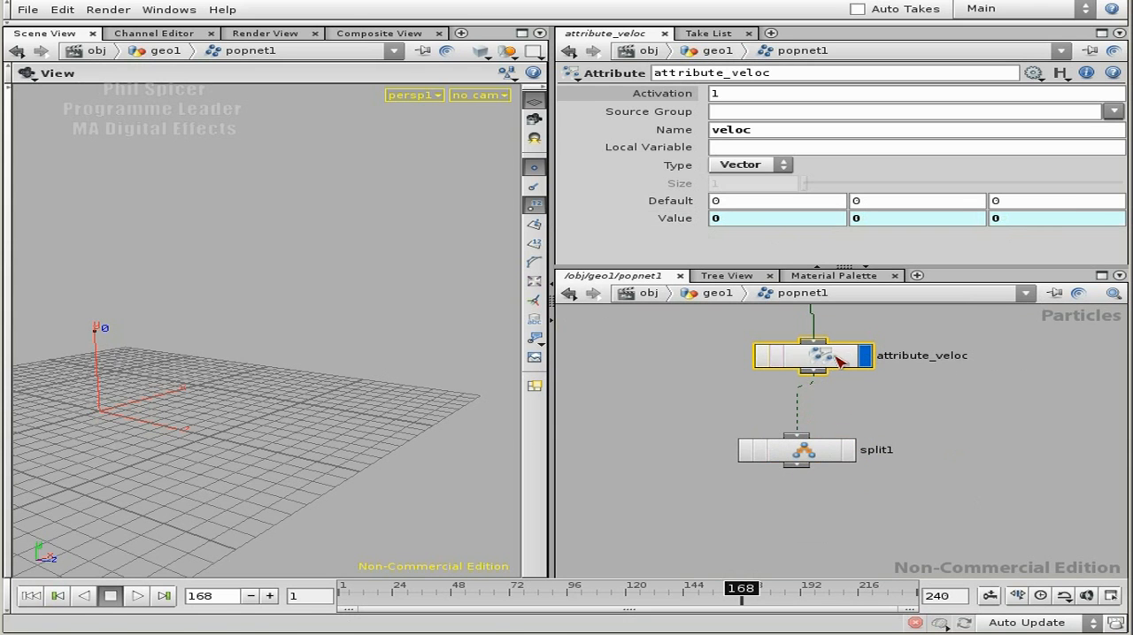
{"action": "left_click", "coordinate": [31, 595]}
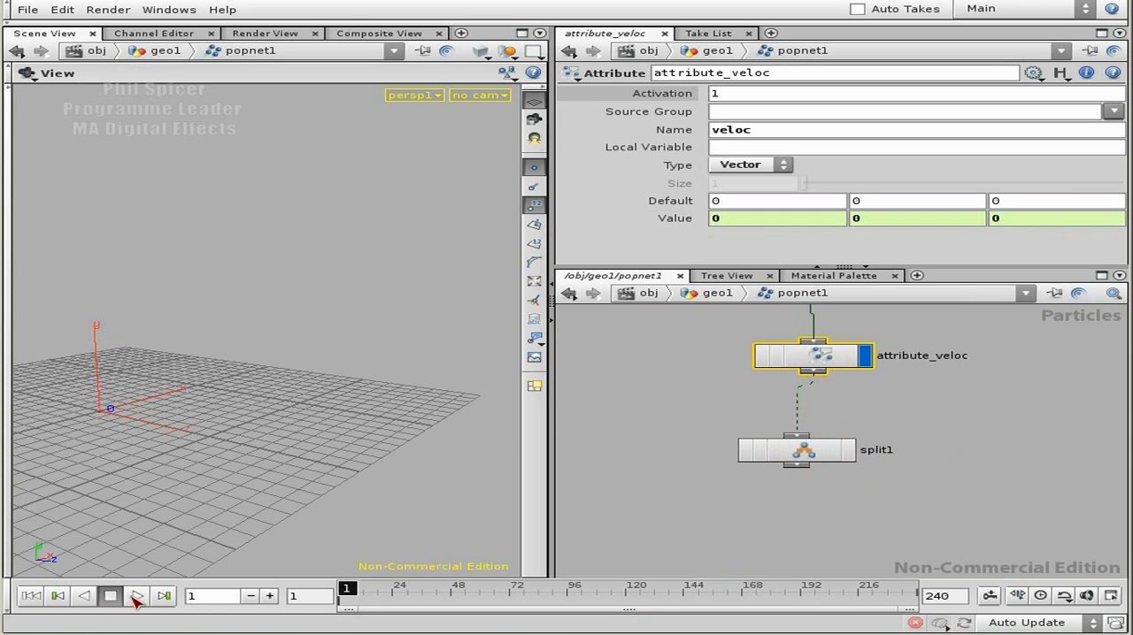
{"action": "left_click", "coordinate": [135, 595]}
{"action": "left_click", "coordinate": [111, 596]}
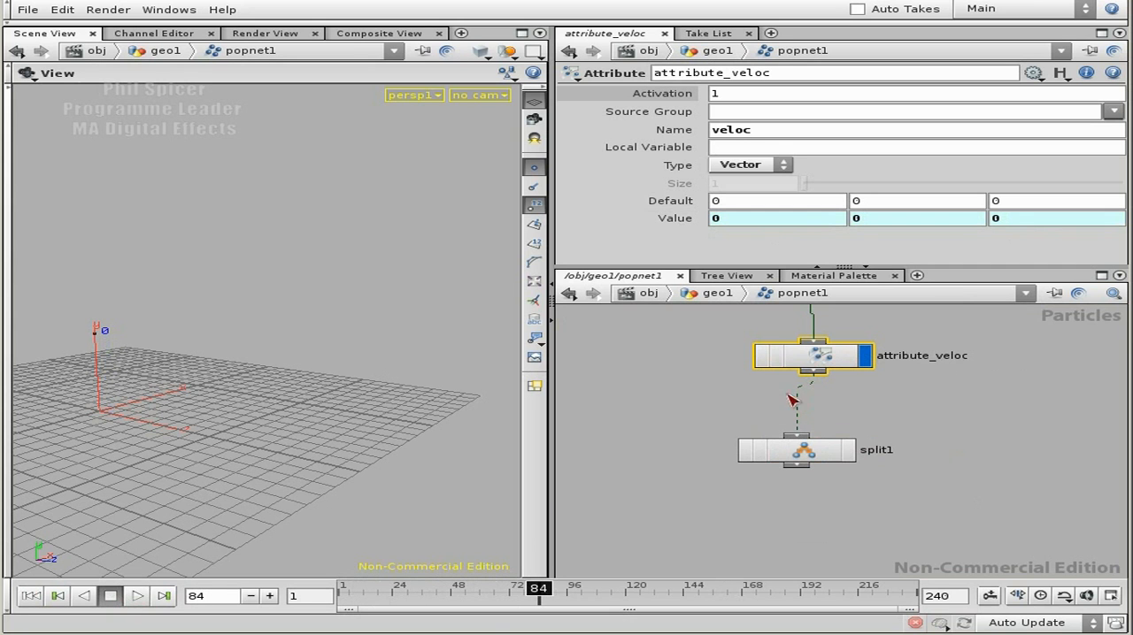
Step: Examine the lv and veloc values in the geometry spreadsheet of attribute_veloc and close it
{"action": "right_click", "coordinate": [832, 358]}
{"action": "left_click", "coordinate": [889, 435]}
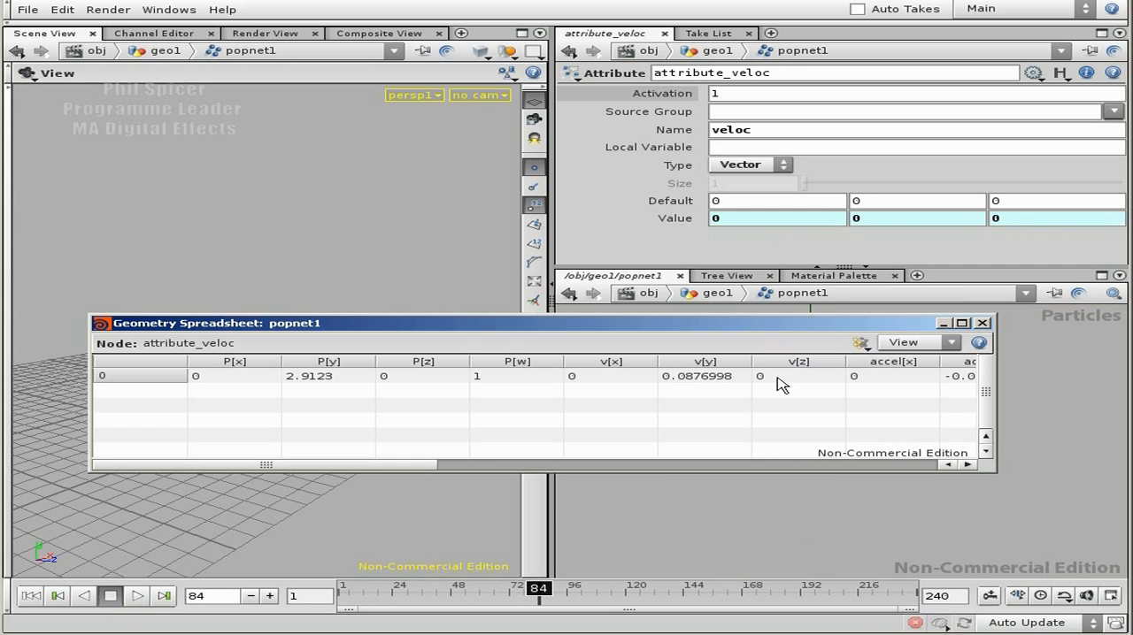
{"action": "left_click_drag", "start_coordinate": [431, 468], "coordinate": [1003, 460]}
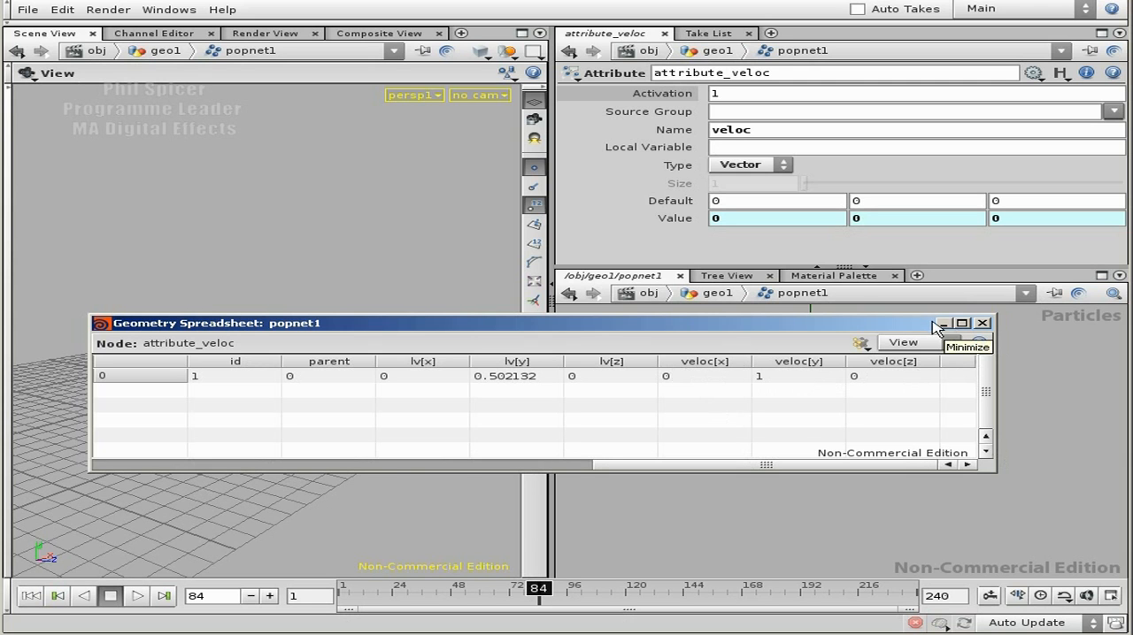
{"action": "left_click", "coordinate": [982, 323]}
Step: Make room above split1 and insert a new Attribute node between attribute_veloc and split1
{"action": "left_click_drag", "start_coordinate": [815, 450], "coordinate": [815, 509]}
{"action": "middle_click_drag", "start_coordinate": [870, 411], "coordinate": [868, 452]}
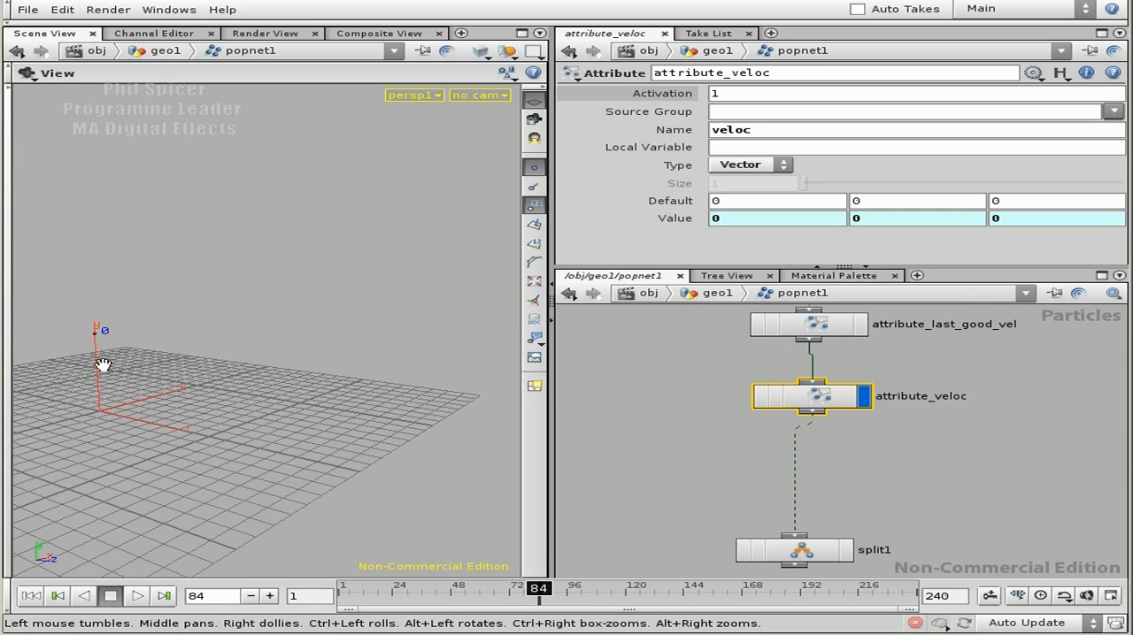
{"action": "left_click_drag", "start_coordinate": [100, 372], "coordinate": [192, 382]}
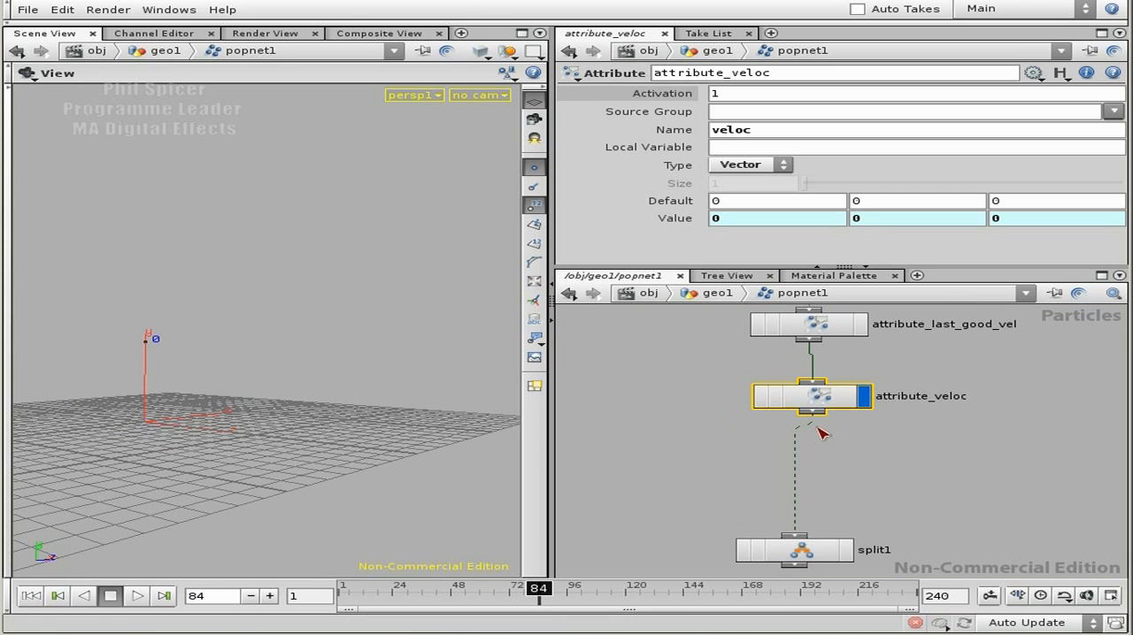
{"action": "key", "text": "Tab"}
{"action": "mouse_move", "coordinate": [920, 462]}
{"action": "left_click", "coordinate": [1025, 476]}
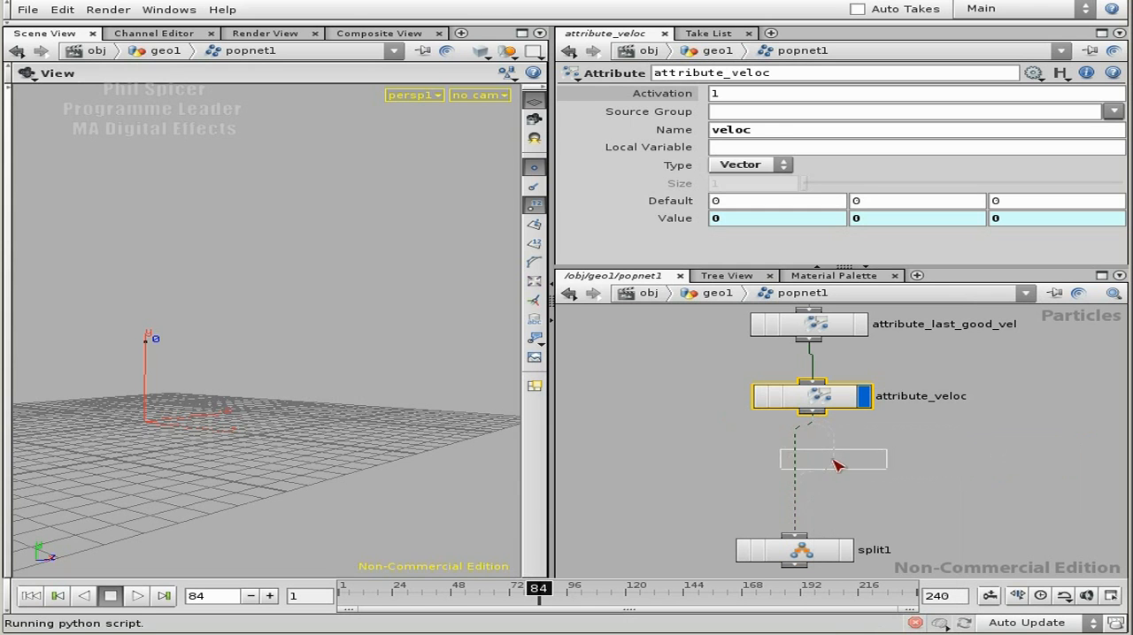
{"action": "left_click", "coordinate": [841, 468]}
{"action": "left_click_drag", "start_coordinate": [851, 461], "coordinate": [809, 471]}
Step: Rename the new Attribute node as attribute_dot_dp
{"action": "key", "text": "End"}
{"action": "key", "text": "BackSpace"}
{"action": "type", "text": "_"}
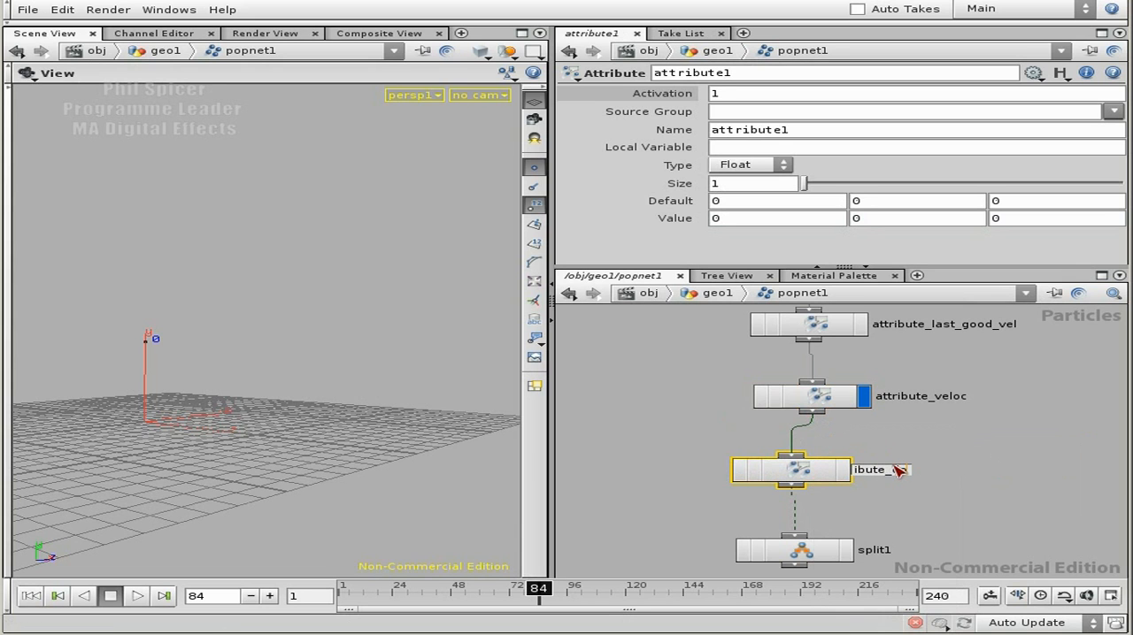
{"action": "type", "text": "dot_dp"}
{"action": "key", "text": "Return"}
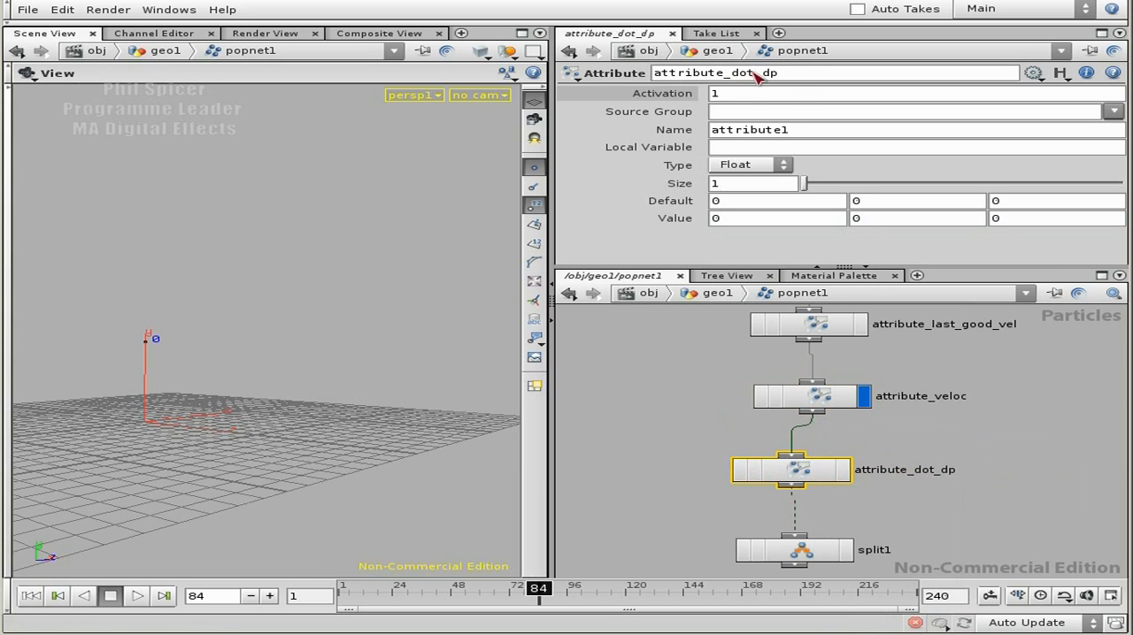
Step: Set the name of the attribute created by attribute_dot_dp to dp
{"action": "left_click_drag", "start_coordinate": [814, 133], "coordinate": [718, 133]}
{"action": "type", "text": "dp"}
{"action": "key", "text": "Tab"}
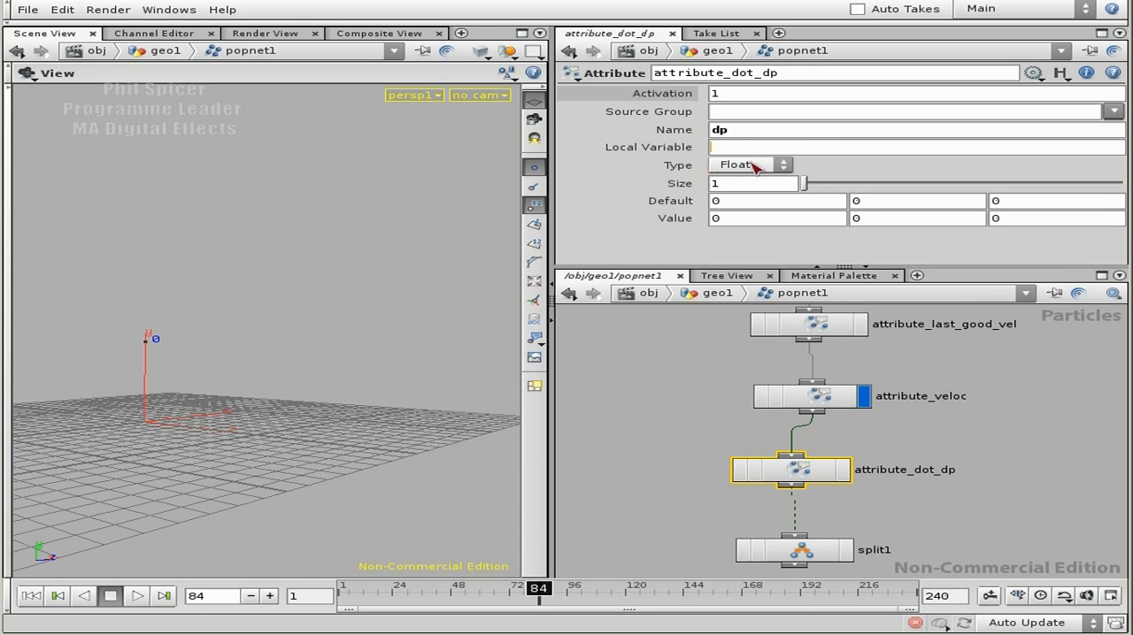
Step: Start the dp attribute's first value component with the expression dot( vector3())
{"action": "left_click", "coordinate": [764, 223]}
{"action": "type", "text": "dot()"}
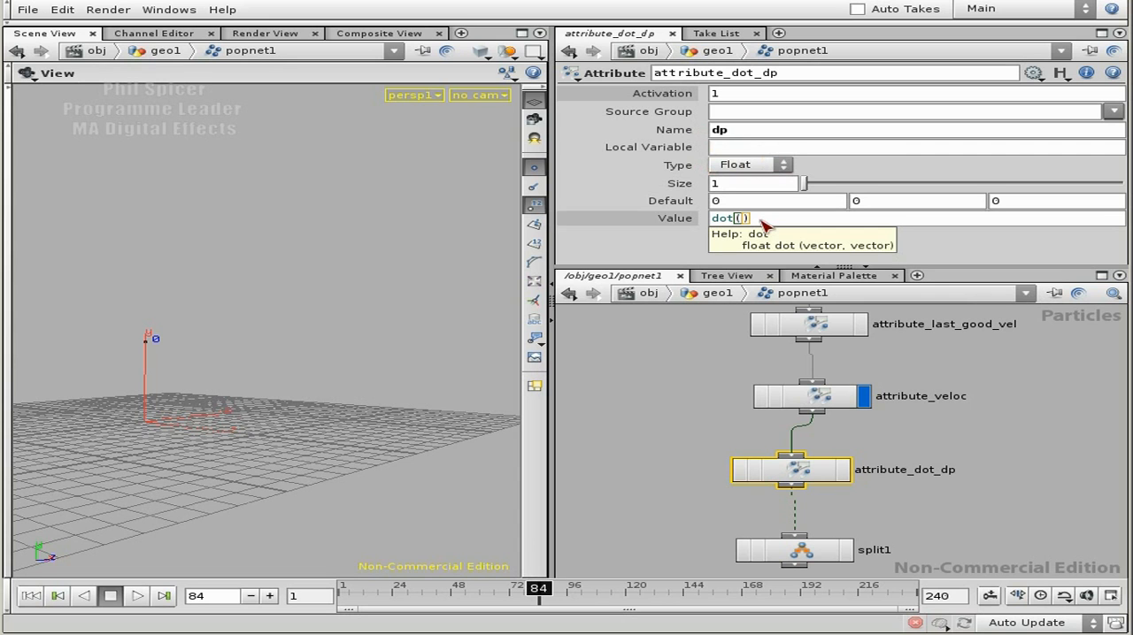
{"action": "type", "text": " vector"}
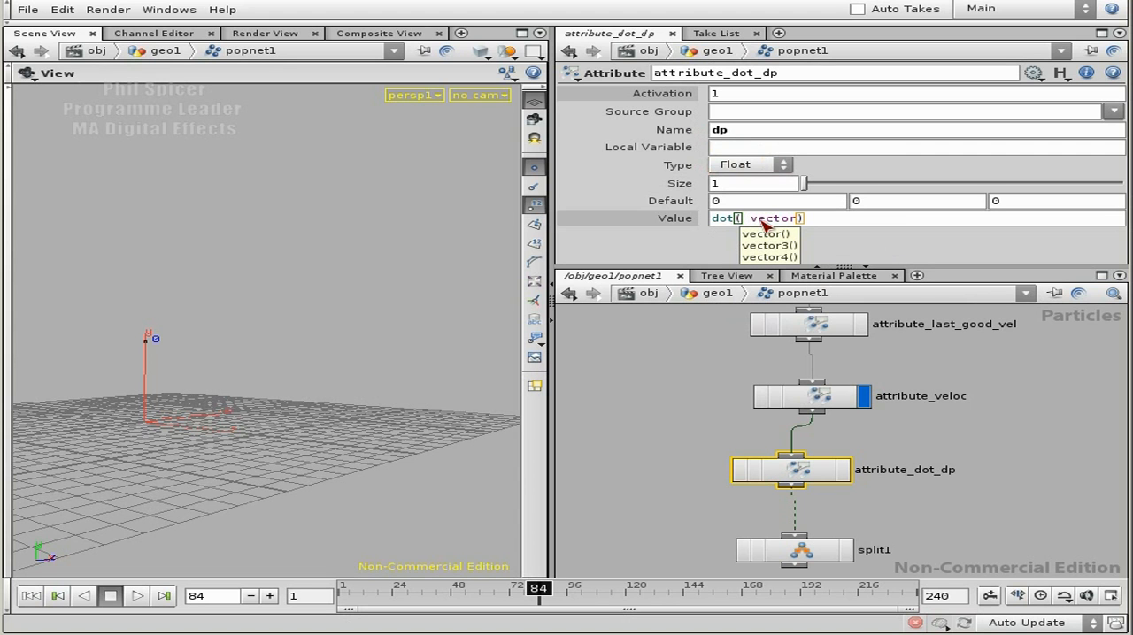
{"action": "type", "text": "3"}
{"action": "key", "text": "Tab"}
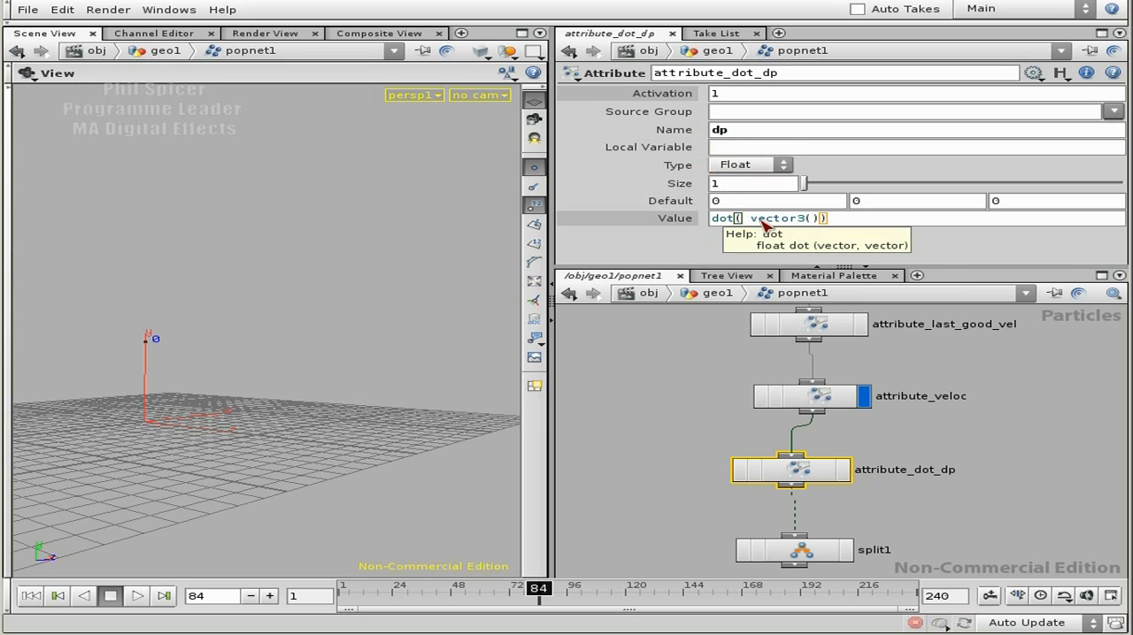
{"action": "key", "text": "Left"}
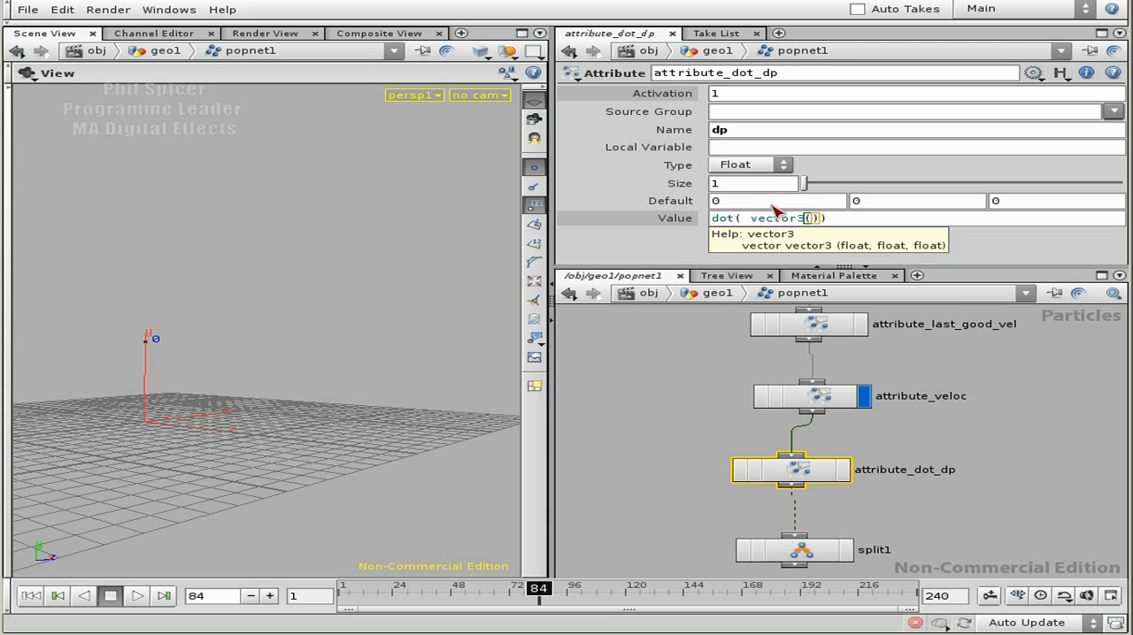
Step: Check the attribute name on attribute_veloc and fill the vector3 in dp's dot expression with $VELOCX,$VELOCY,$VELOCZ
{"action": "left_click", "coordinate": [818, 397]}
{"action": "left_click", "coordinate": [664, 219]}
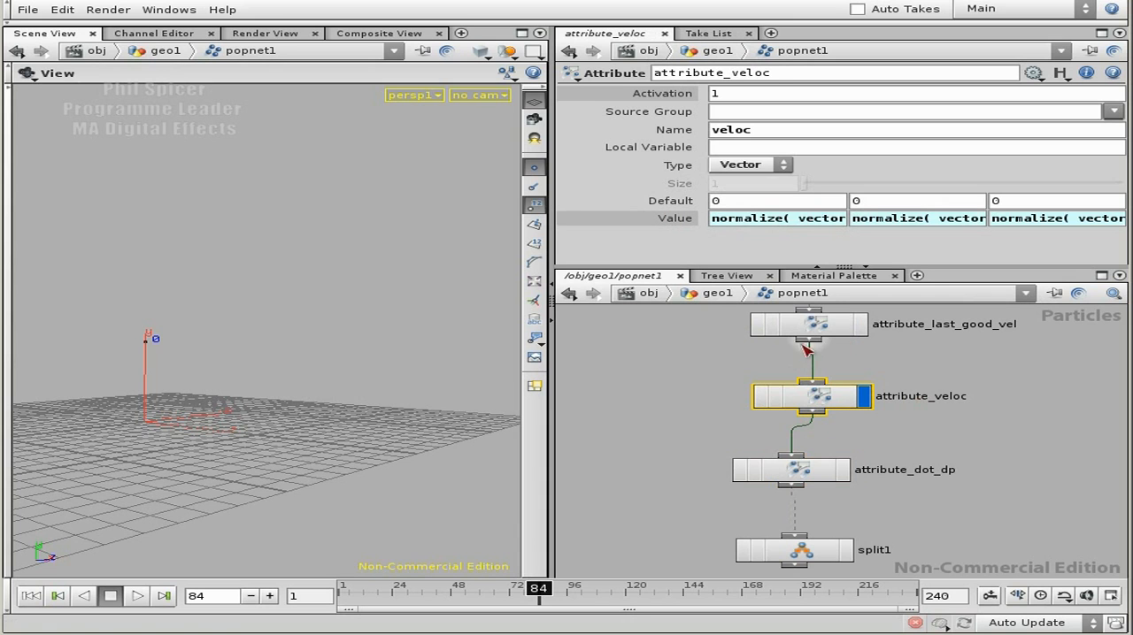
{"action": "left_click", "coordinate": [819, 471]}
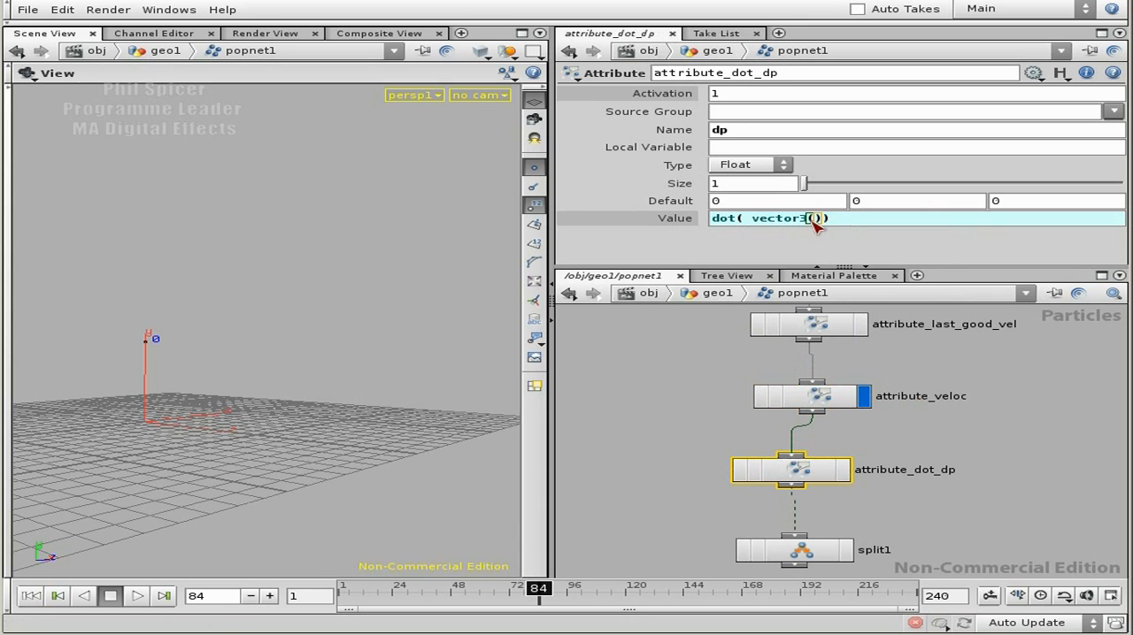
{"action": "type", "text": "VELOC"}
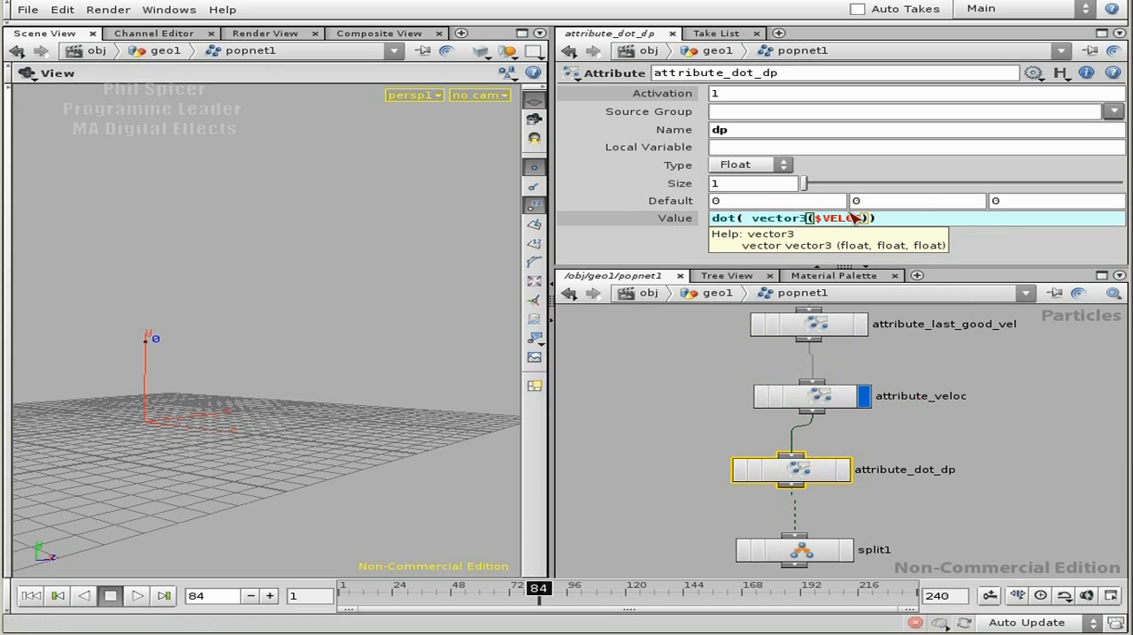
{"action": "type", "text": ")"}
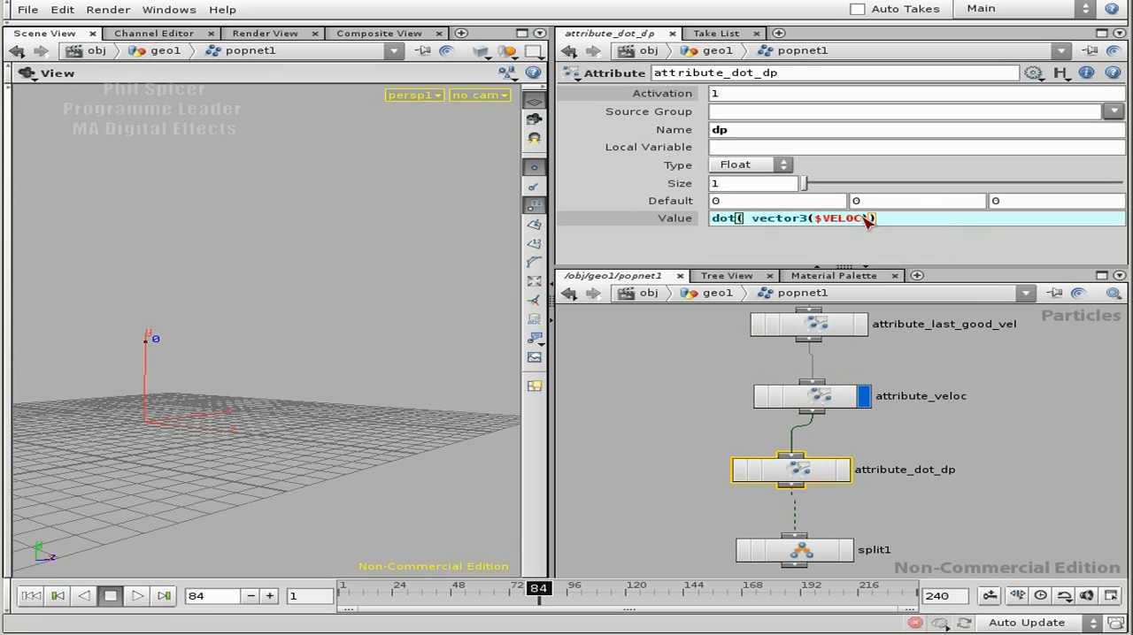
{"action": "key", "text": "Left"}
{"action": "key", "text": "Left"}
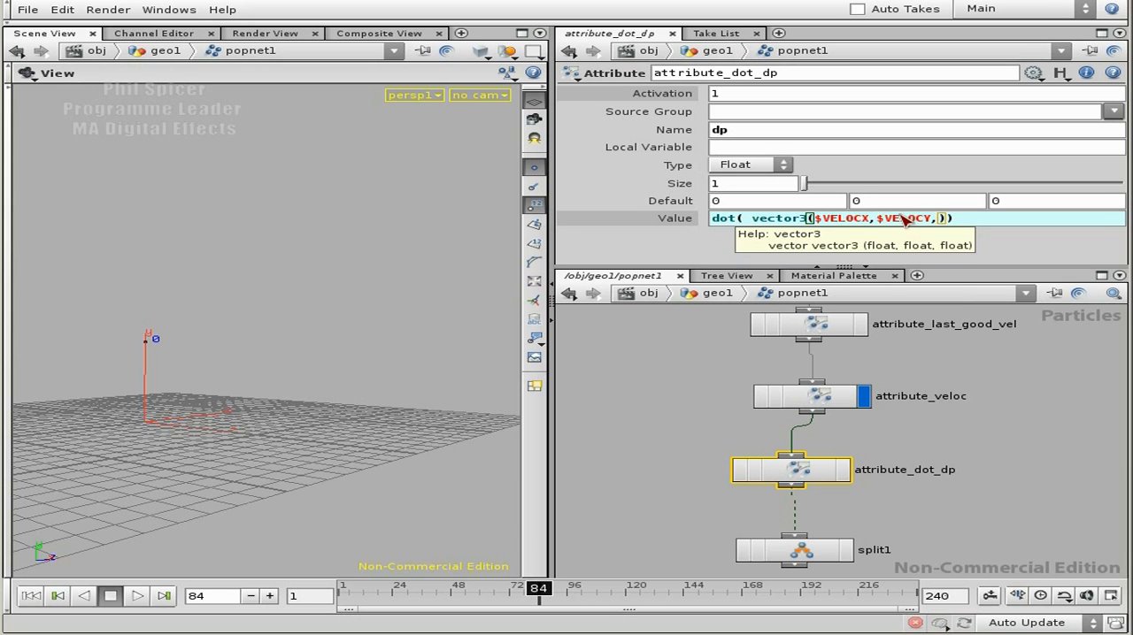
{"action": "type", "text": "VELOCZ)"}
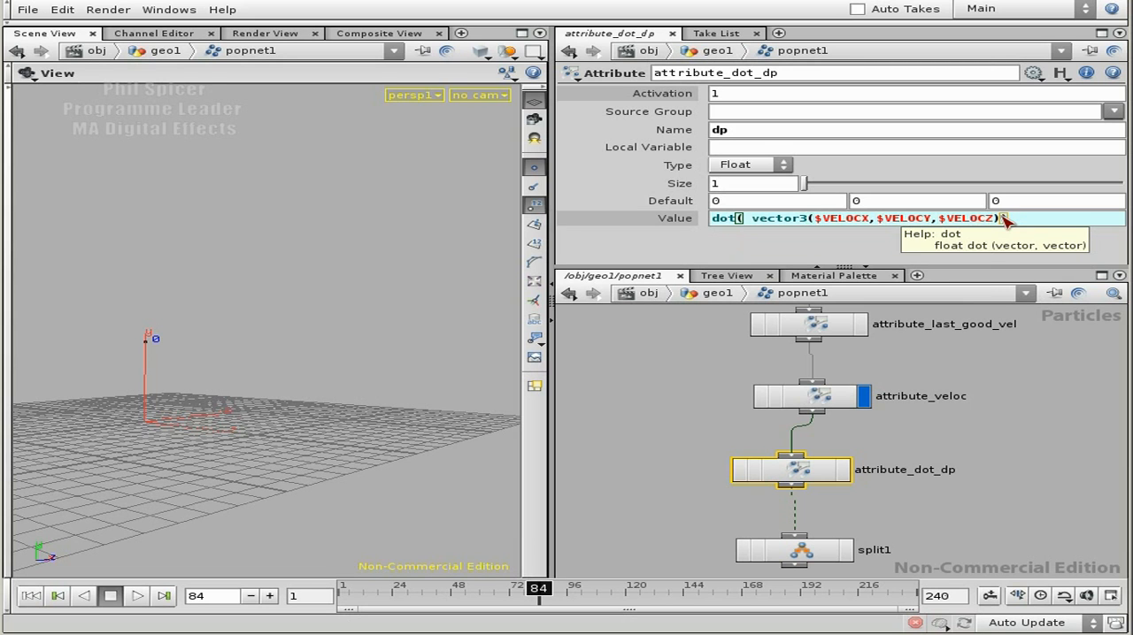
{"action": "type", "text": ", vecto"}
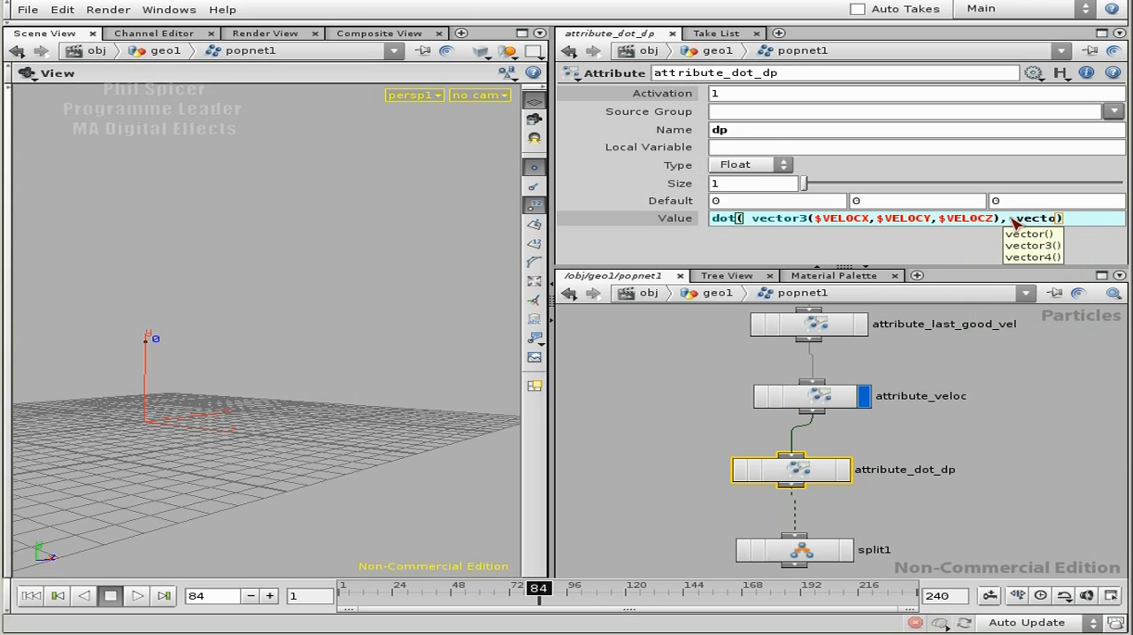
{"action": "type", "text": "r4("}
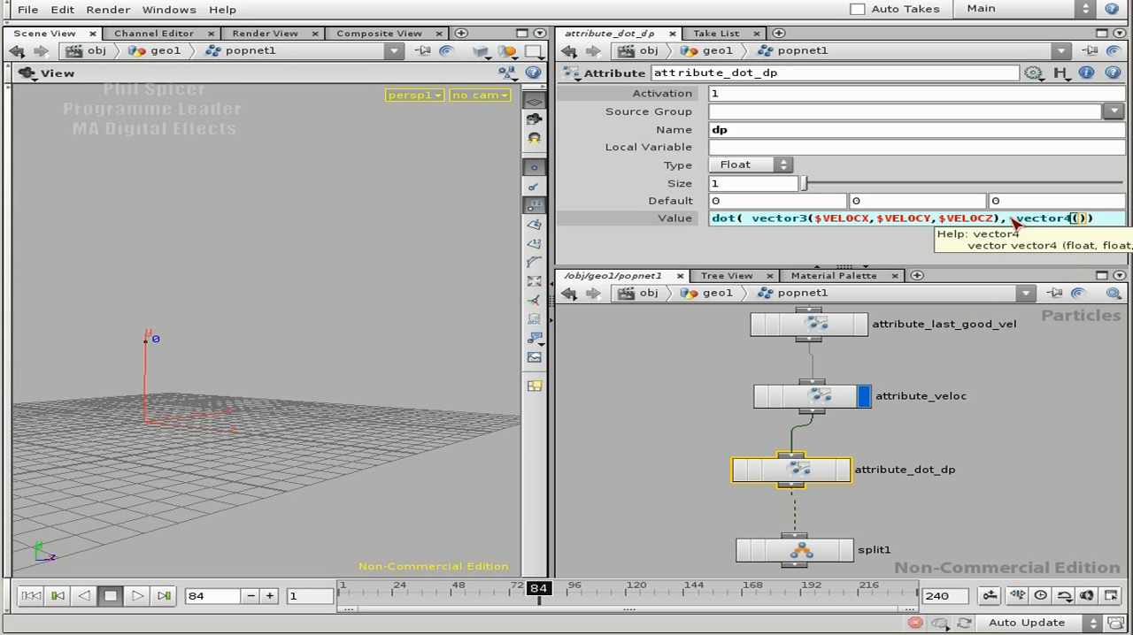
{"action": "type", "text": "$TX,$TY"}
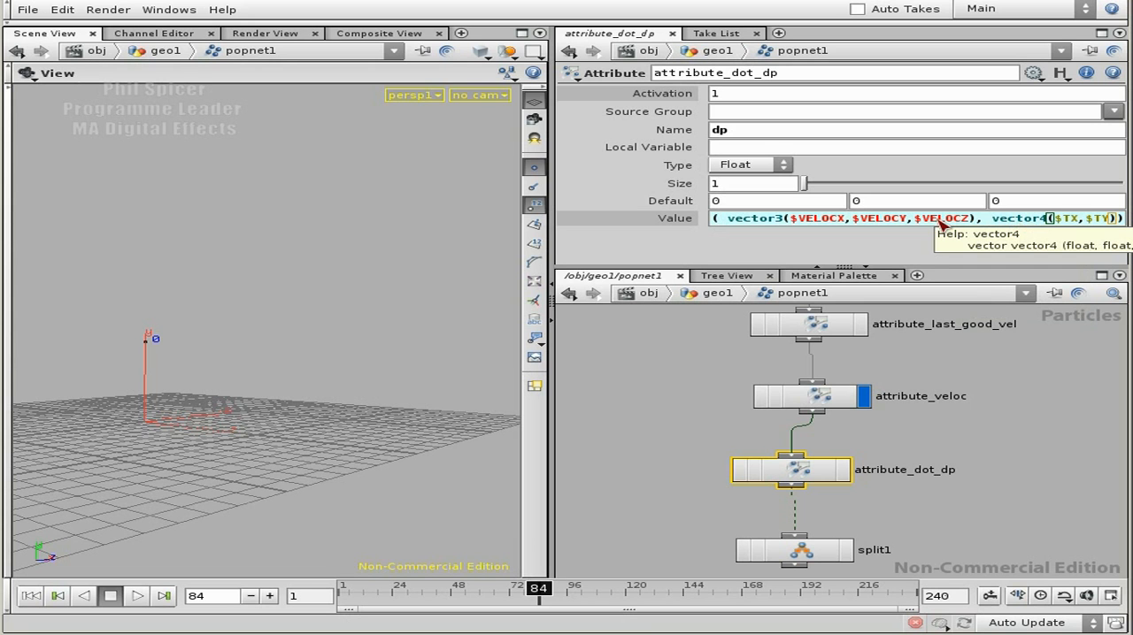
Step: Open dp's value expression in an enlarged expression editor and add $TZ as the third component of the second vector
{"action": "key", "text": "alt+e"}
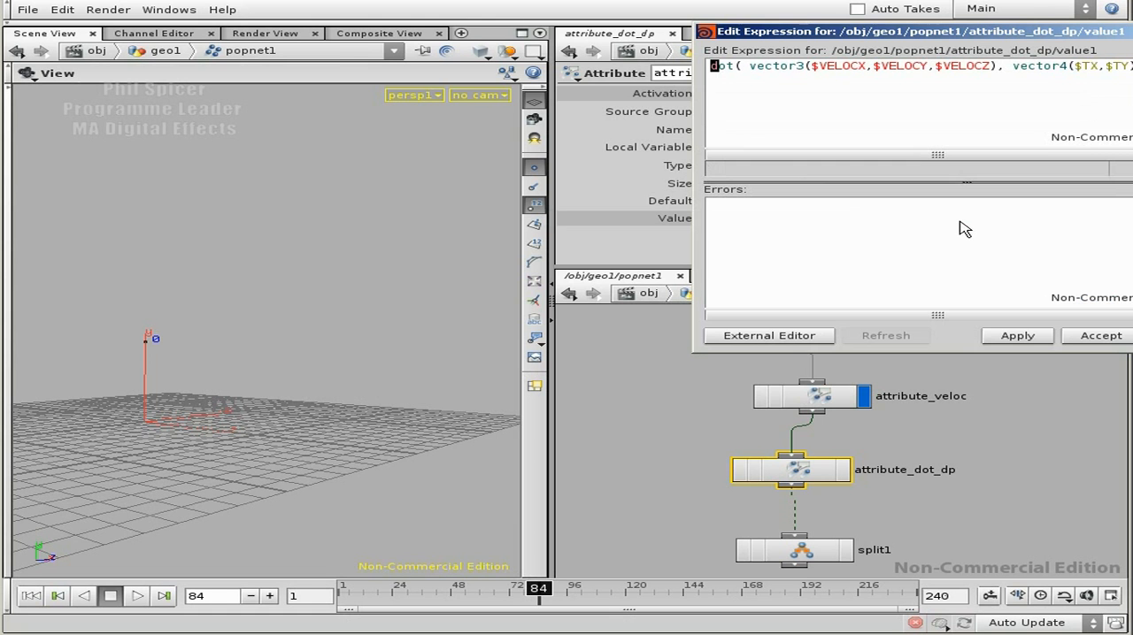
{"action": "left_click_drag", "start_coordinate": [862, 39], "coordinate": [257, 67]}
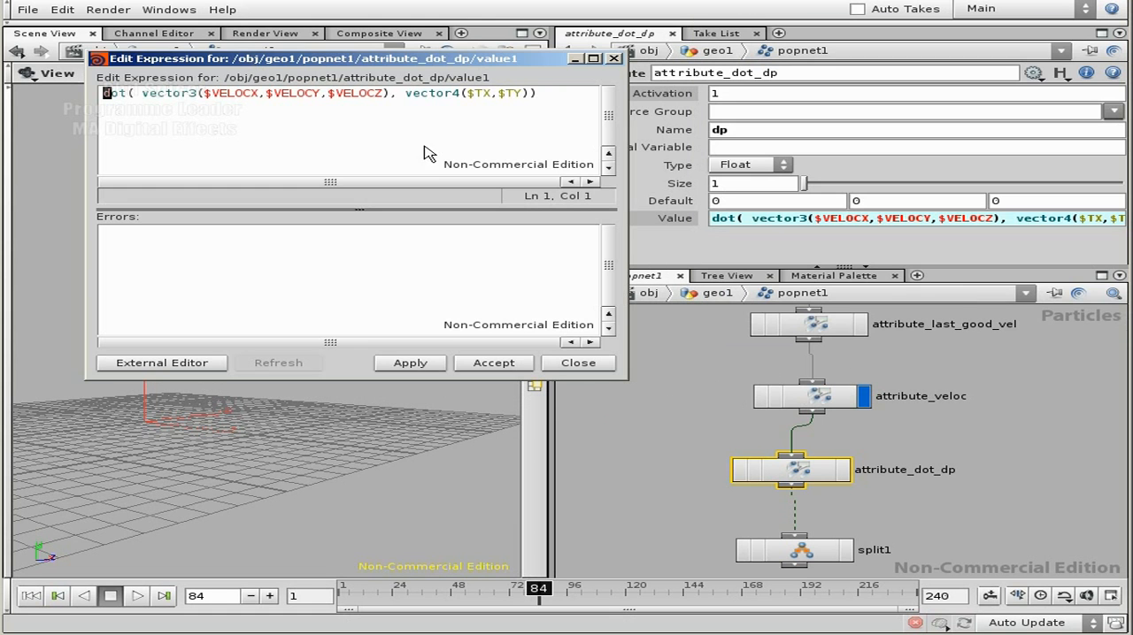
{"action": "left_click_drag", "start_coordinate": [627, 380], "coordinate": [947, 489]}
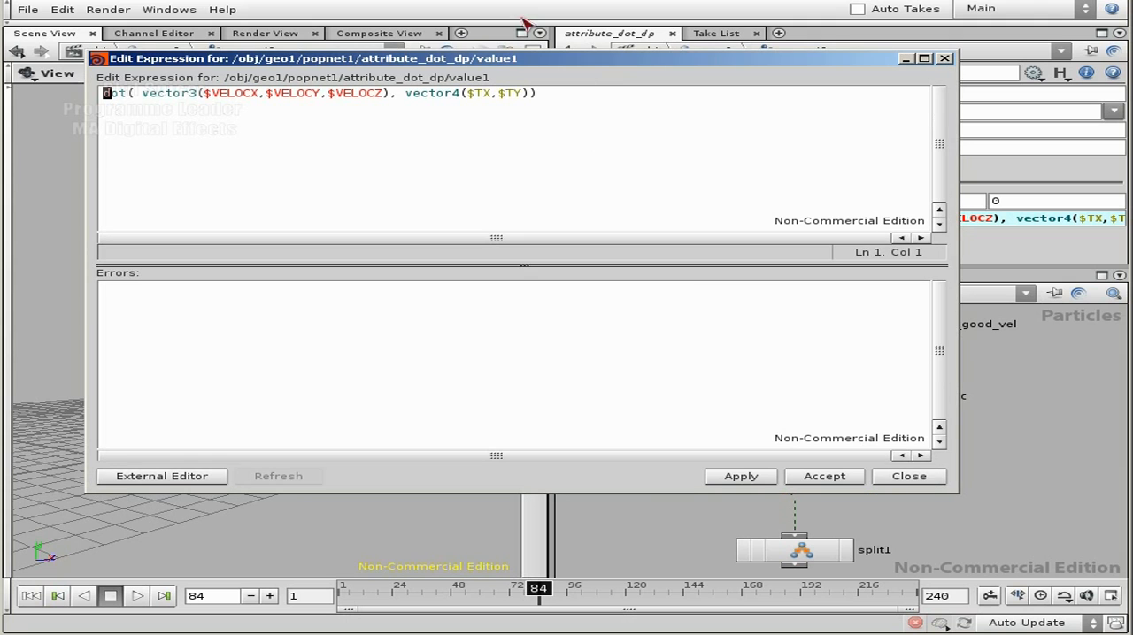
{"action": "left_click", "coordinate": [522, 95]}
{"action": "type", "text": ","}
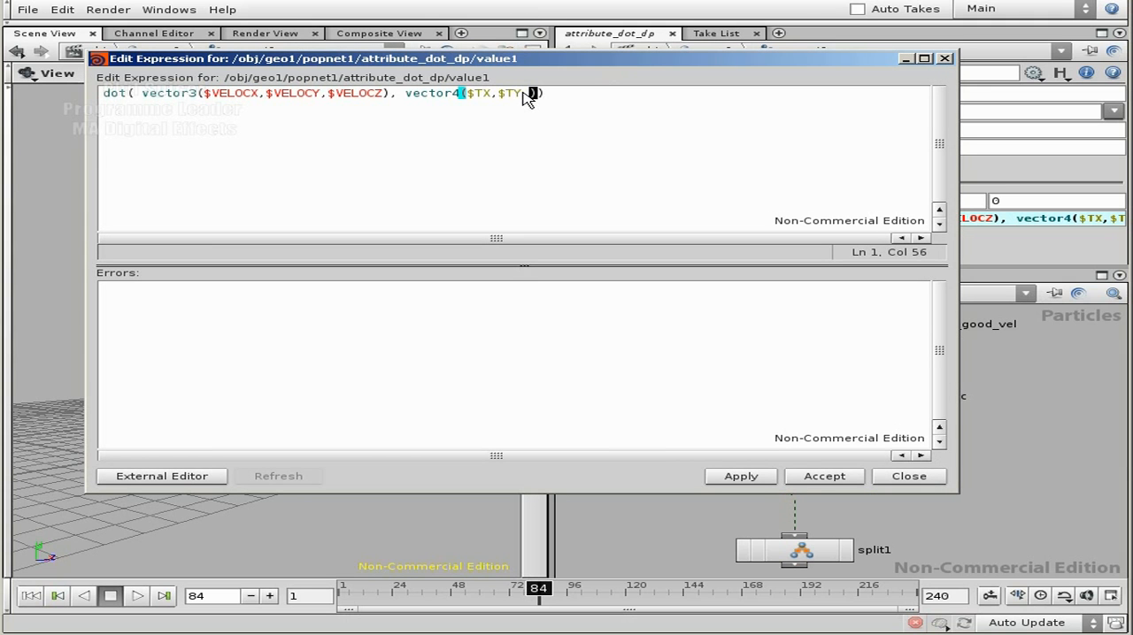
{"action": "type", "text": "$T"}
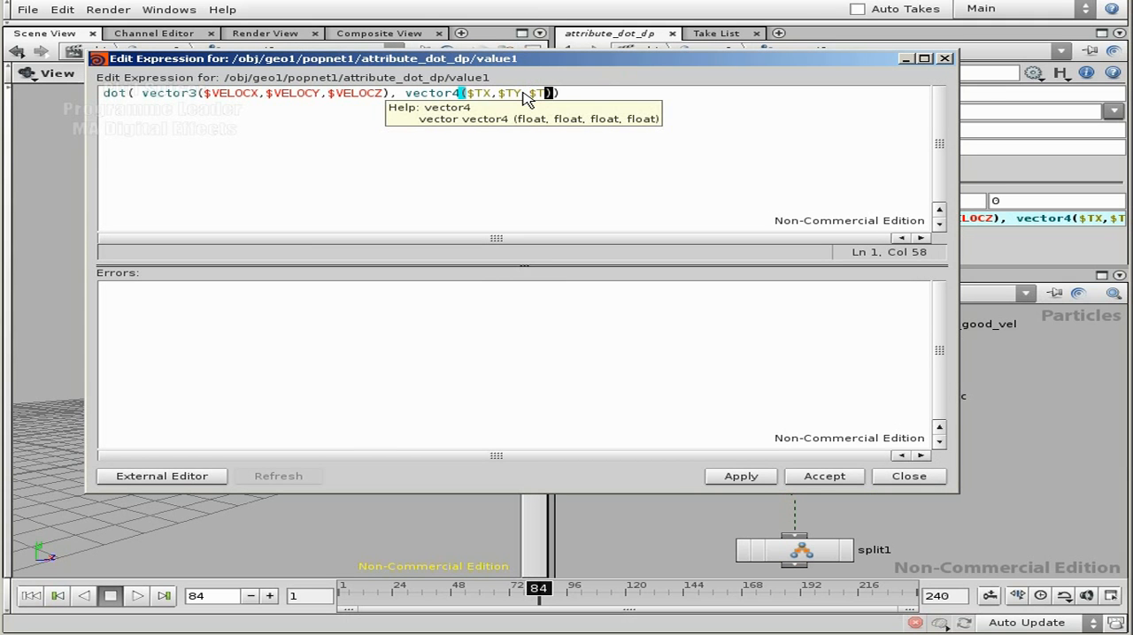
{"action": "type", "text": "Z"}
{"action": "key", "text": "End"}
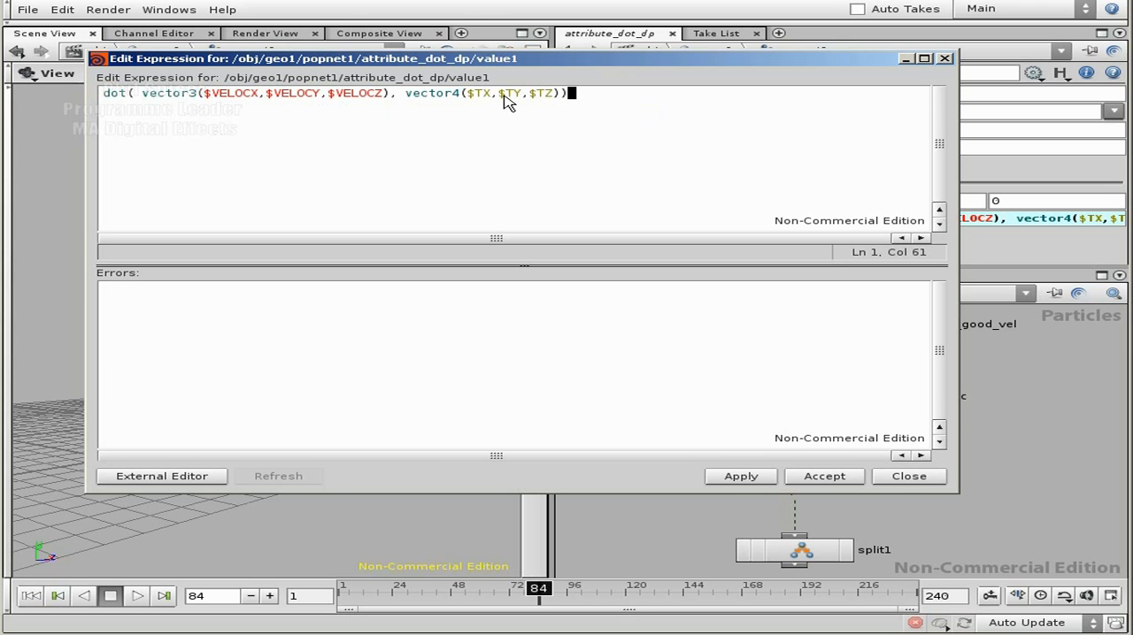
Step: Change the vector4 function around $TX,$TY,$TZ to vector3
{"action": "left_click", "coordinate": [461, 92]}
{"action": "type", "text": "3"}
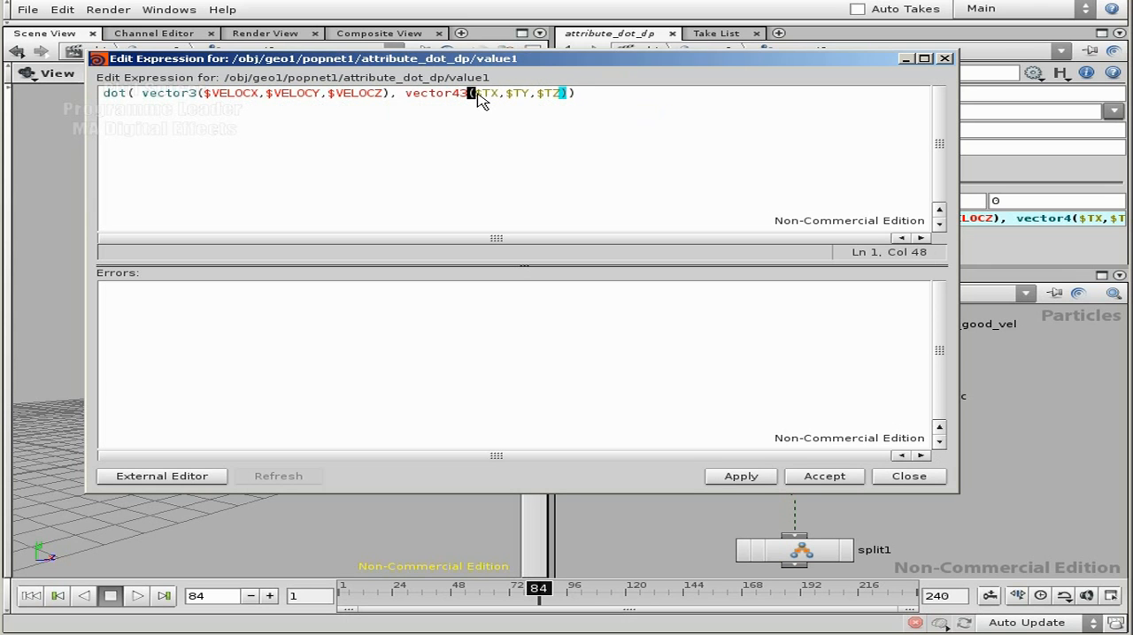
{"action": "key", "text": "BackSpace"}
{"action": "key", "text": "BackSpace"}
{"action": "type", "text": "3"}
{"action": "key", "text": "End"}
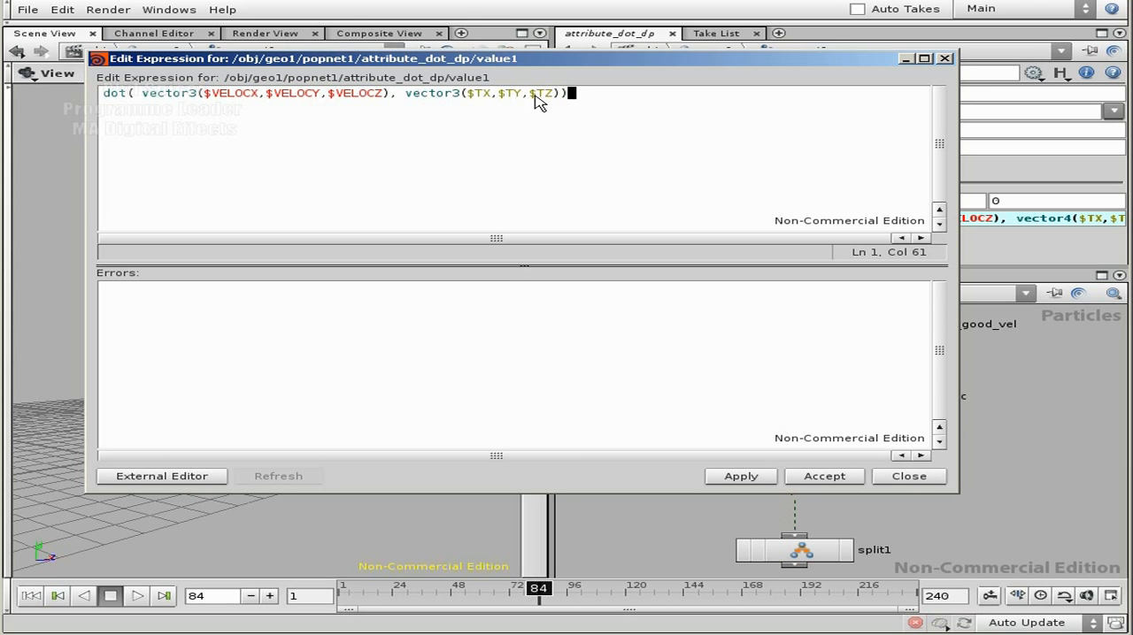
Step: Wrap the whole dot expression in an abs( ) function
{"action": "left_click", "coordinate": [210, 95]}
{"action": "left_click", "coordinate": [109, 93]}
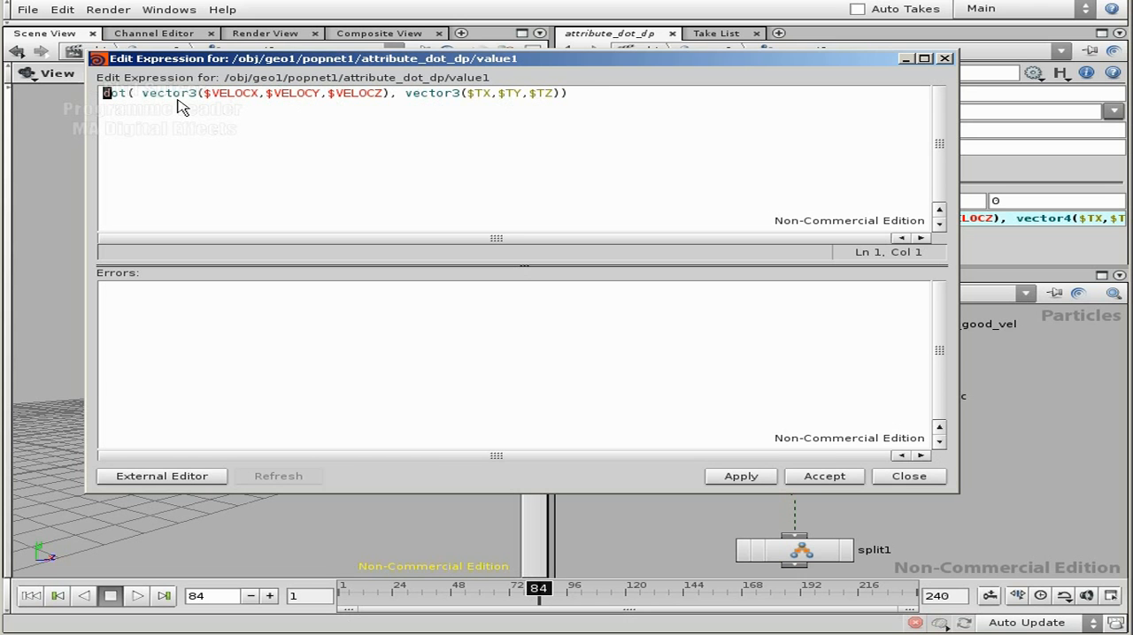
{"action": "type", "text": "abs"}
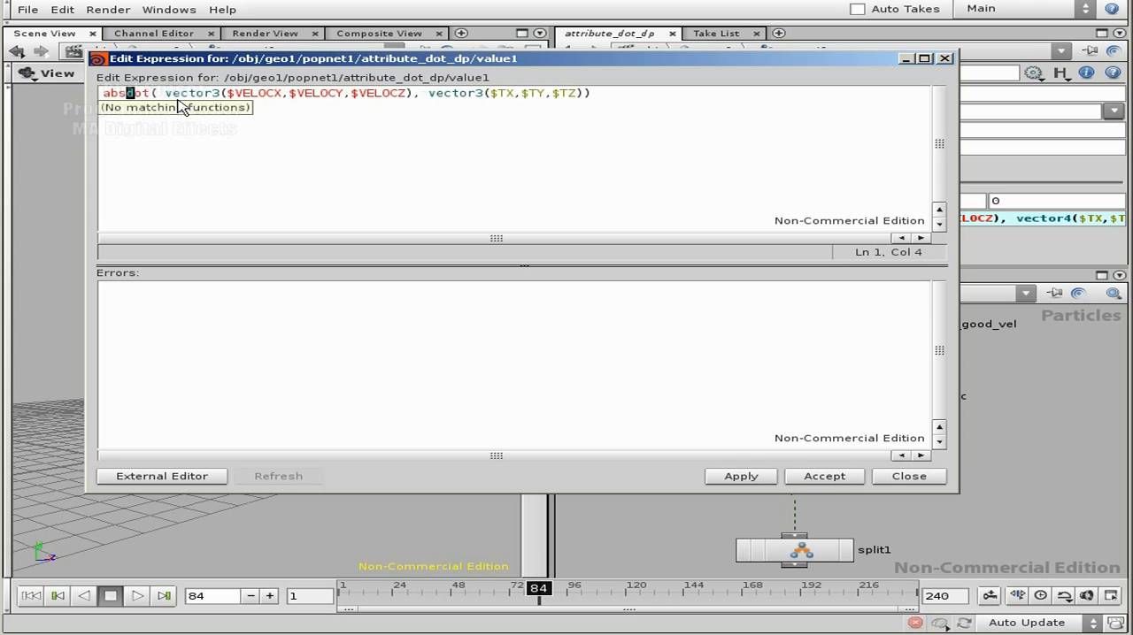
{"action": "type", "text": "("}
{"action": "key", "text": "End"}
{"action": "type", "text": ")"}
{"action": "left_click", "coordinate": [133, 93]}
{"action": "left_click_drag", "start_coordinate": [143, 96], "coordinate": [598, 95]}
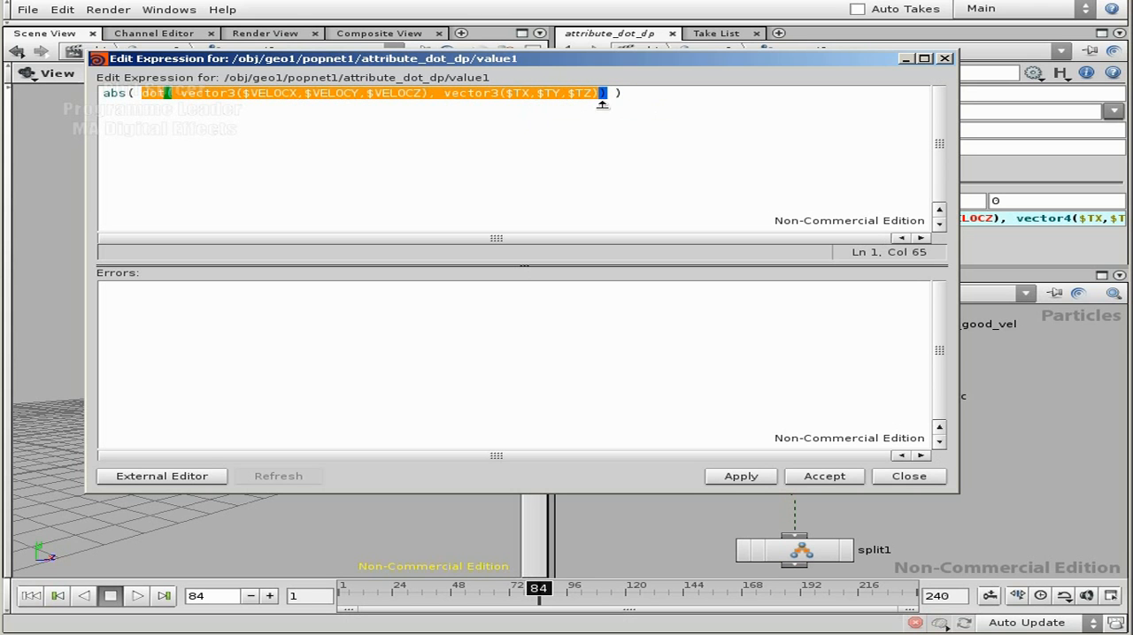
{"action": "left_click", "coordinate": [629, 88]}
{"action": "left_click_drag", "start_coordinate": [139, 94], "coordinate": [106, 94]}
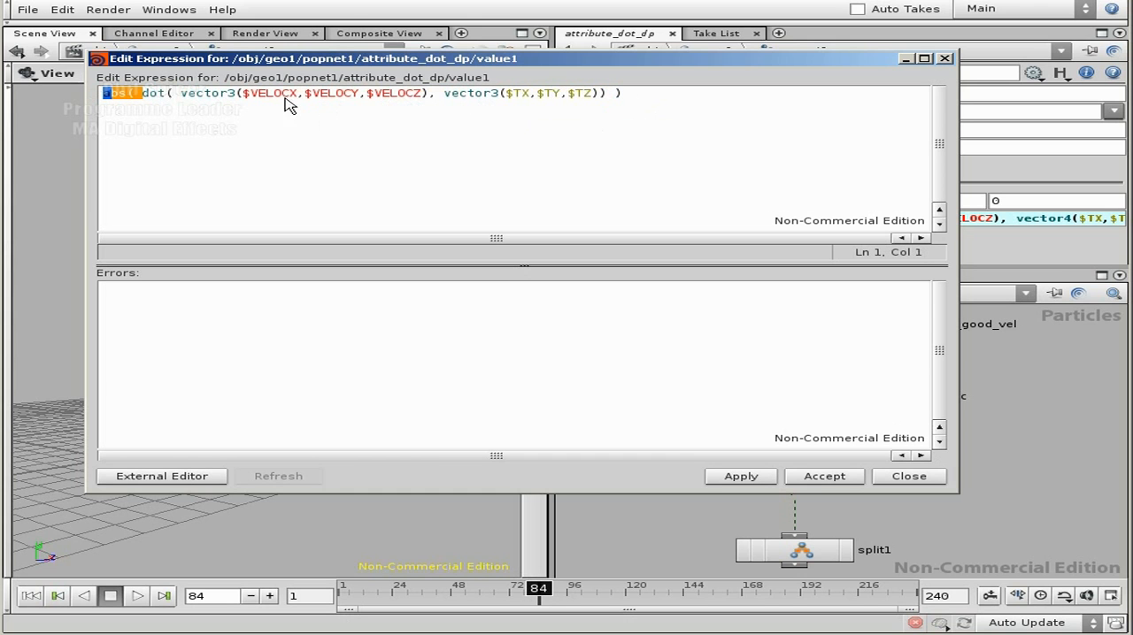
{"action": "left_click_drag", "start_coordinate": [182, 93], "coordinate": [569, 99]}
{"action": "left_click", "coordinate": [456, 94]}
{"action": "left_click", "coordinate": [598, 104]}
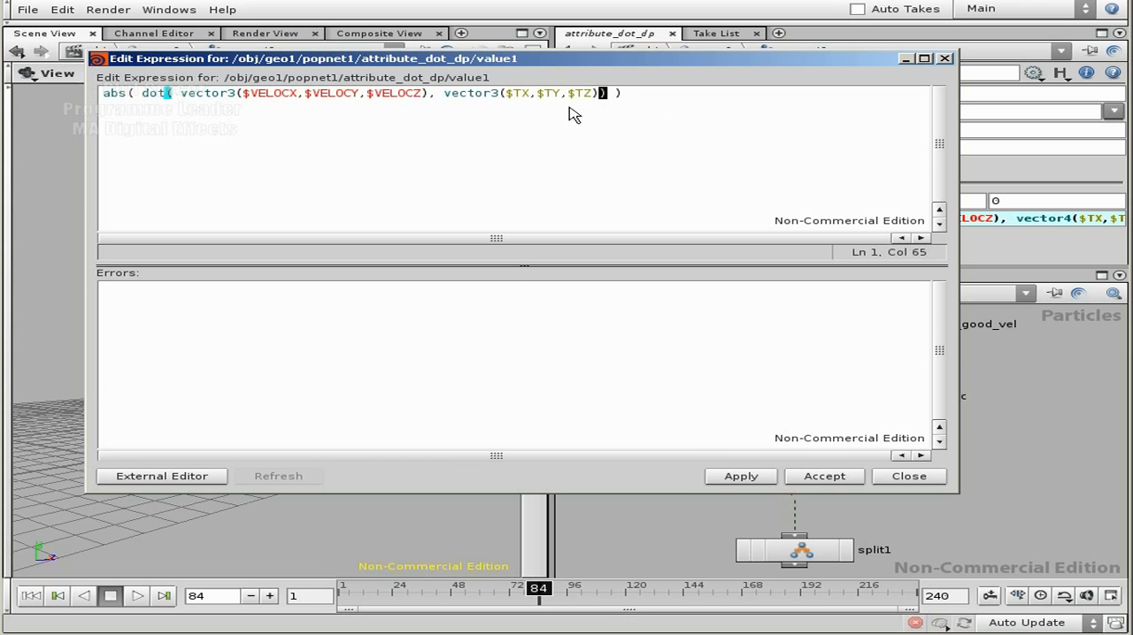
Step: Wrap the second vector, vector3($TX,$TY,$TZ), in a normalize( ) function inside the dot expression
{"action": "left_click", "coordinate": [447, 95]}
{"action": "type", "text": "norma"}
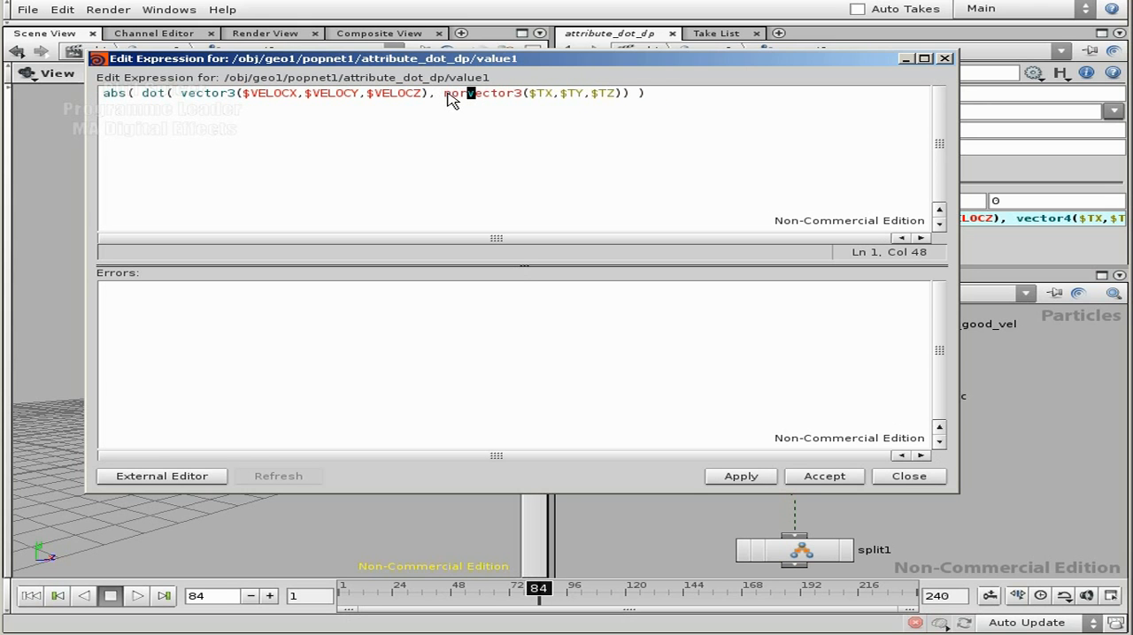
{"action": "type", "text": "lize"}
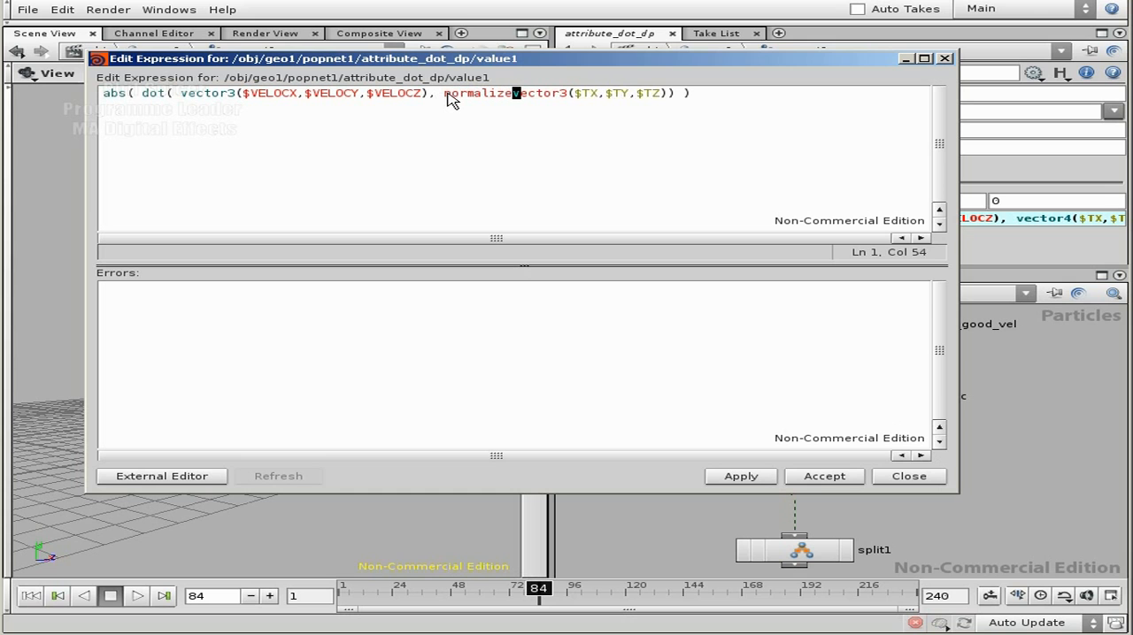
{"action": "type", "text": "("}
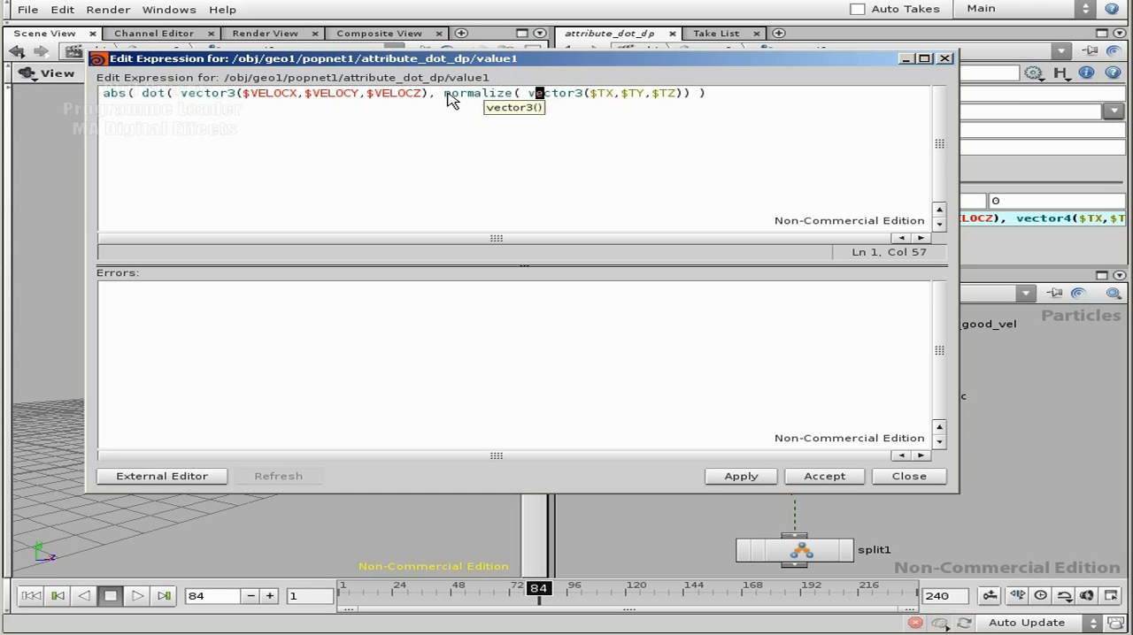
{"action": "key", "text": "Right"}
{"action": "key", "text": "Right"}
{"action": "key", "text": "Right"}
{"action": "key", "text": "Right"}
{"action": "key", "text": "Right"}
{"action": "key", "text": "Right"}
{"action": "key", "text": "Right"}
{"action": "key", "text": "Right"}
{"action": "key", "text": "Right"}
{"action": "key", "text": "Right"}
{"action": "key", "text": "Right"}
{"action": "key", "text": "Right"}
{"action": "key", "text": "Right"}
{"action": "key", "text": "Right"}
{"action": "key", "text": "Right"}
{"action": "key", "text": "Right"}
{"action": "key", "text": "Right"}
{"action": "key", "text": "Right"}
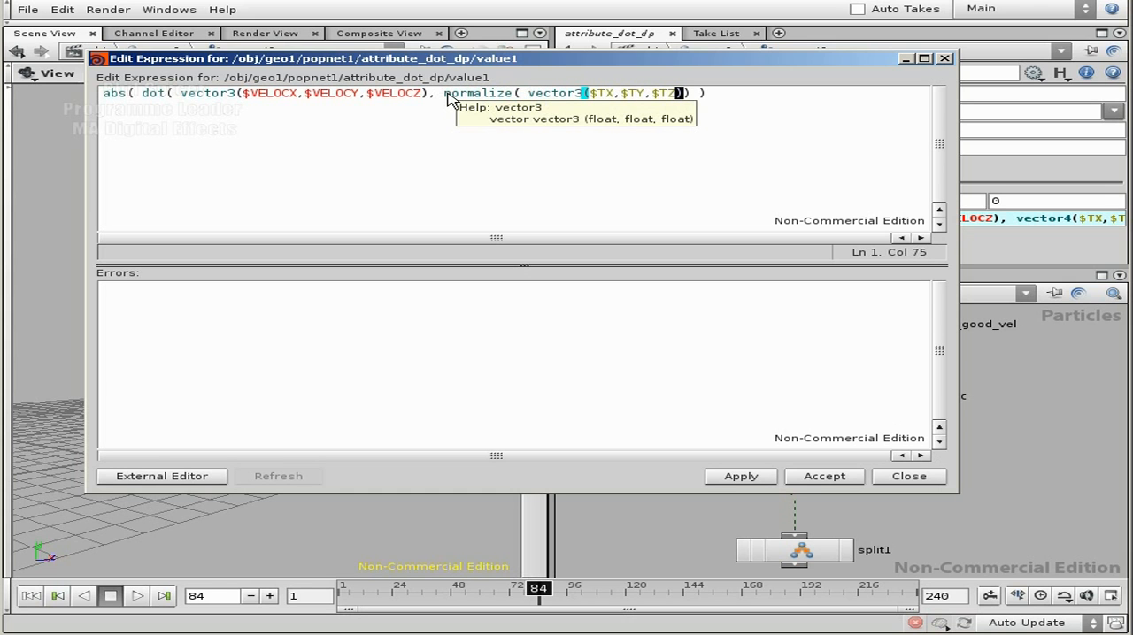
{"action": "type", "text": ")"}
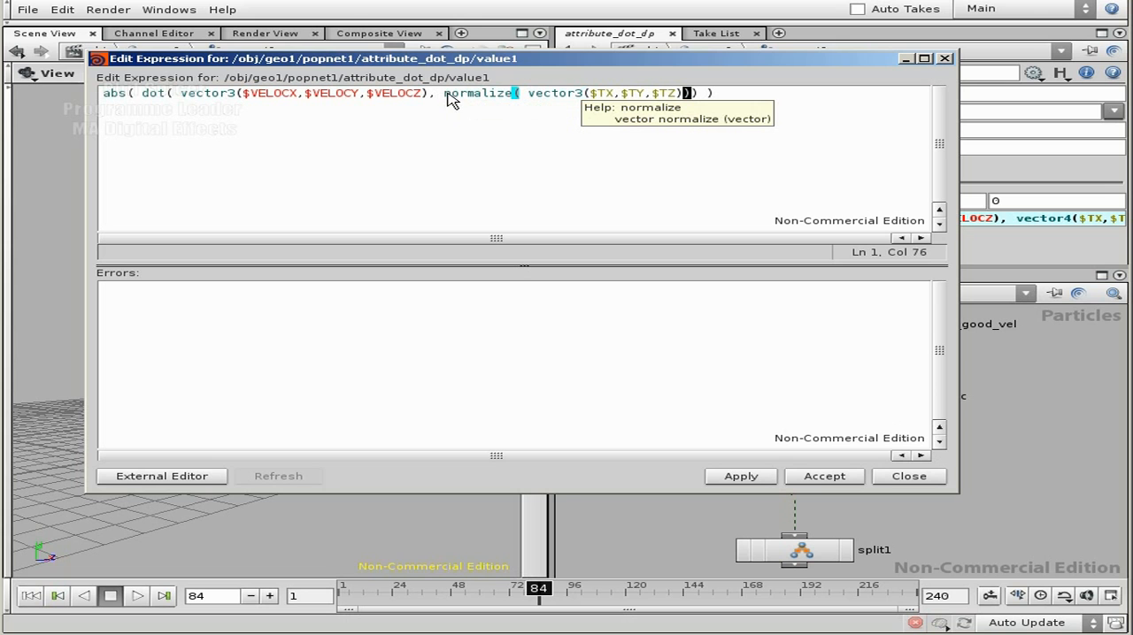
Step: Look over the abs and dot parts of the expression, then apply and accept it as dp's first value component
{"action": "left_click", "coordinate": [750, 89]}
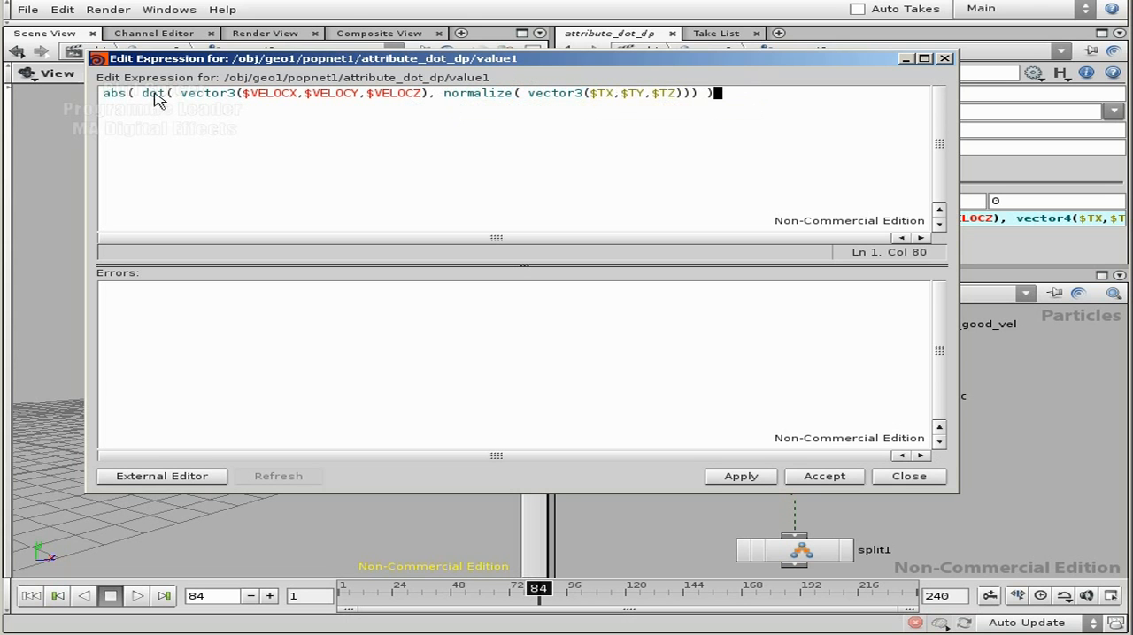
{"action": "left_click_drag", "start_coordinate": [180, 94], "coordinate": [691, 94]}
{"action": "left_click_drag", "start_coordinate": [142, 93], "coordinate": [683, 101]}
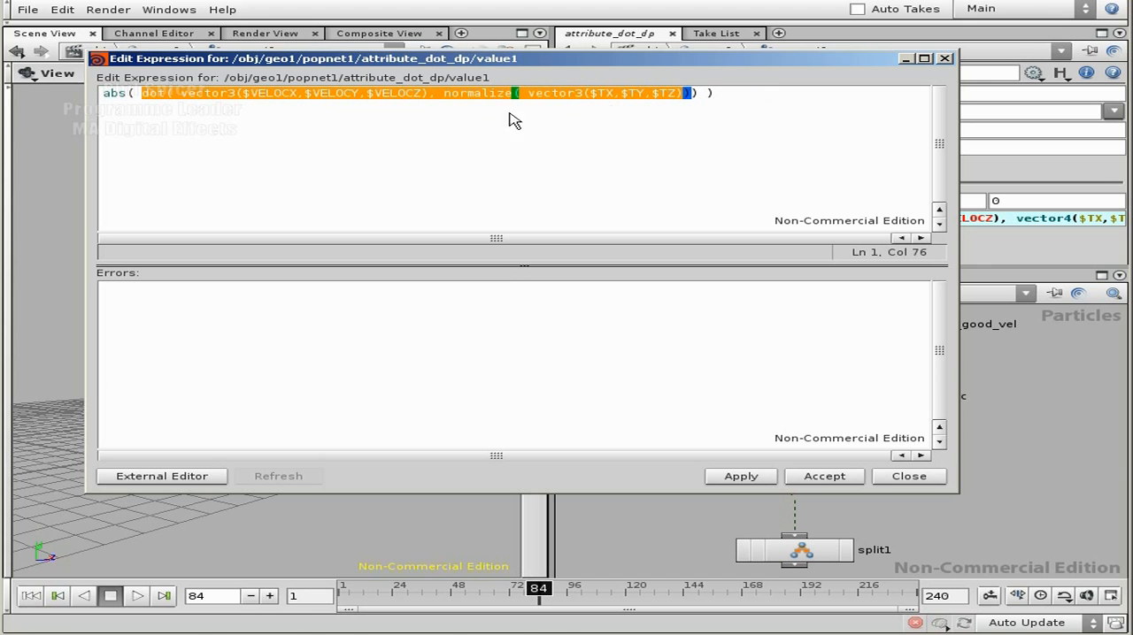
{"action": "left_click", "coordinate": [181, 97]}
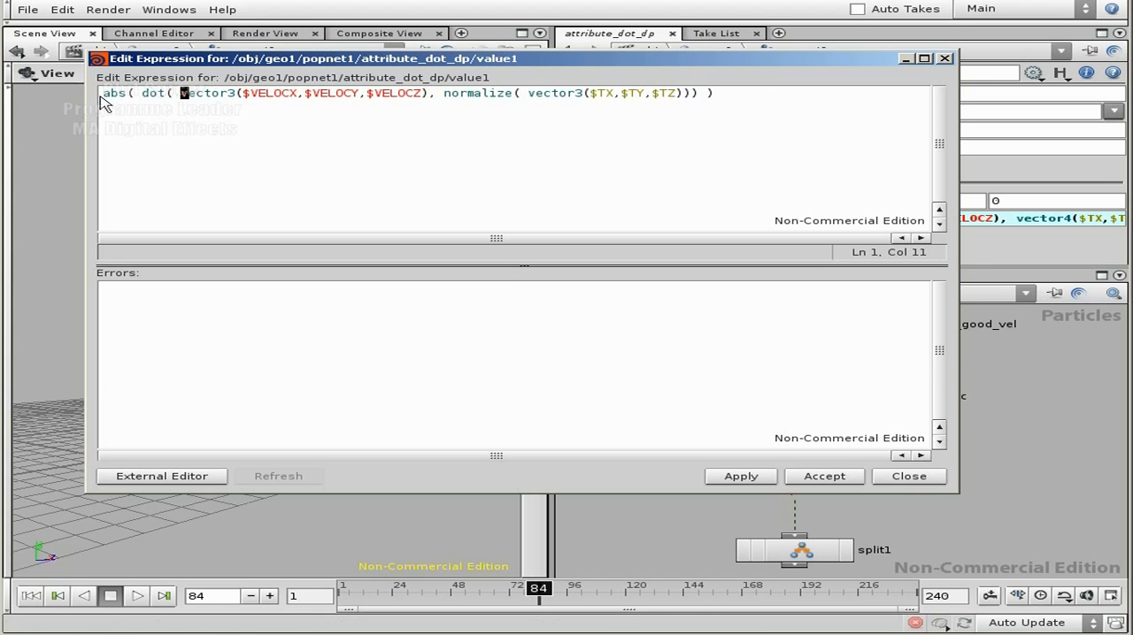
{"action": "left_click_drag", "start_coordinate": [100, 96], "coordinate": [140, 93]}
{"action": "left_click", "coordinate": [177, 100]}
{"action": "left_click", "coordinate": [752, 478]}
{"action": "left_click", "coordinate": [823, 478]}
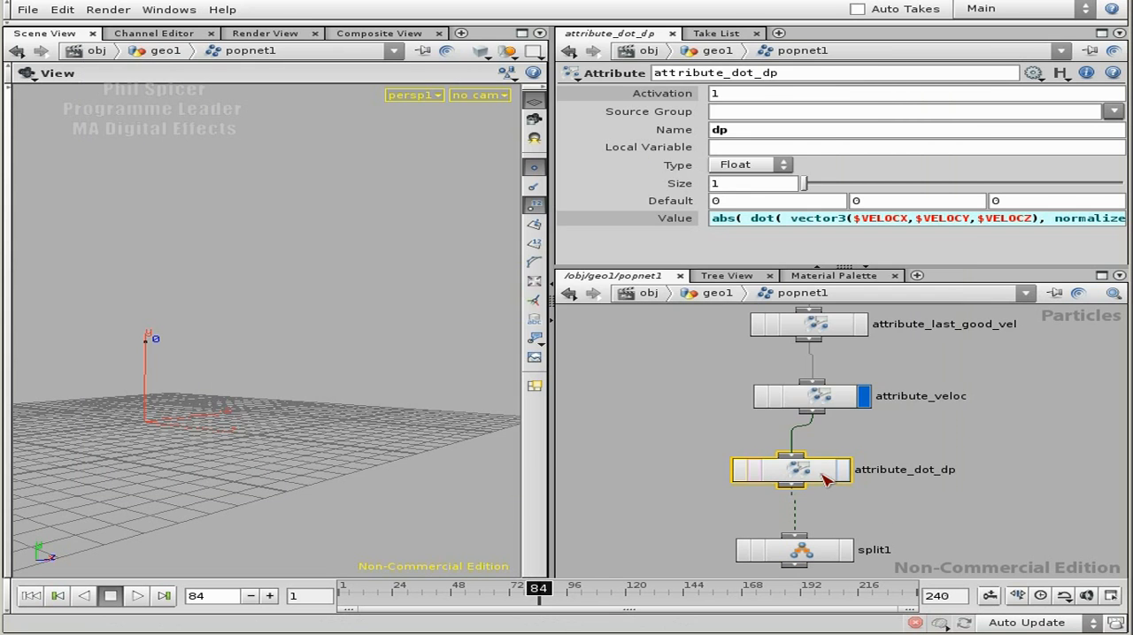
Step: Move the display flag to attribute_dot_dp, replay the simulation from the first frame and stop it partway
{"action": "right_click", "coordinate": [812, 474]}
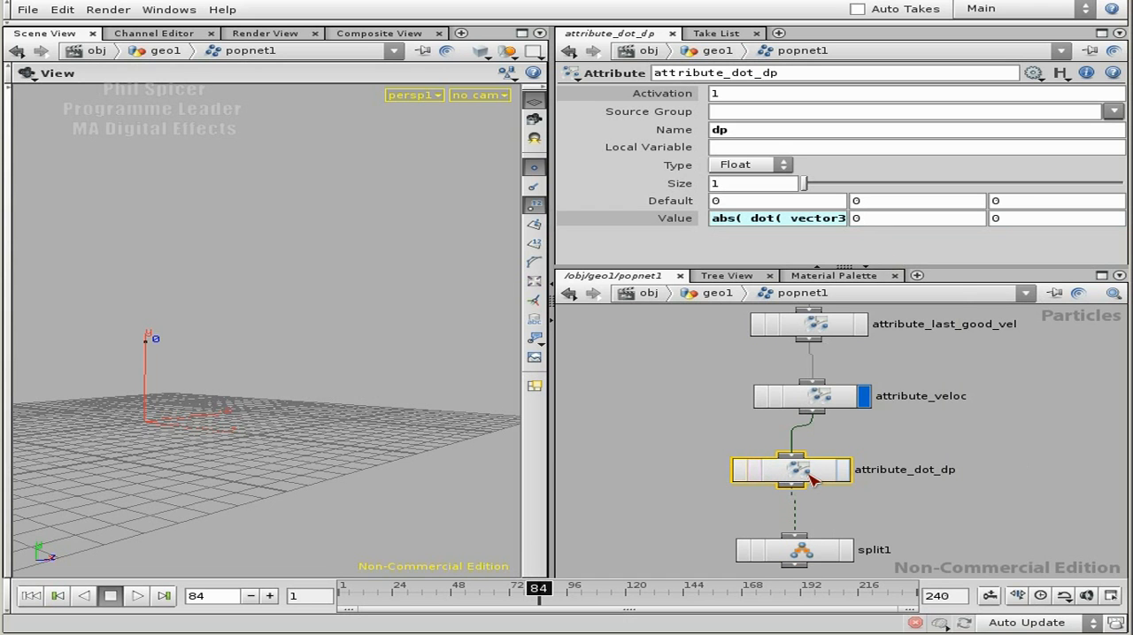
{"action": "right_click", "coordinate": [811, 475]}
{"action": "left_click", "coordinate": [772, 223]}
{"action": "left_click", "coordinate": [795, 220]}
{"action": "left_click", "coordinate": [843, 470]}
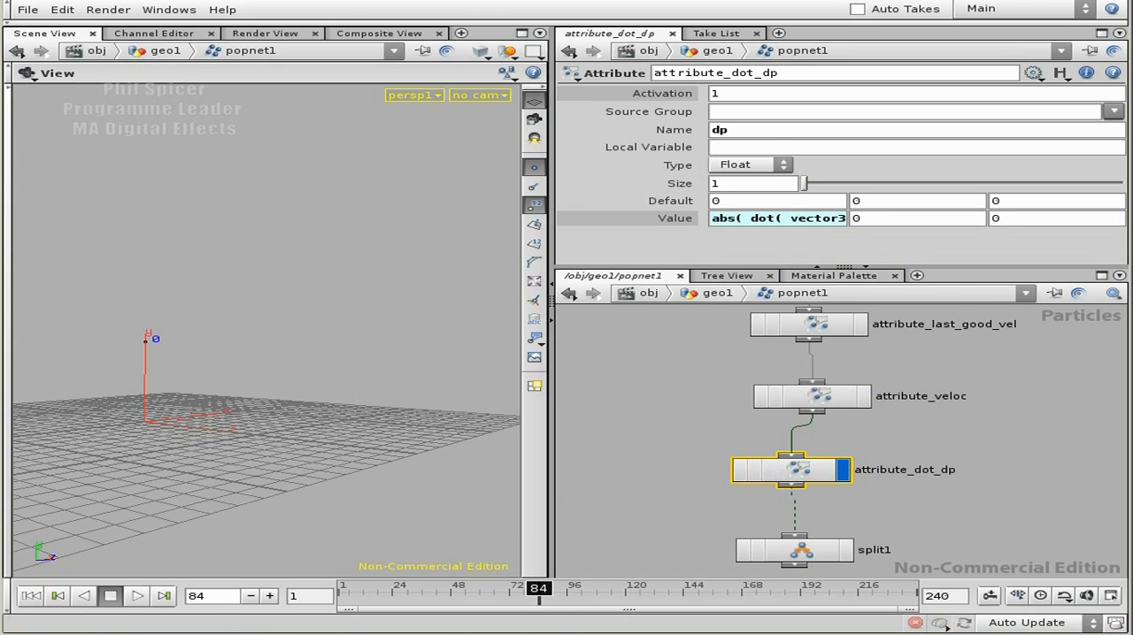
{"action": "left_click", "coordinate": [31, 595]}
{"action": "left_click", "coordinate": [137, 596]}
{"action": "left_click", "coordinate": [111, 596]}
Step: Open the geometry spreadsheet for attribute_dot_dp, show the dp column and move the spreadsheet clear of the node network
{"action": "right_click", "coordinate": [797, 476]}
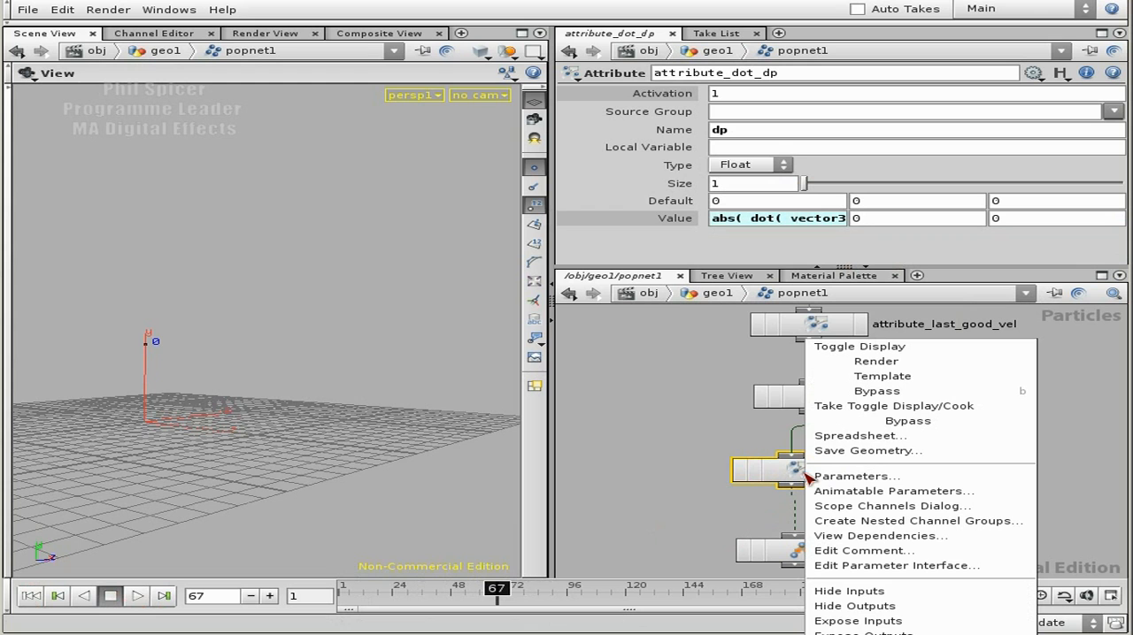
{"action": "left_click", "coordinate": [860, 436]}
{"action": "left_click_drag", "start_coordinate": [217, 467], "coordinate": [809, 460]}
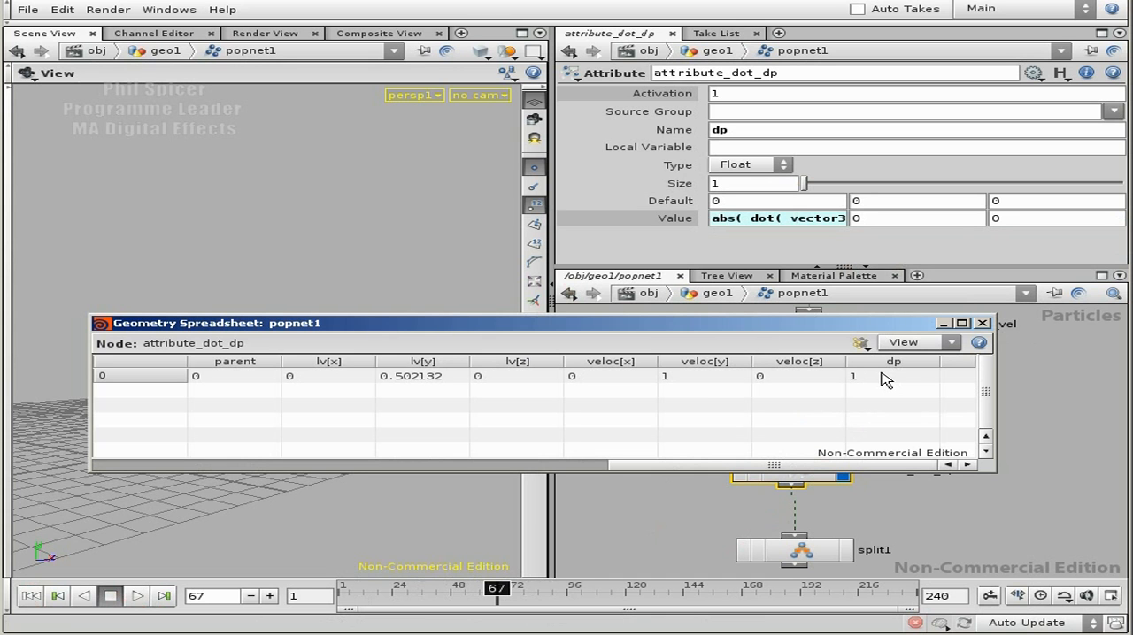
{"action": "left_click_drag", "start_coordinate": [759, 331], "coordinate": [696, 74]}
Step: Turn off the bypass on the force1 node and rewind the simulation to the first frame
{"action": "middle_click_drag", "start_coordinate": [945, 397], "coordinate": [916, 577]}
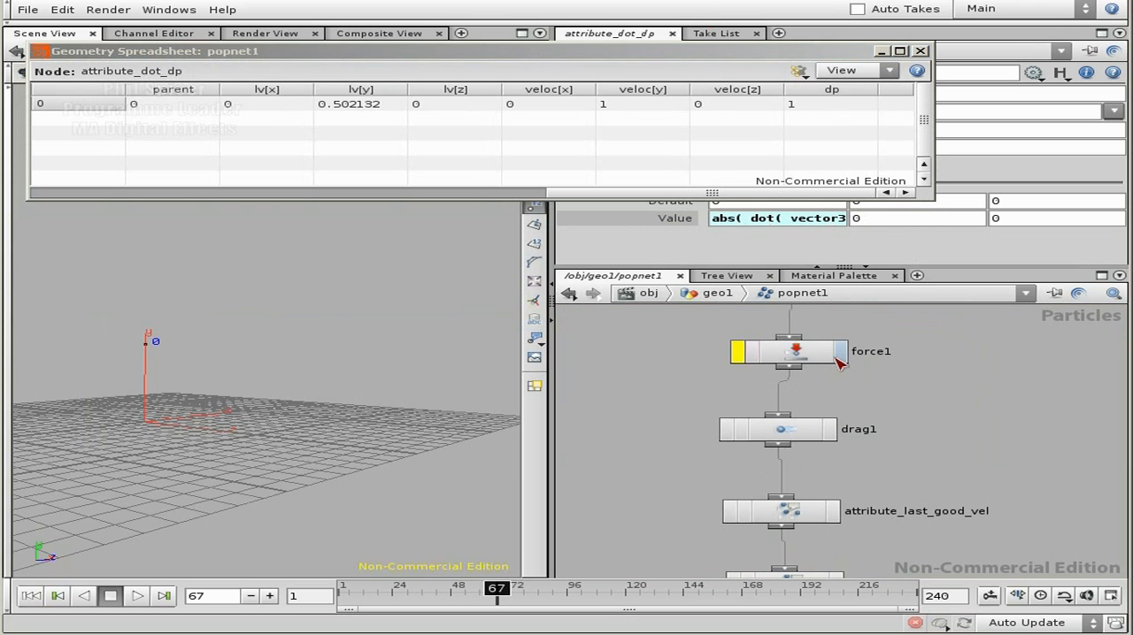
{"action": "left_click", "coordinate": [749, 354]}
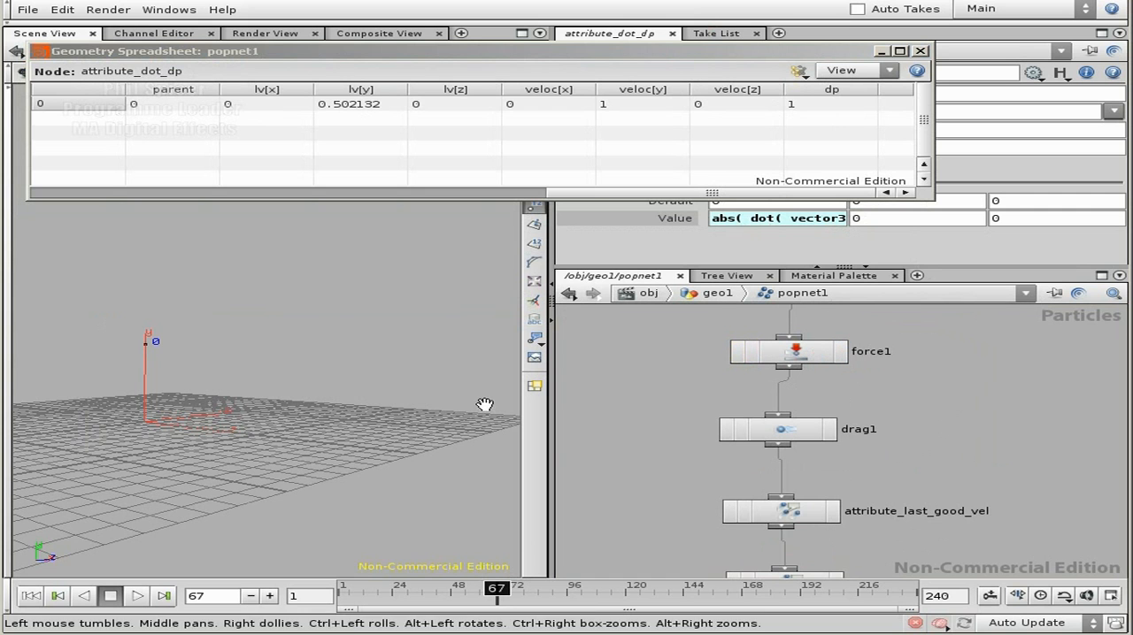
{"action": "left_click", "coordinate": [31, 595]}
Step: Advance the simulation frame by frame to frame 21, examining the lv, veloc and dp values in the spreadsheet
{"action": "left_click", "coordinate": [269, 596]}
{"action": "left_click", "coordinate": [269, 596]}
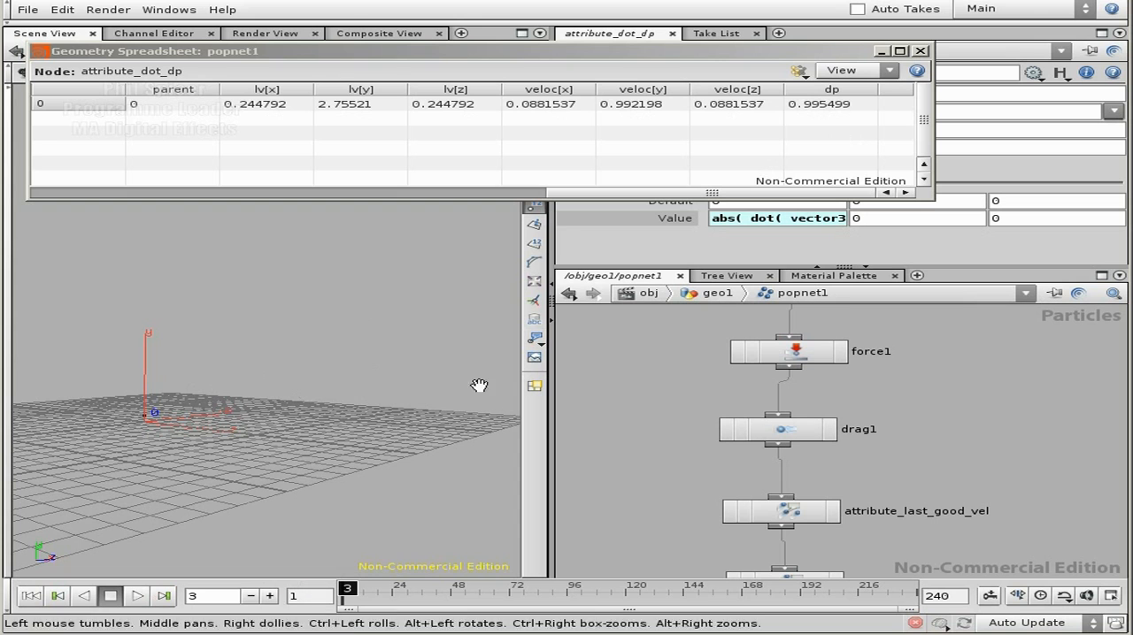
{"action": "left_click", "coordinate": [271, 596]}
{"action": "left_click", "coordinate": [271, 596]}
{"action": "left_click", "coordinate": [270, 596]}
{"action": "left_click", "coordinate": [271, 596]}
{"action": "left_click", "coordinate": [271, 597]}
{"action": "left_click", "coordinate": [271, 596]}
{"action": "left_click", "coordinate": [271, 596]}
{"action": "left_click", "coordinate": [271, 597]}
{"action": "left_click", "coordinate": [271, 596]}
{"action": "left_click", "coordinate": [270, 597]}
{"action": "left_click", "coordinate": [271, 597]}
{"action": "left_click", "coordinate": [271, 597]}
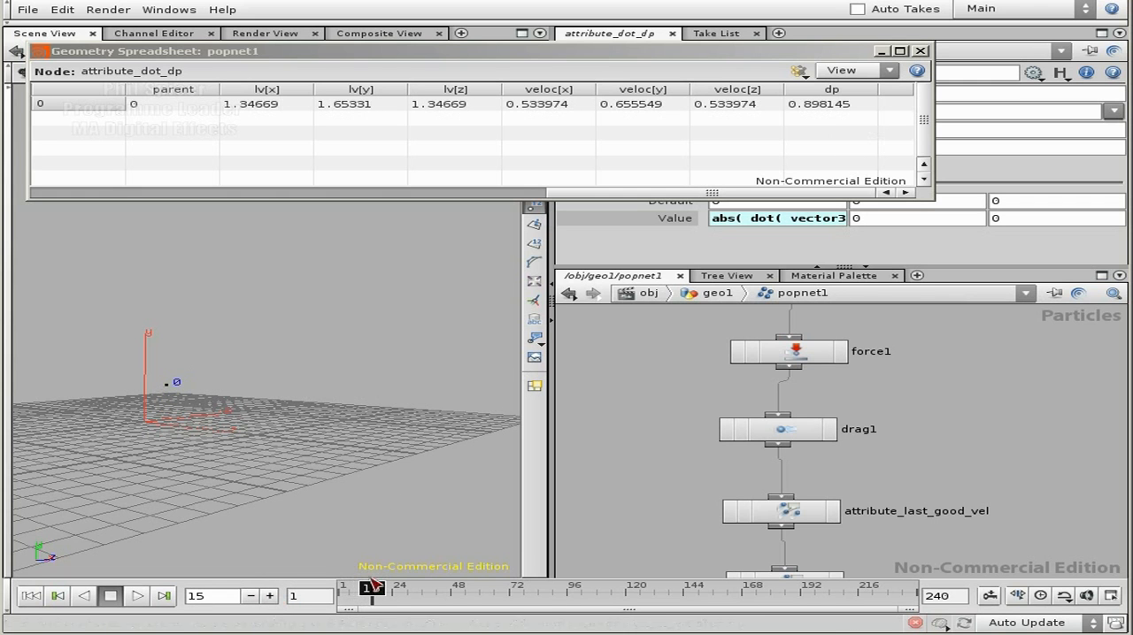
{"action": "left_click", "coordinate": [271, 596]}
{"action": "left_click", "coordinate": [271, 596]}
{"action": "left_click", "coordinate": [271, 597]}
{"action": "left_click", "coordinate": [271, 596]}
{"action": "left_click", "coordinate": [271, 597]}
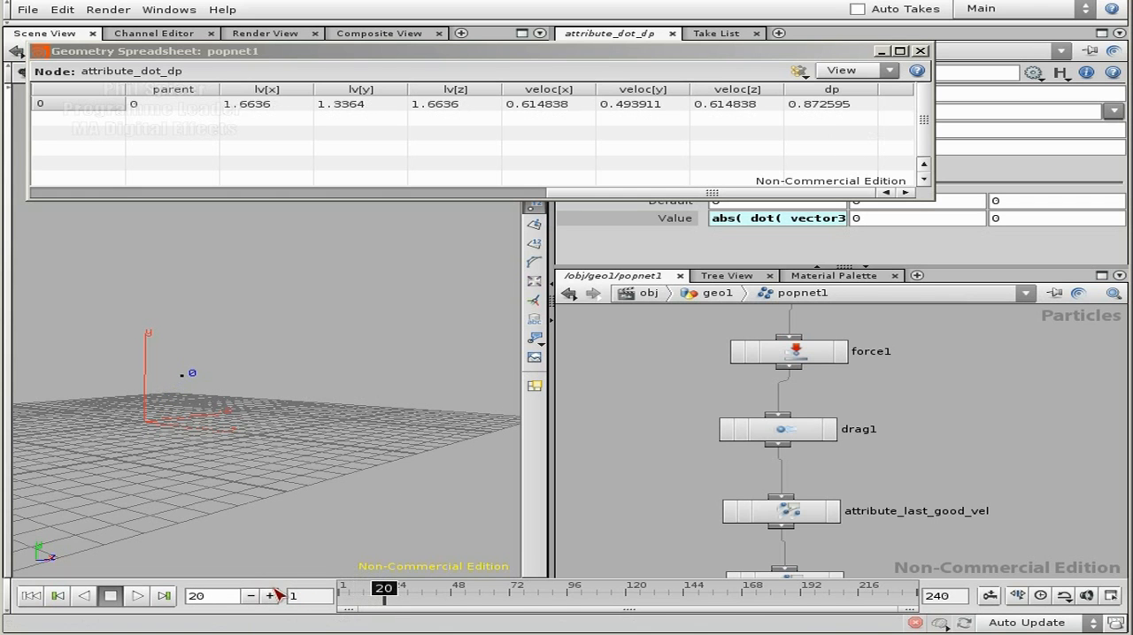
{"action": "left_click", "coordinate": [271, 597]}
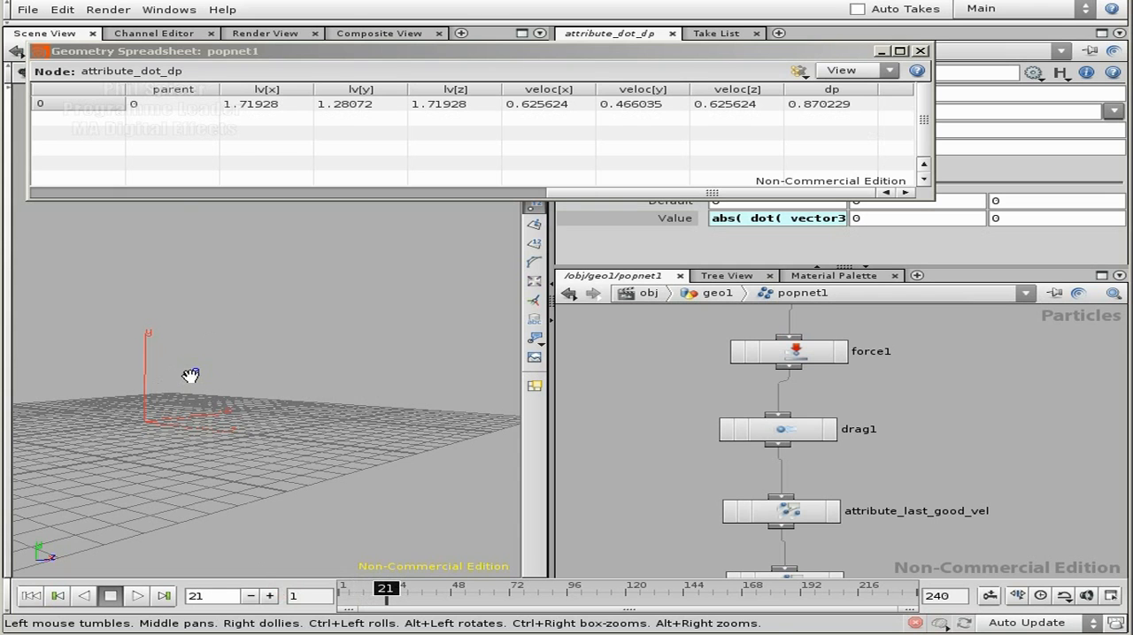
Step: Advance the simulation to frame 34, examining the lv, veloc and dp values, and rewind it to the first frame
{"action": "left_click", "coordinate": [270, 595]}
{"action": "left_click", "coordinate": [270, 595]}
{"action": "left_click", "coordinate": [270, 595]}
{"action": "left_click", "coordinate": [270, 596]}
{"action": "left_click", "coordinate": [270, 595]}
{"action": "left_click", "coordinate": [269, 596]}
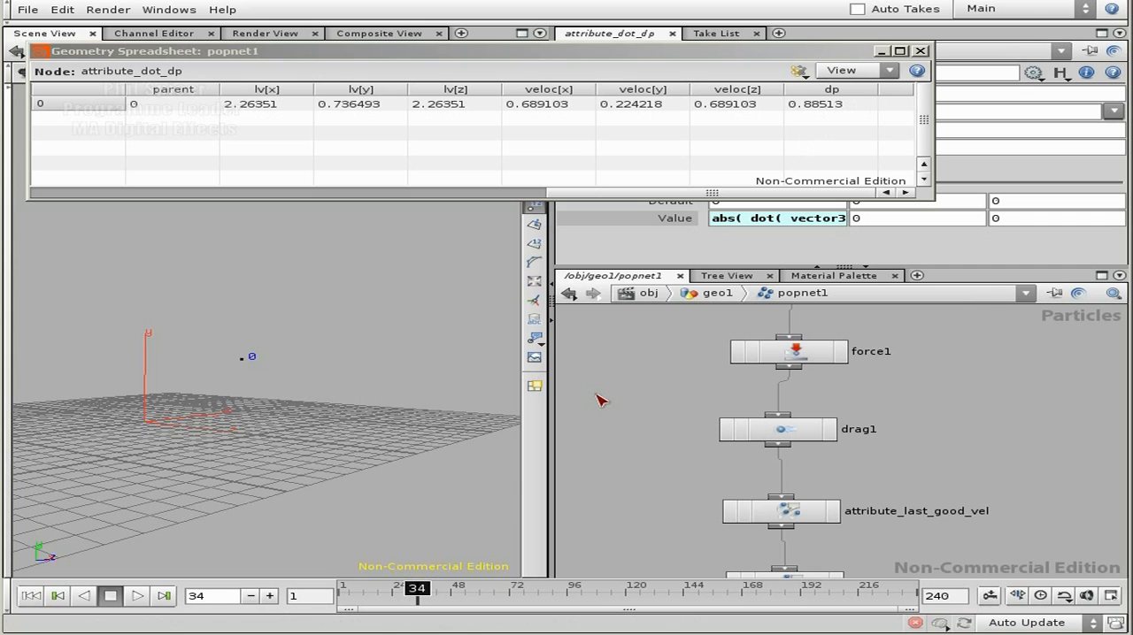
{"action": "middle_click_drag", "start_coordinate": [955, 492], "coordinate": [925, 371]}
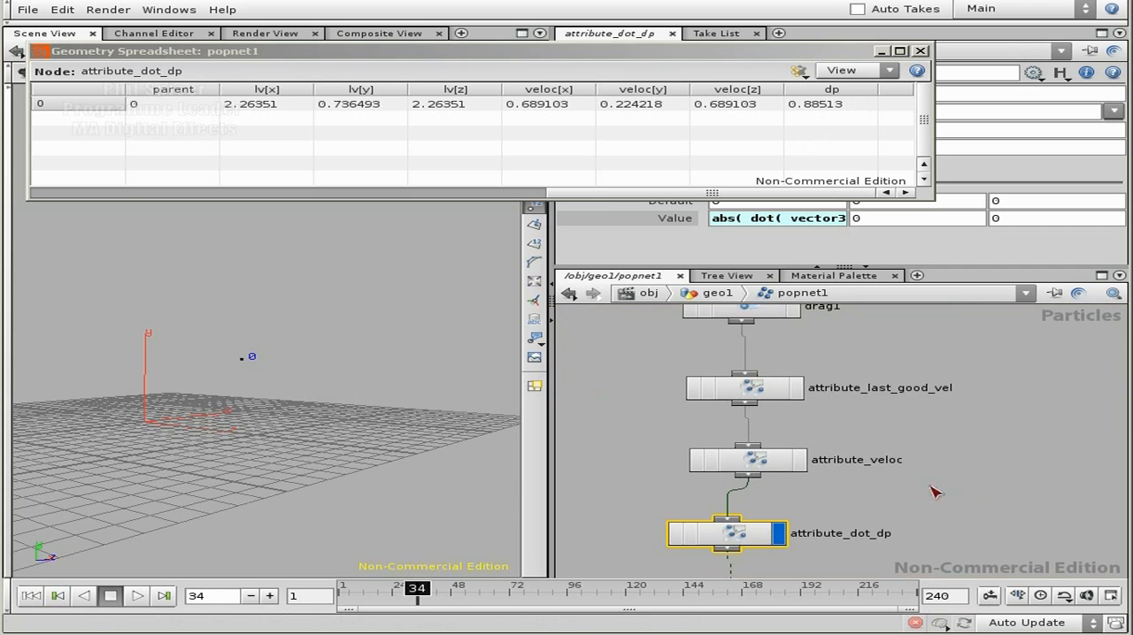
{"action": "middle_click_drag", "start_coordinate": [919, 496], "coordinate": [909, 414]}
{"action": "left_click_drag", "start_coordinate": [754, 441], "coordinate": [757, 548]}
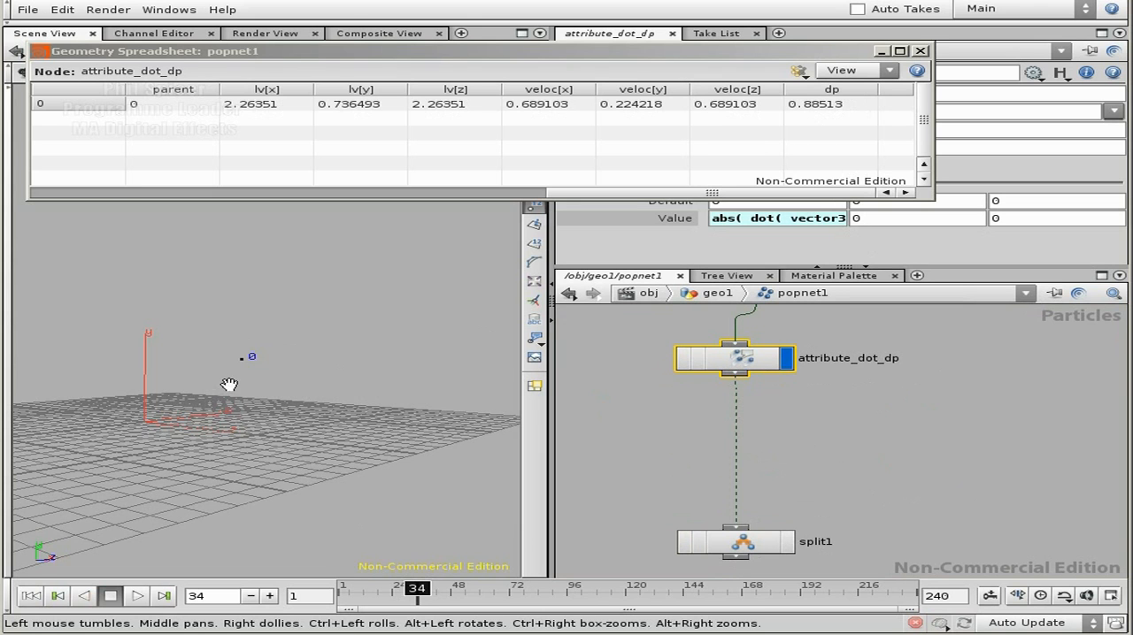
{"action": "left_click", "coordinate": [57, 595]}
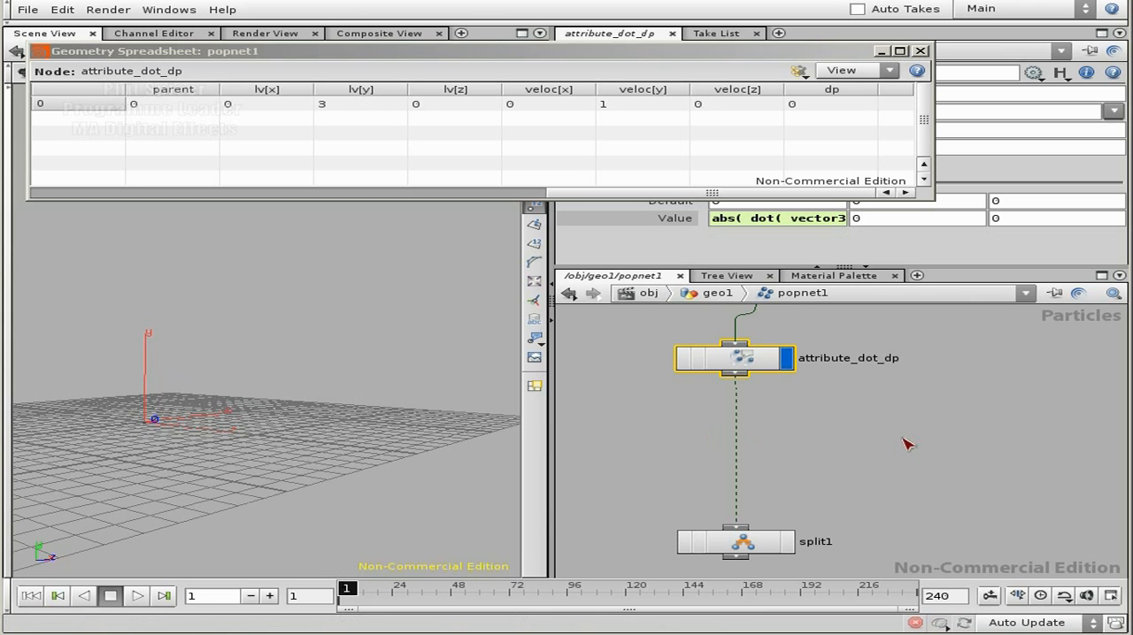
Step: Go up to the geo1 network, place an Add node above popnet1 and close the geometry spreadsheet
{"action": "middle_click_drag", "start_coordinate": [901, 438], "coordinate": [904, 449]}
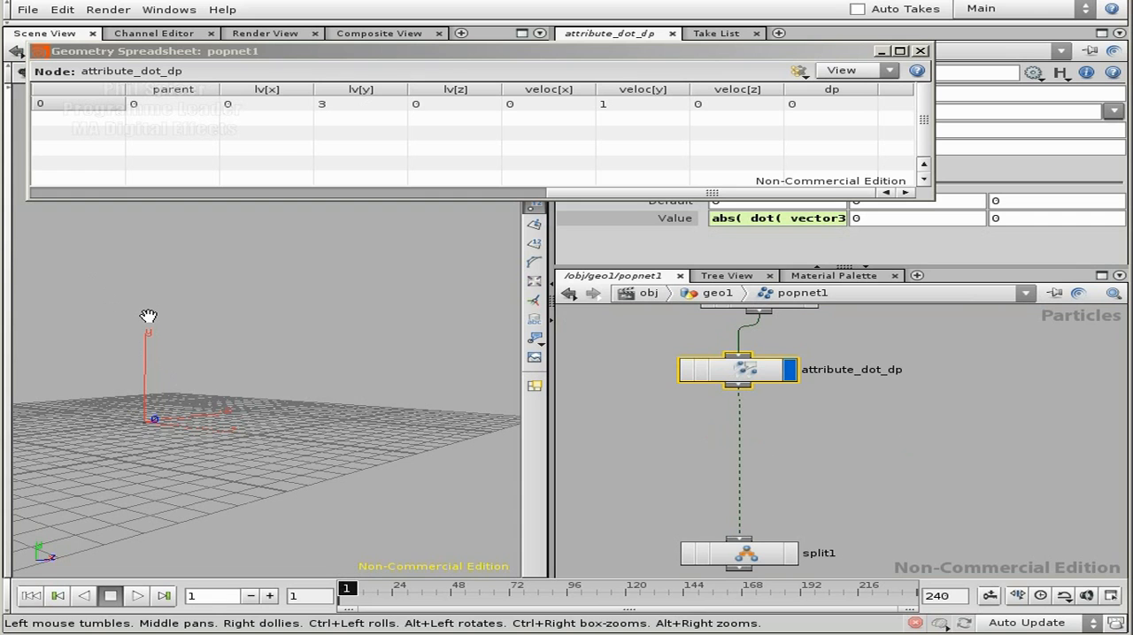
{"action": "middle_click_drag", "start_coordinate": [811, 433], "coordinate": [821, 454]}
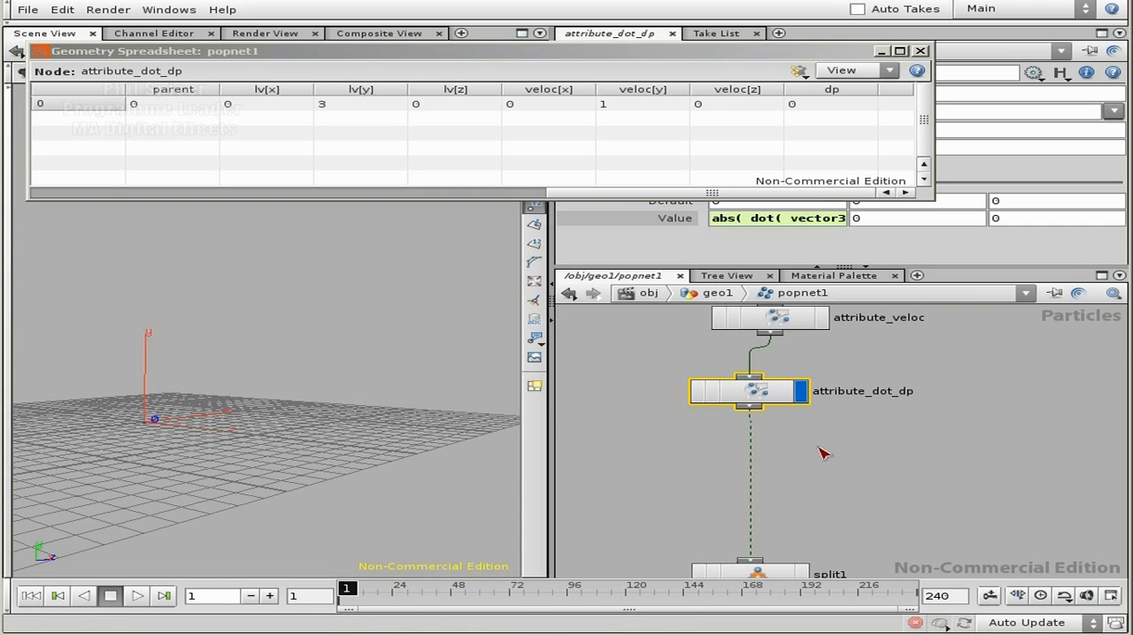
{"action": "key", "text": "u"}
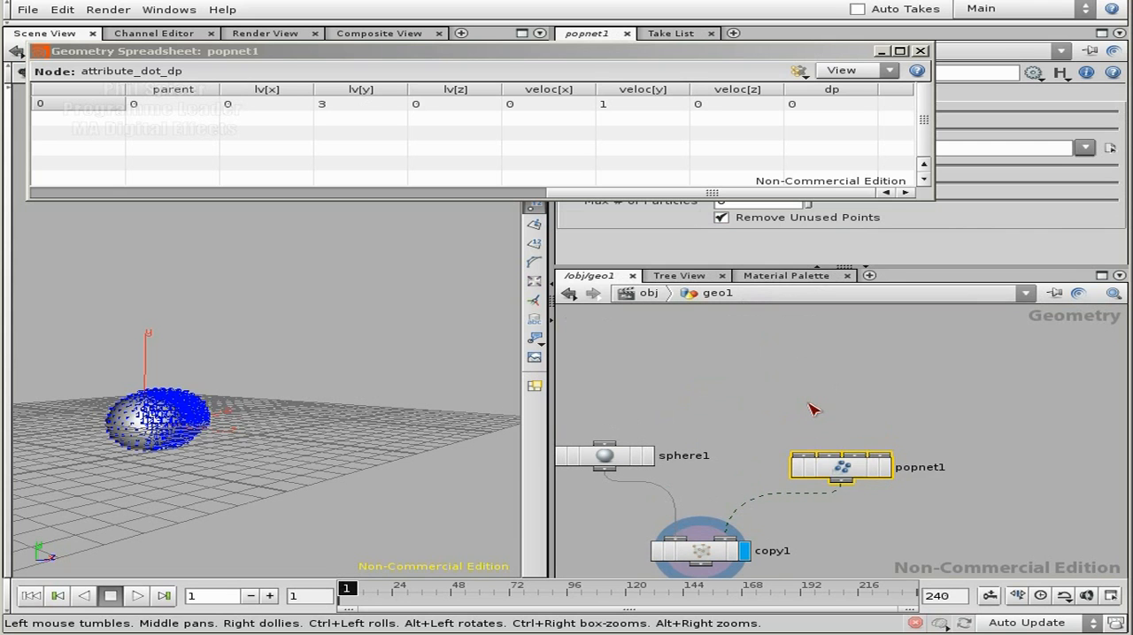
{"action": "key", "text": "Tab"}
{"action": "type", "text": "add"}
{"action": "key", "text": "Return"}
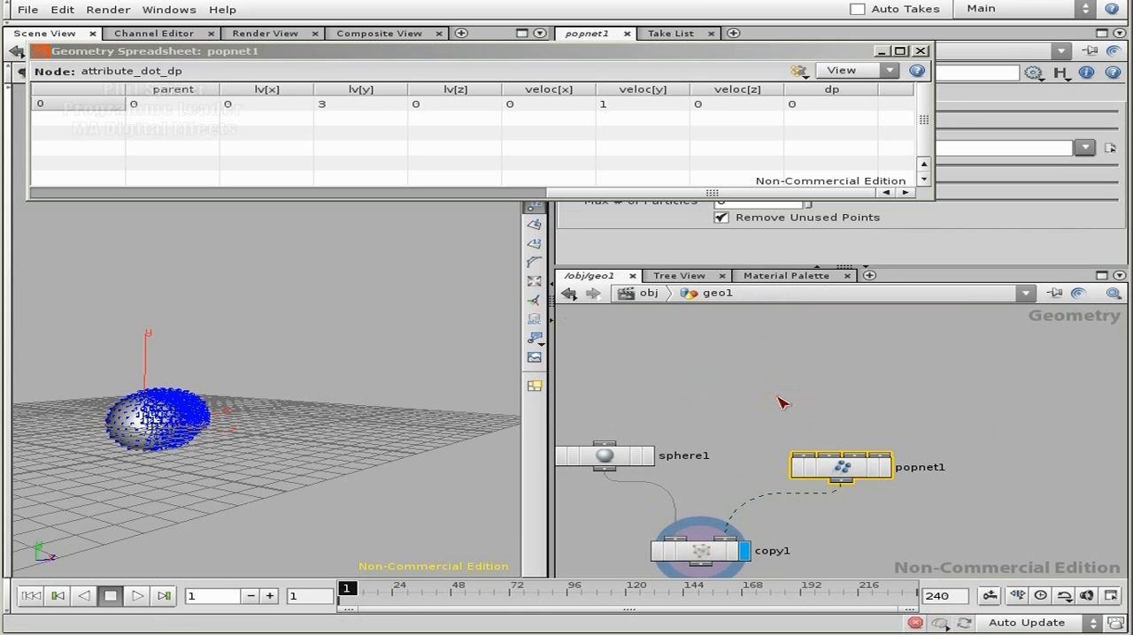
{"action": "left_click", "coordinate": [778, 402]}
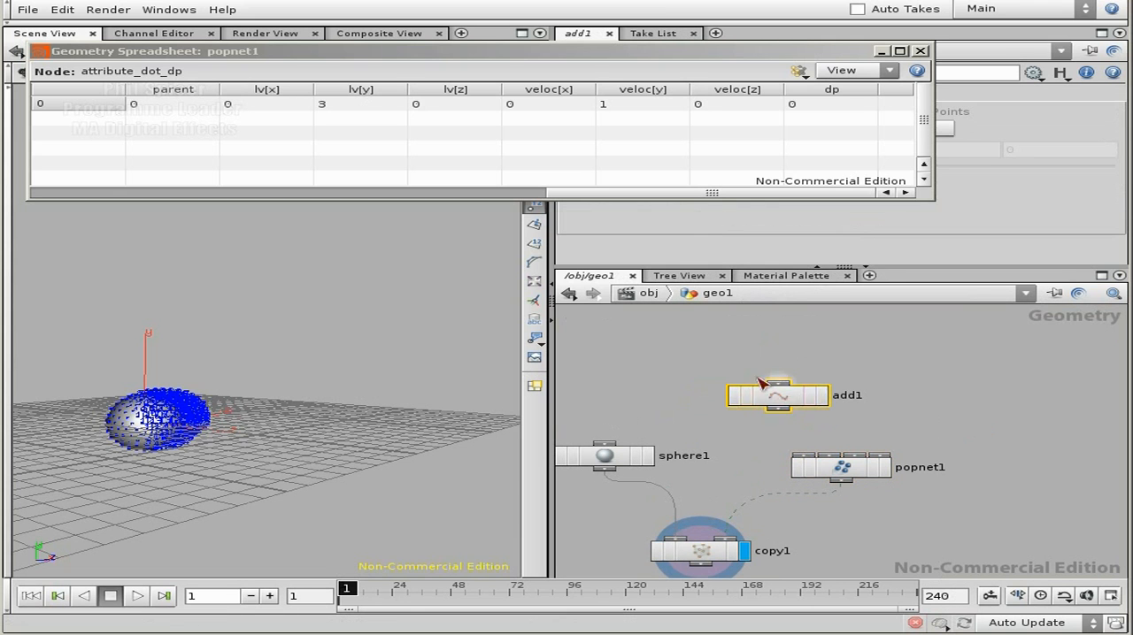
{"action": "left_click", "coordinate": [919, 51]}
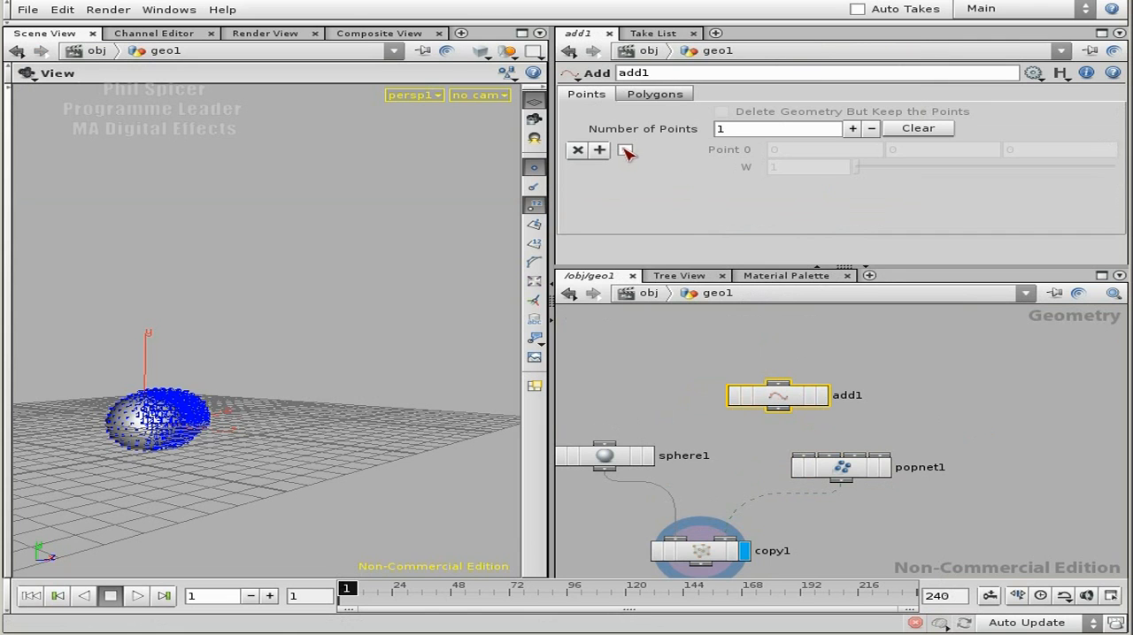
Step: Enable point 0 on the Add node and set the display flag on that node
{"action": "left_click", "coordinate": [624, 150]}
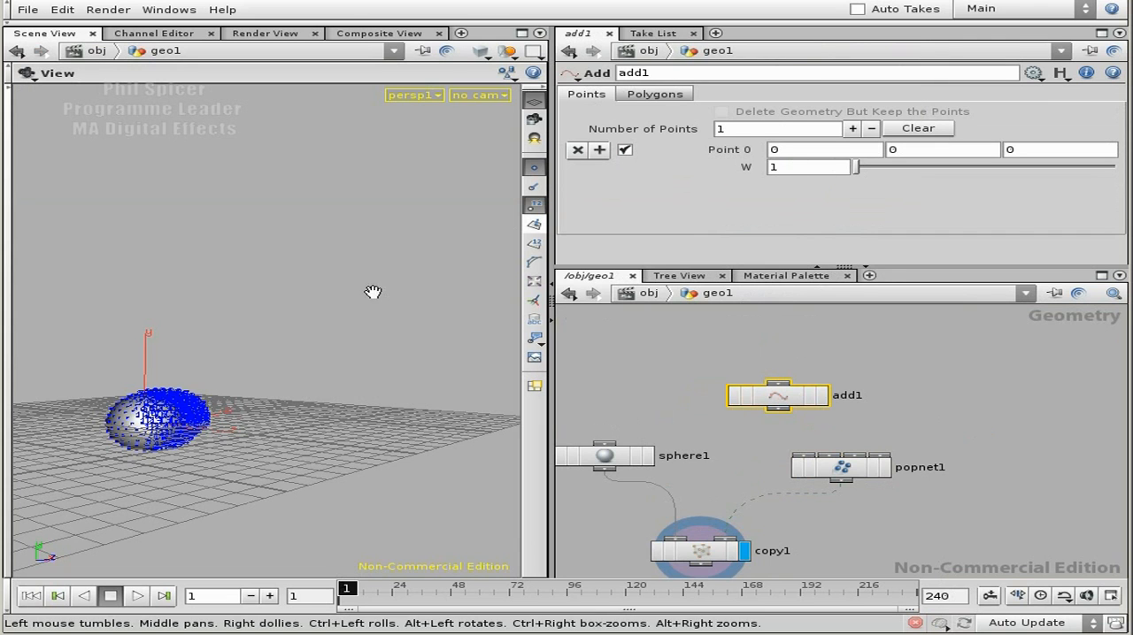
{"action": "left_click", "coordinate": [822, 396]}
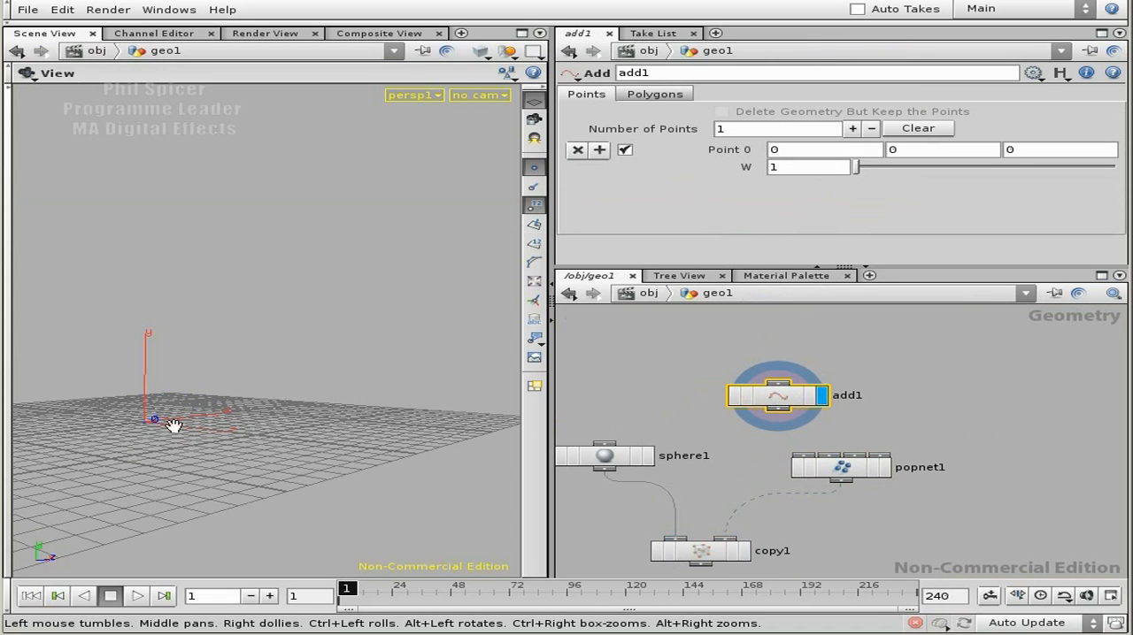
{"action": "left_click_drag", "start_coordinate": [155, 425], "coordinate": [177, 438]}
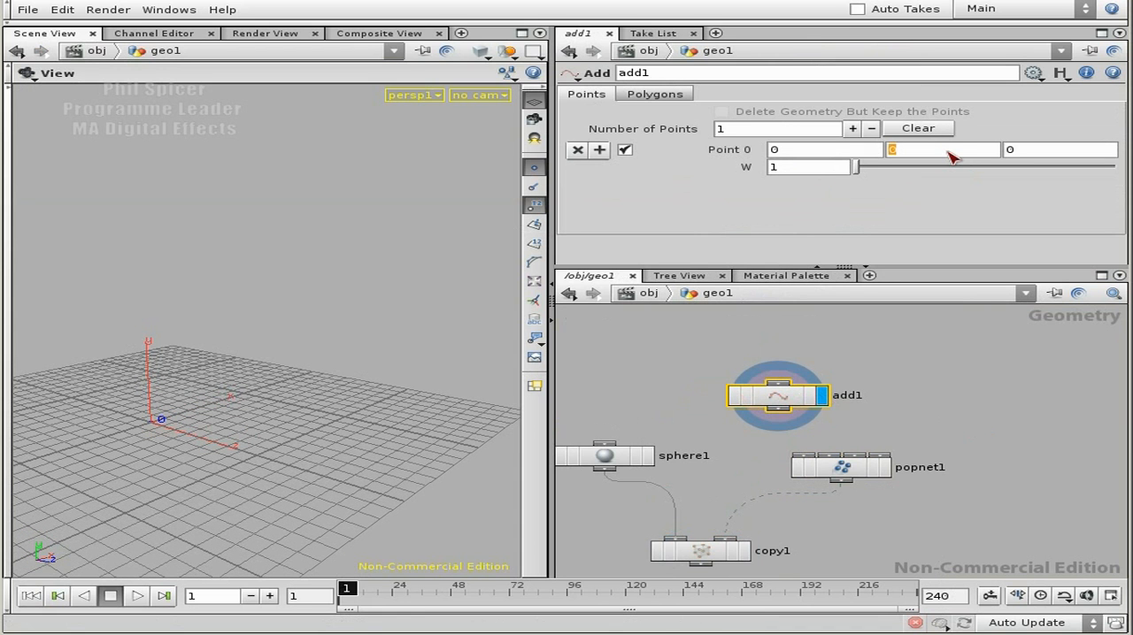
Step: Set the Add node's point 0 to X 2 and Y 10, checking its position in the viewport
{"action": "type", "text": "10"}
{"action": "key", "text": "Return"}
{"action": "left_click_drag", "start_coordinate": [329, 391], "coordinate": [197, 379]}
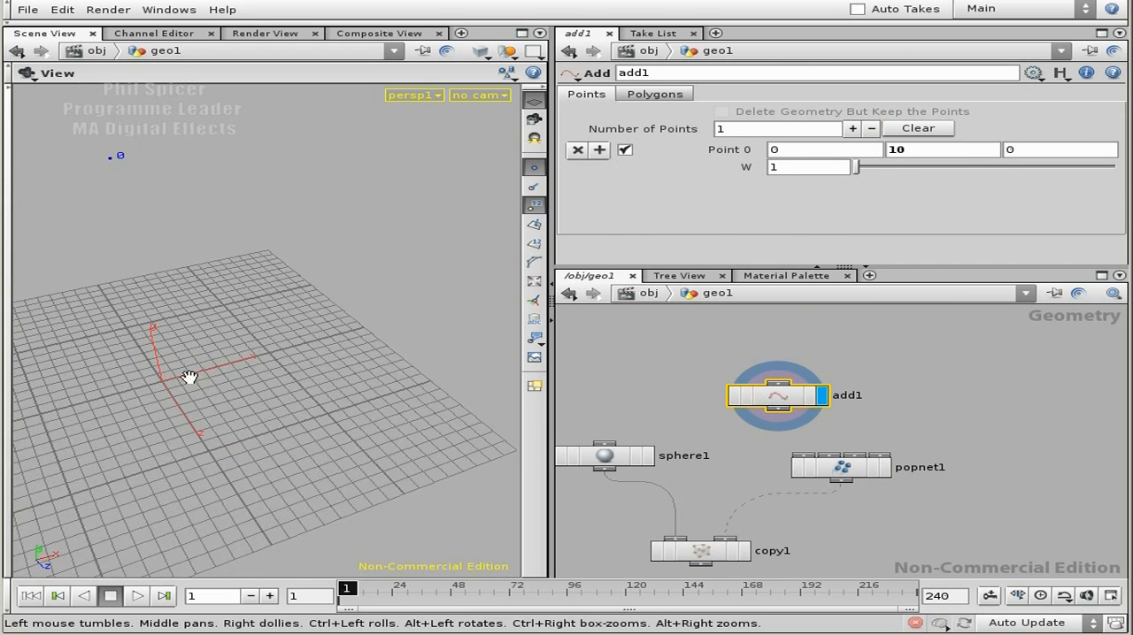
{"action": "left_click", "coordinate": [804, 156]}
{"action": "left_click_drag", "start_coordinate": [202, 146], "coordinate": [293, 330]}
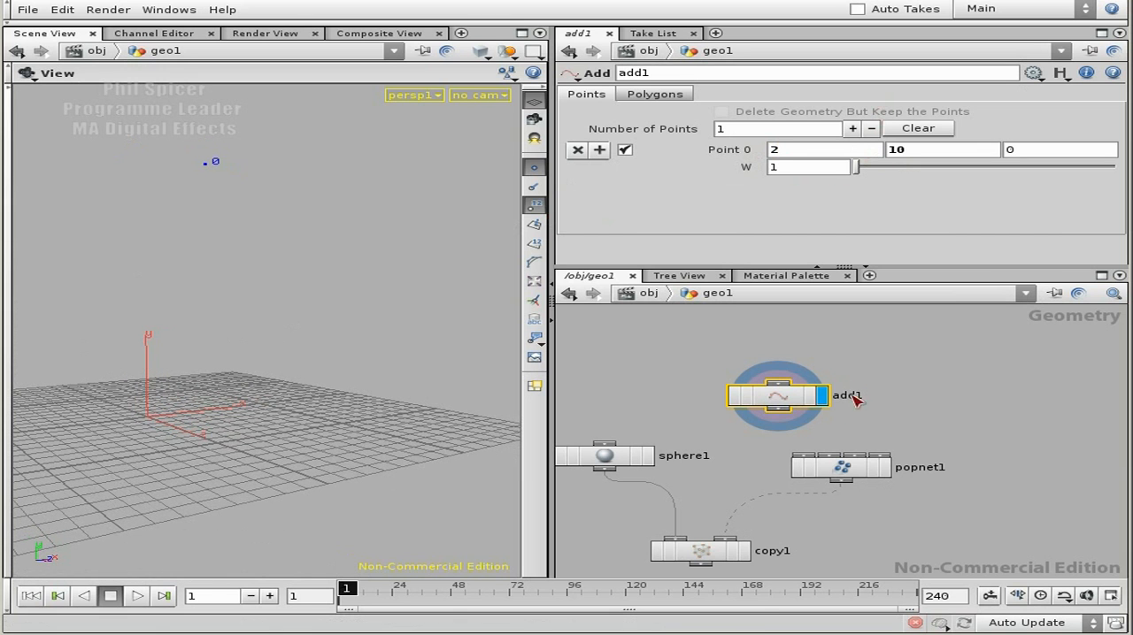
Step: Connect the Add node to the first input of popnet1 and rename it add_custom_vector
{"action": "left_click_drag", "start_coordinate": [778, 410], "coordinate": [804, 457]}
{"action": "left_click_drag", "start_coordinate": [787, 398], "coordinate": [801, 392]}
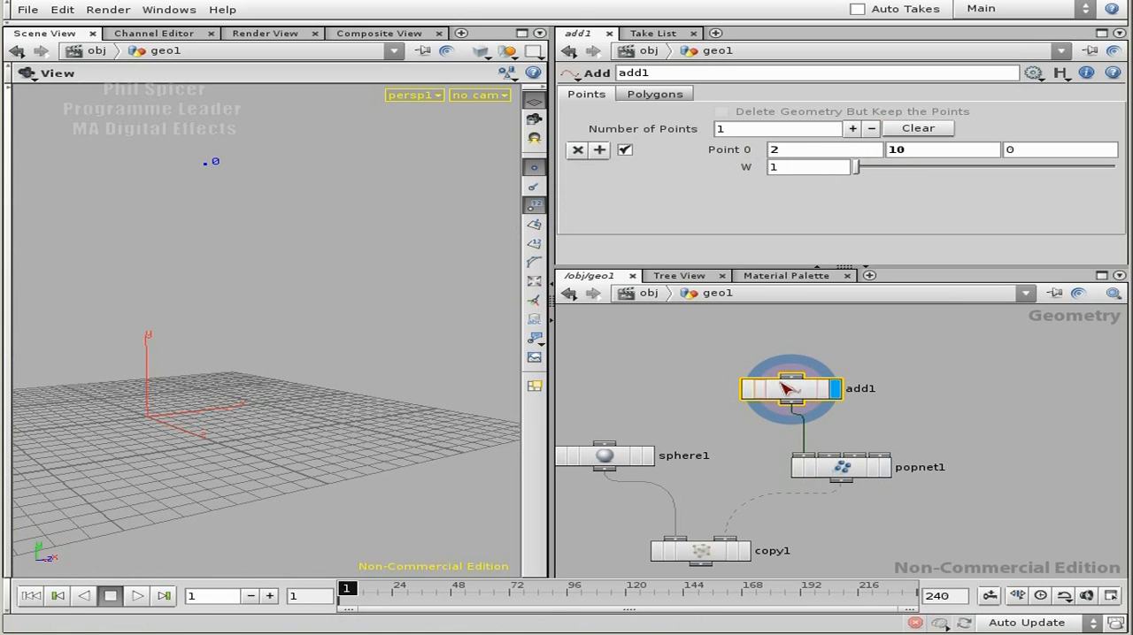
{"action": "left_click", "coordinate": [715, 78]}
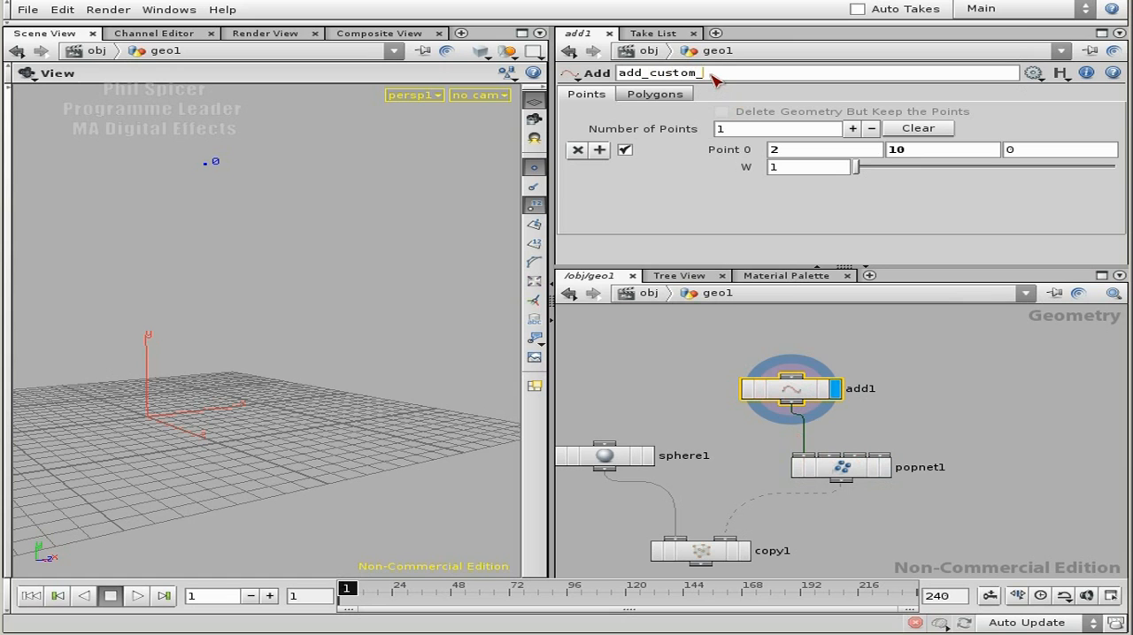
{"action": "key", "text": "Return"}
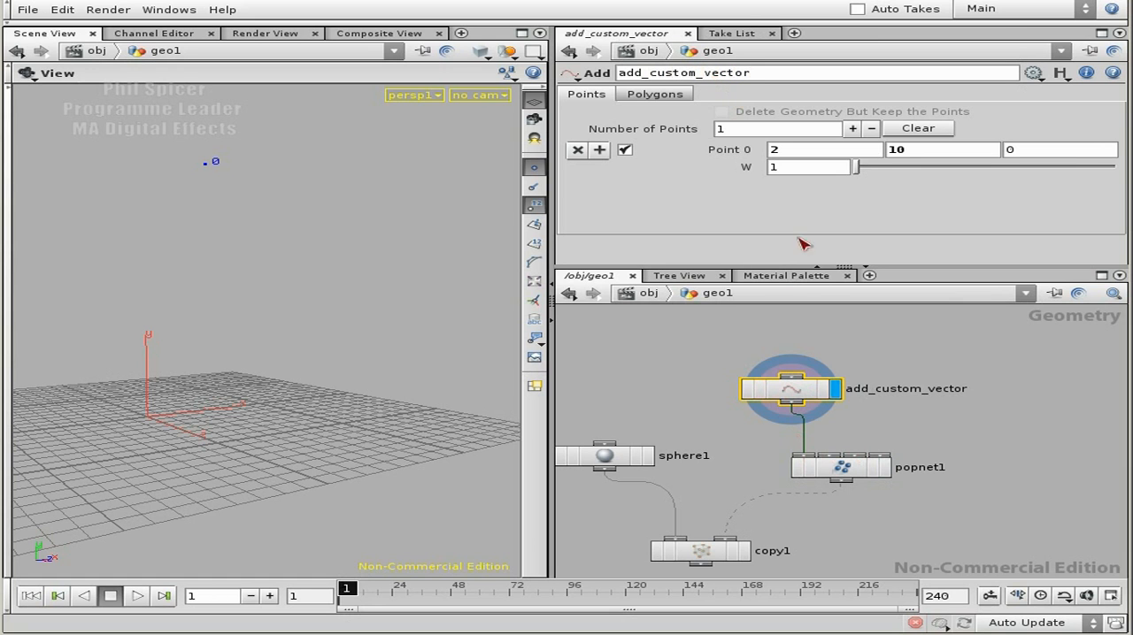
Step: Enter popnet1 and place an Attribute node after attribute_dot_dp, above split1
{"action": "double_click", "coordinate": [851, 469]}
{"action": "middle_click_drag", "start_coordinate": [938, 514], "coordinate": [903, 444]}
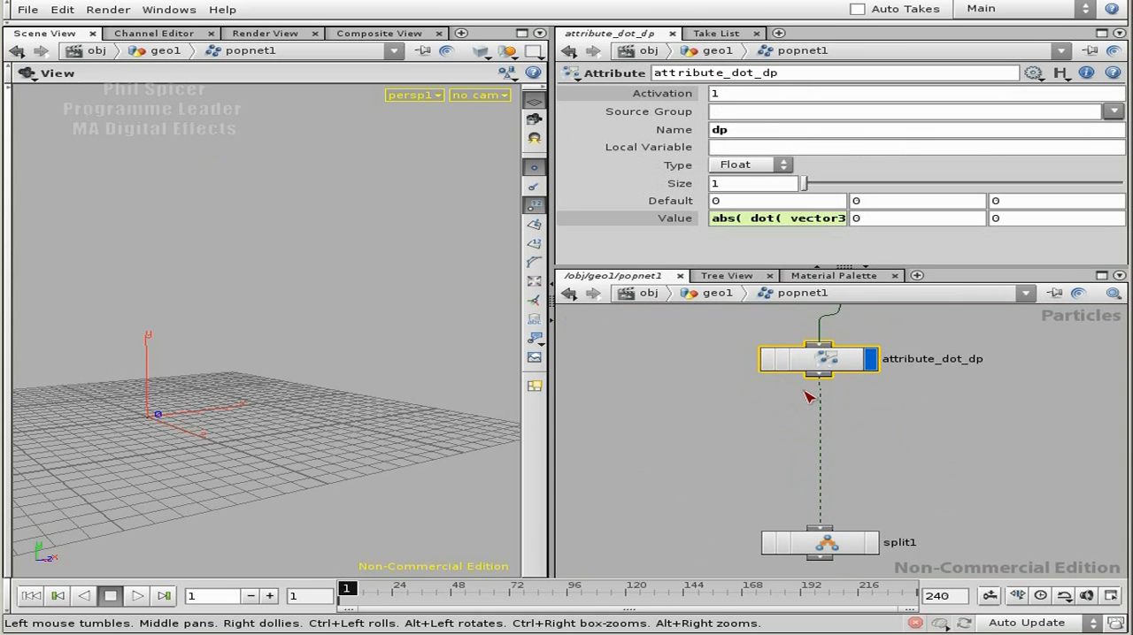
{"action": "key", "text": "Tab"}
{"action": "type", "text": "attr"}
{"action": "left_click", "coordinate": [998, 437]}
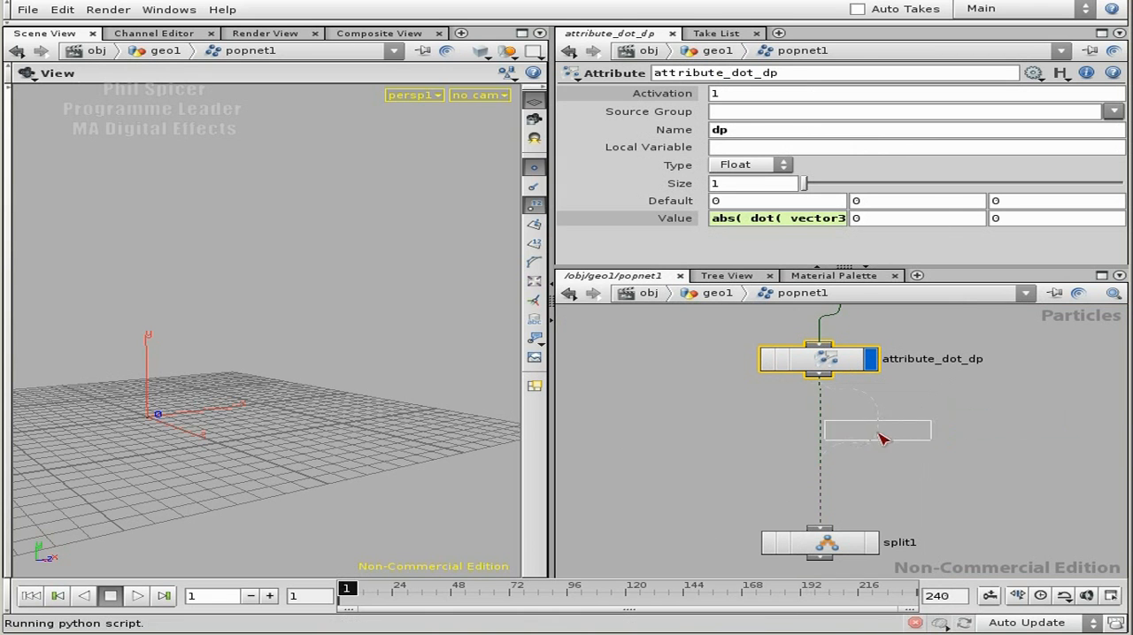
{"action": "left_click", "coordinate": [881, 437]}
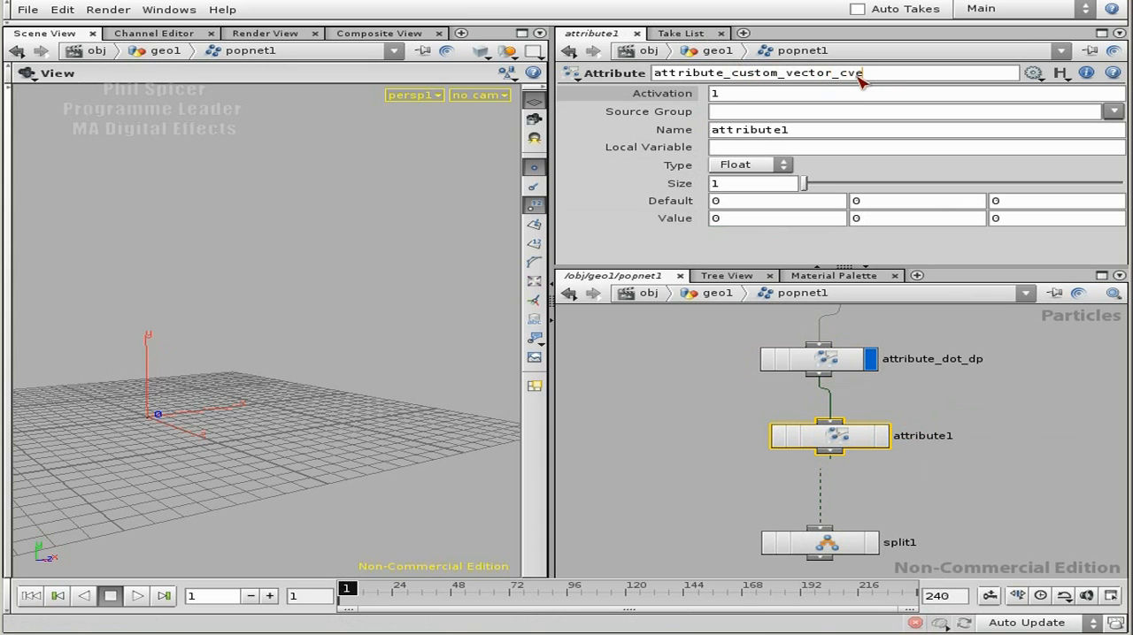
Step: Rename the new Attribute node attribute_custom_vector_cvec, name its attribute cvec and set the type to Vector
{"action": "left_click_drag", "start_coordinate": [799, 132], "coordinate": [713, 130]}
{"action": "type", "text": "cvec"}
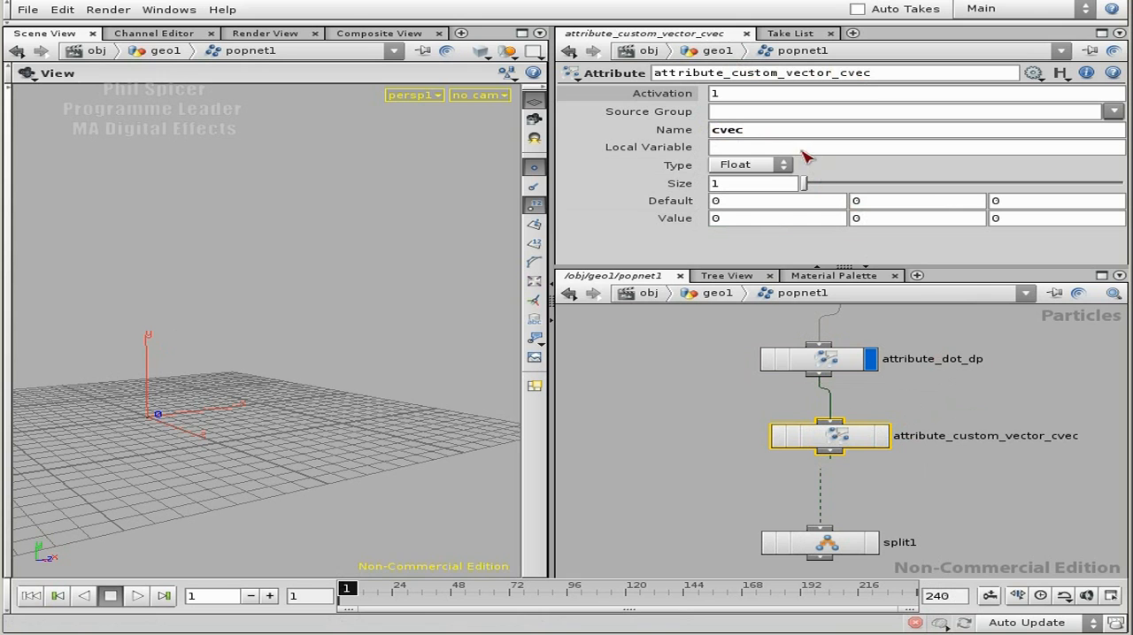
{"action": "middle_click_drag", "start_coordinate": [1008, 339], "coordinate": [982, 351]}
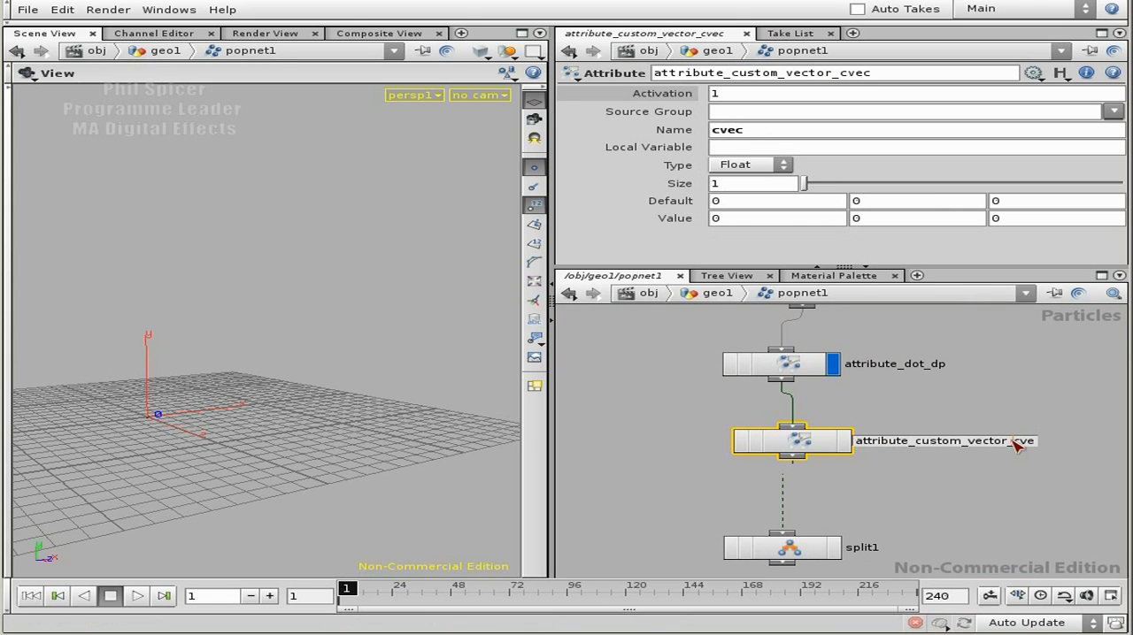
{"action": "left_click", "coordinate": [1024, 413]}
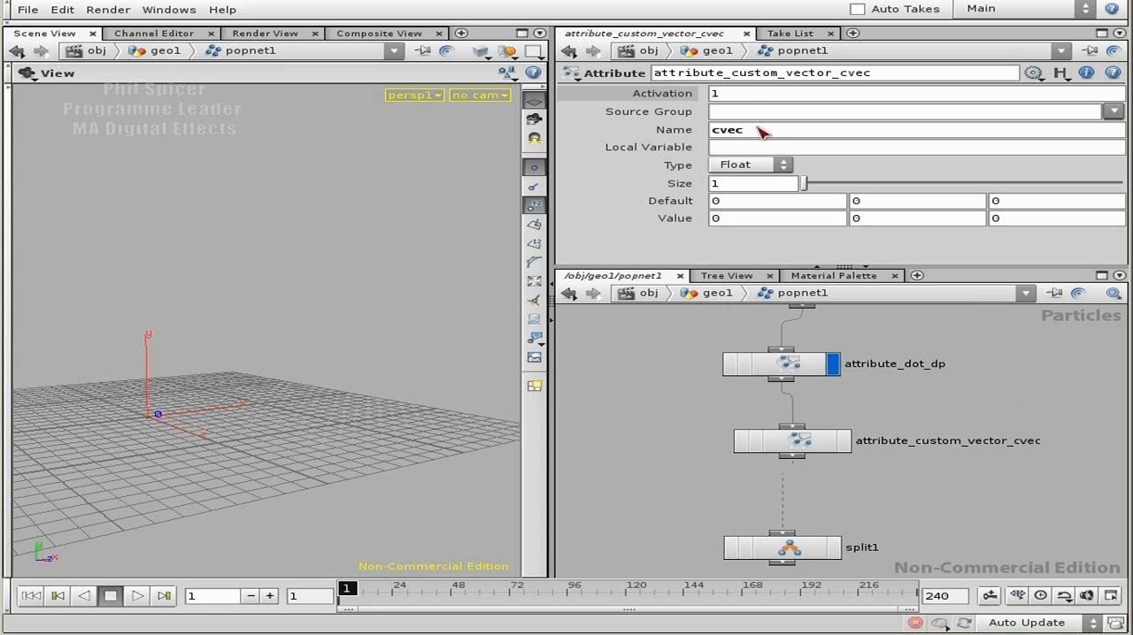
{"action": "left_click", "coordinate": [759, 168]}
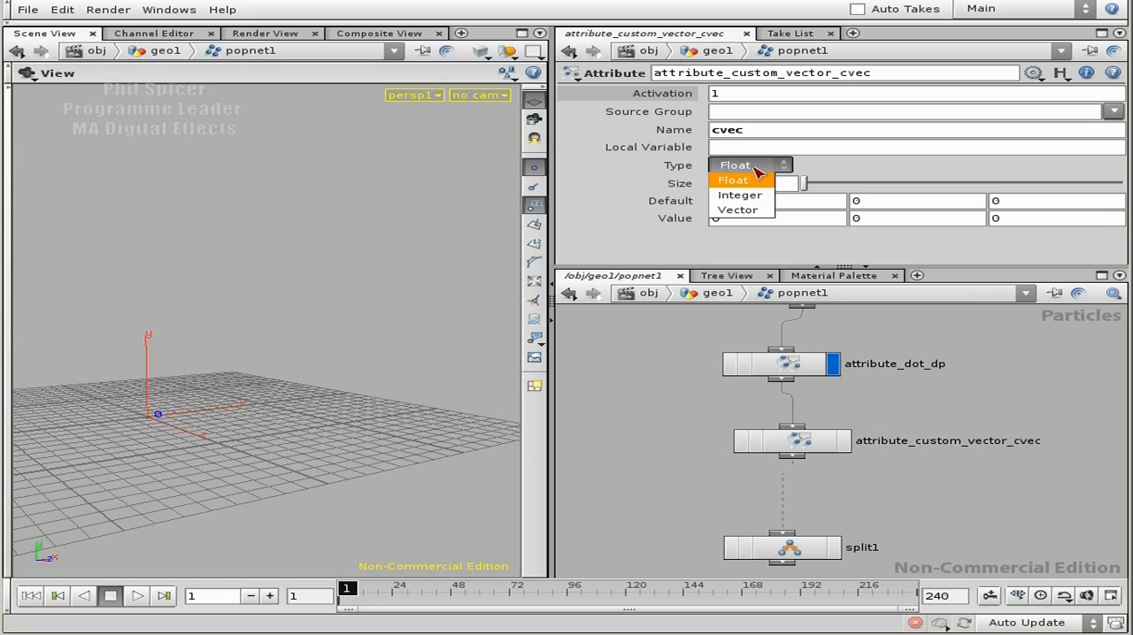
{"action": "left_click", "coordinate": [739, 212]}
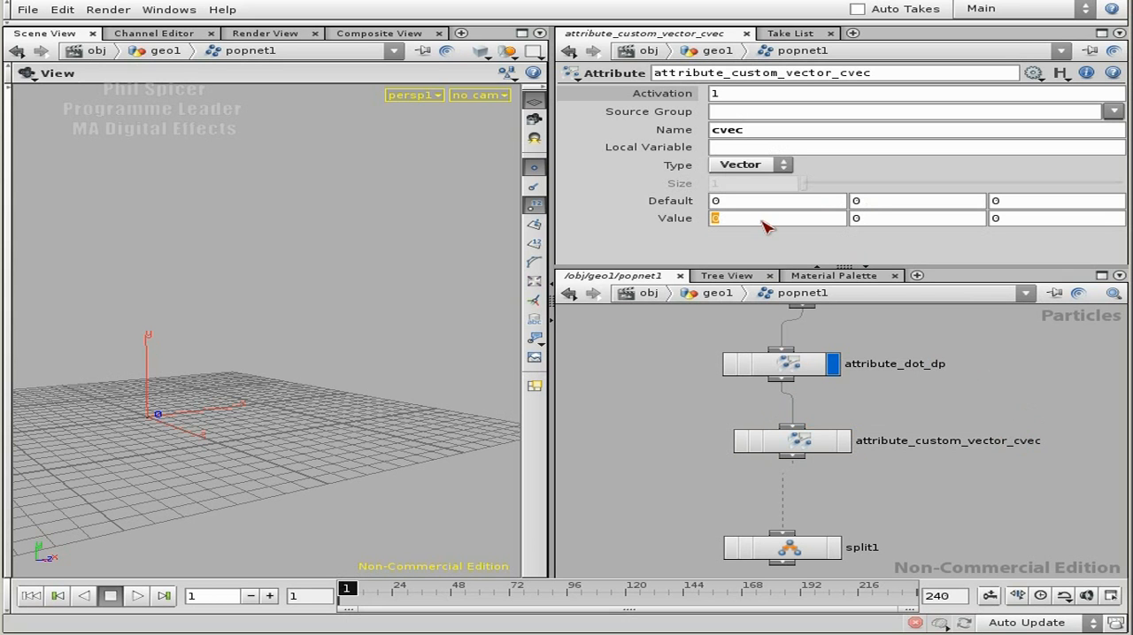
Step: Begin the first value component of cvec with the expression point("../../add_custom_vector")
{"action": "type", "text": "point()"}
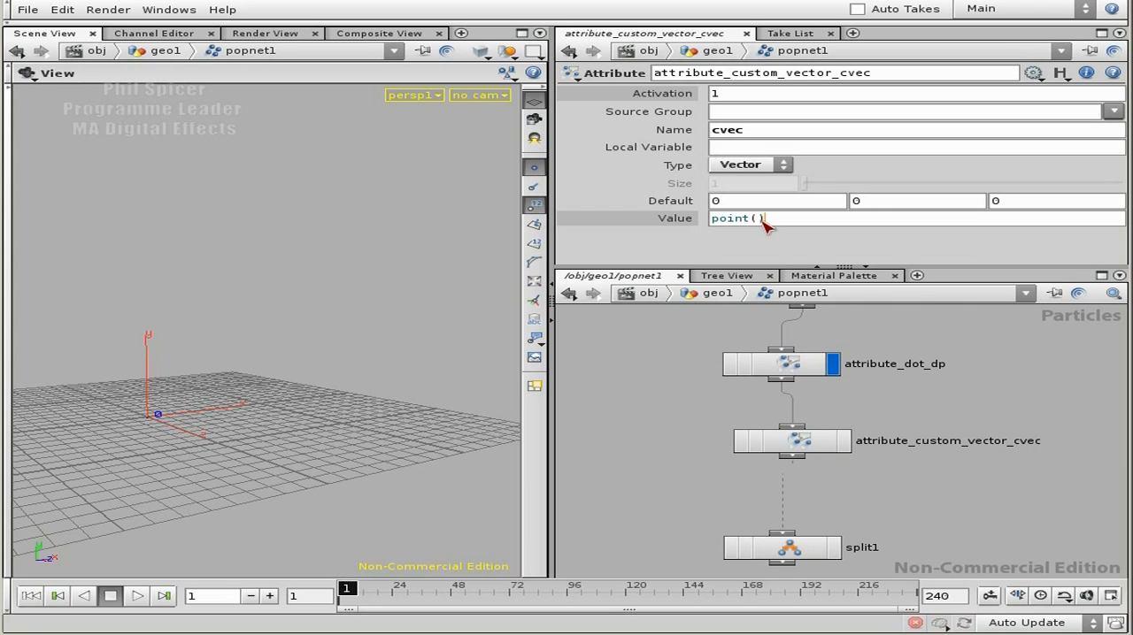
{"action": "type", "text": "\"\""}
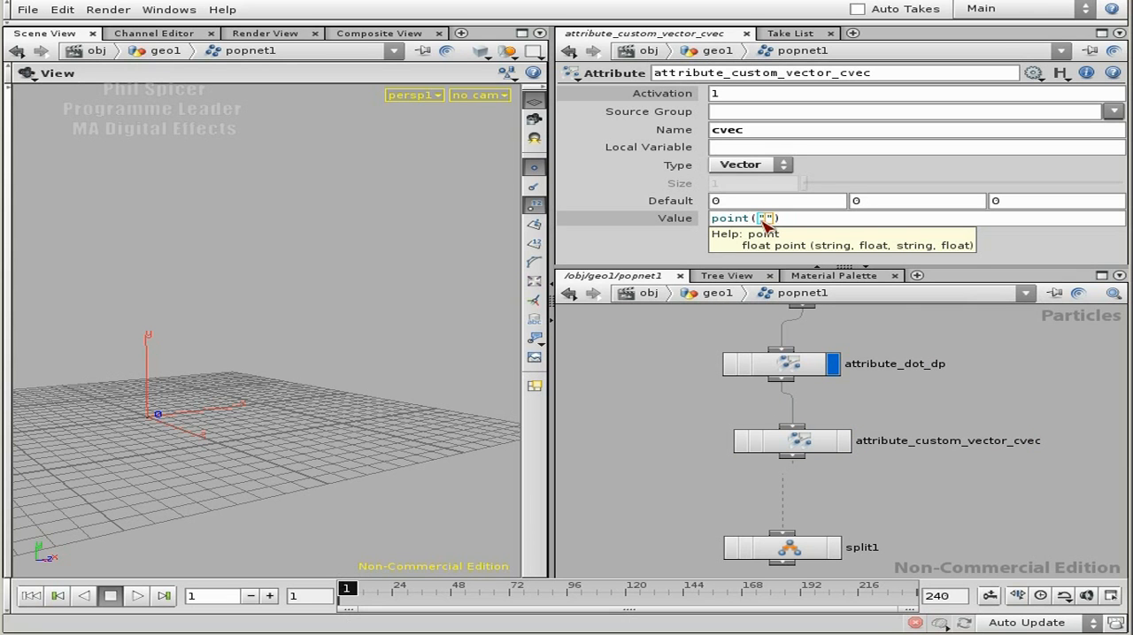
{"action": "type", "text": "../"}
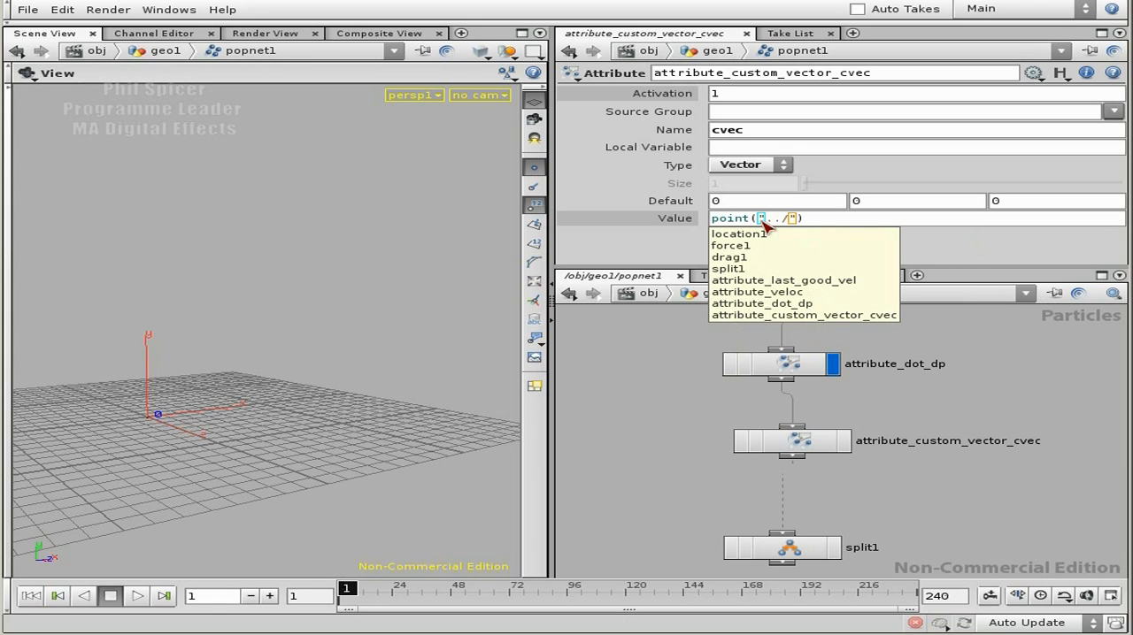
{"action": "type", "text": "../"}
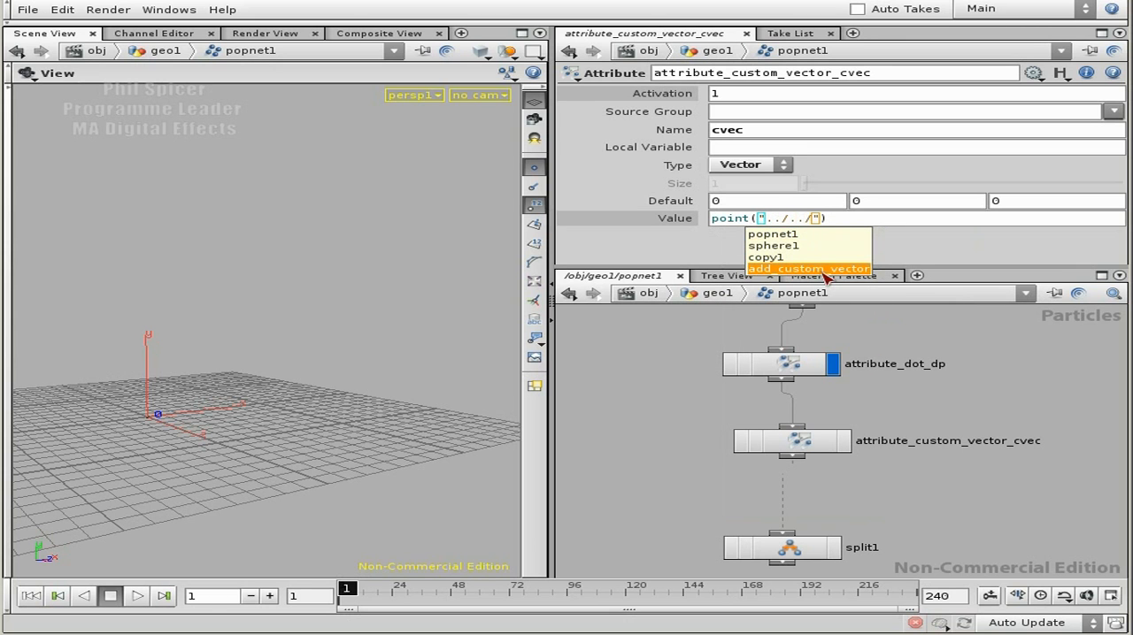
{"action": "left_click", "coordinate": [823, 269]}
{"action": "left_click", "coordinate": [973, 218]}
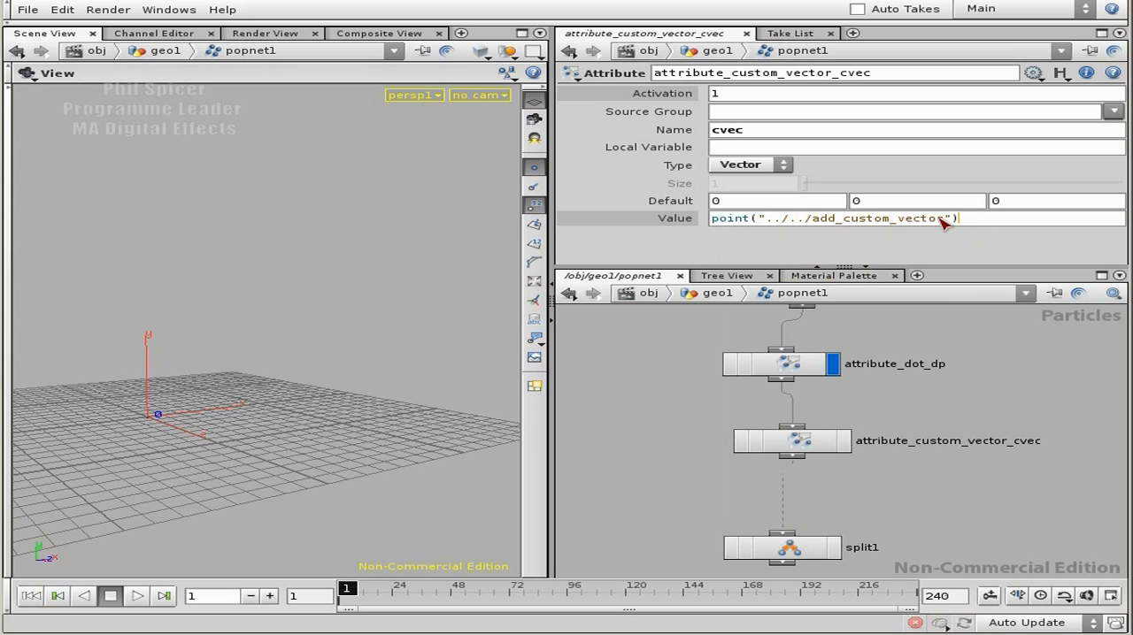
Step: Extend the first cvec value expression with the point number $PT and the attribute name "P" as arguments
{"action": "left_click", "coordinate": [941, 218]}
{"action": "left_click", "coordinate": [954, 218]}
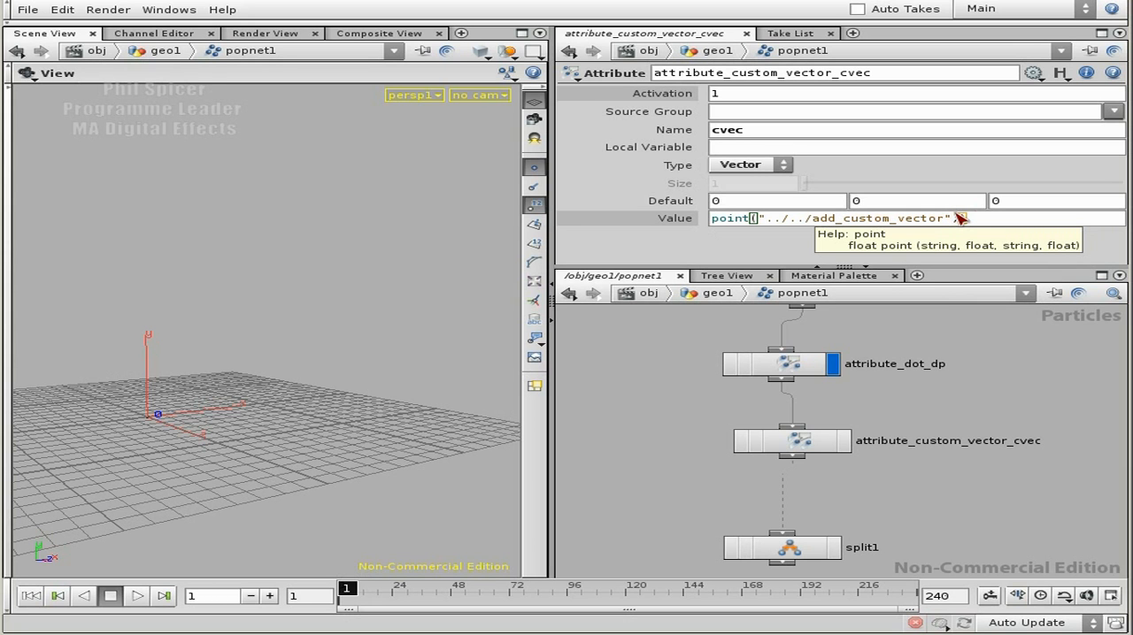
{"action": "type", "text": "T,"}
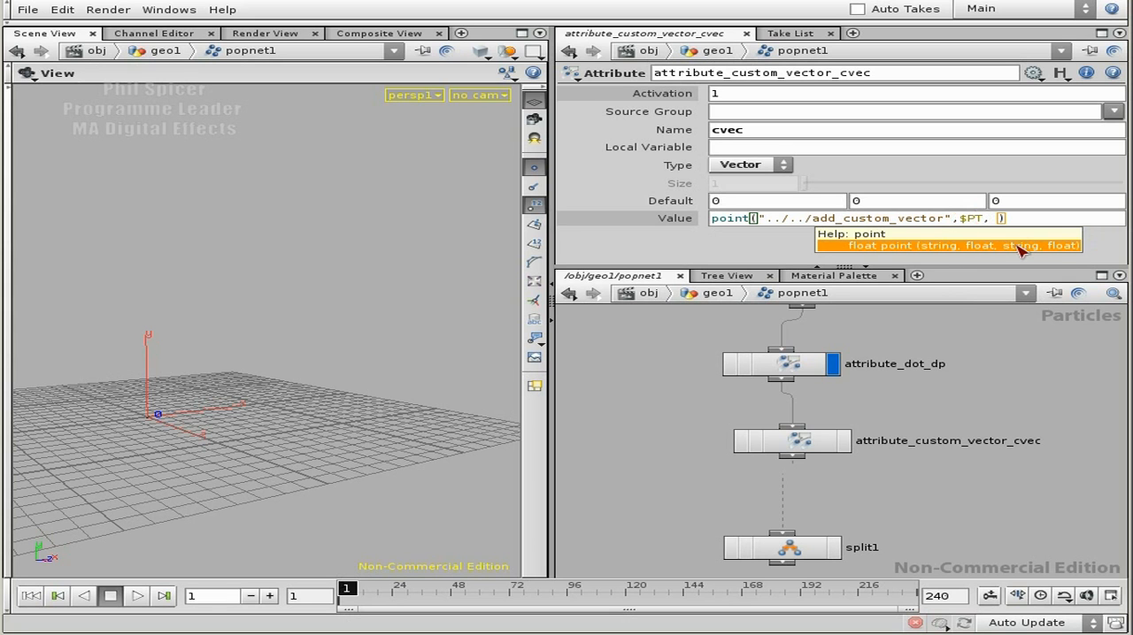
{"action": "left_click", "coordinate": [1000, 219]}
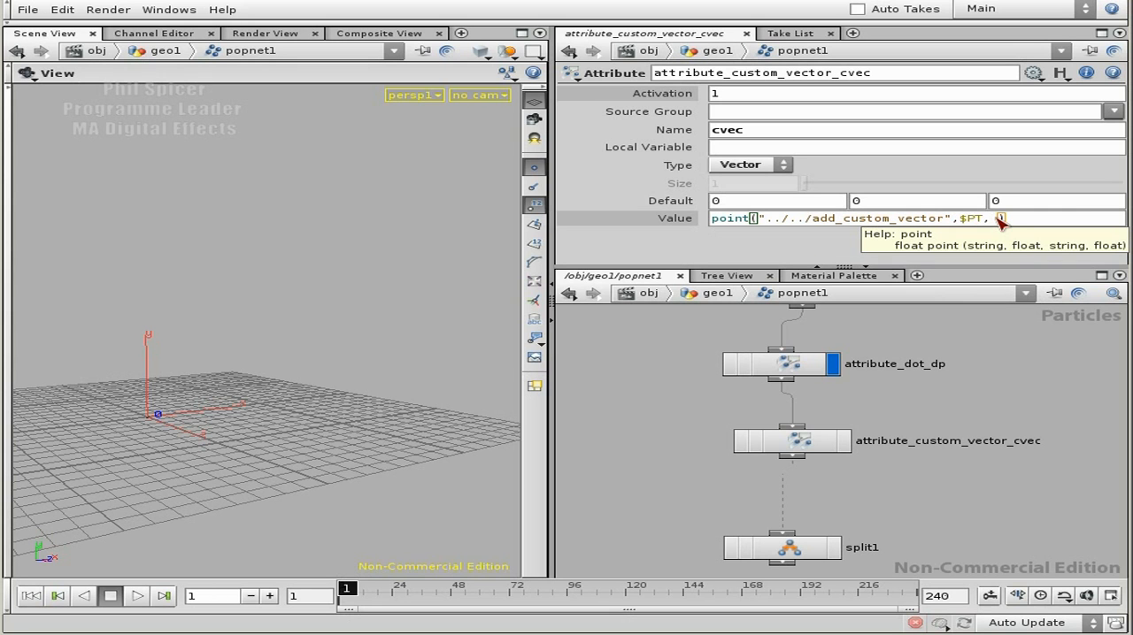
{"action": "type", "text": "\"P"}
{"action": "key", "text": "Right"}
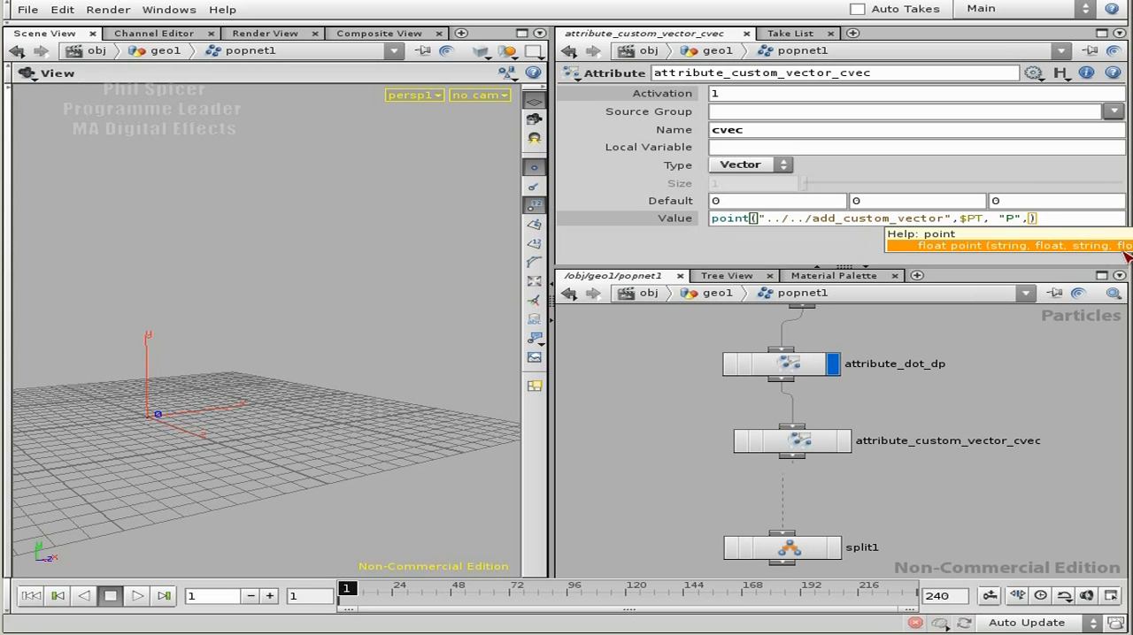
{"action": "left_click", "coordinate": [1028, 218]}
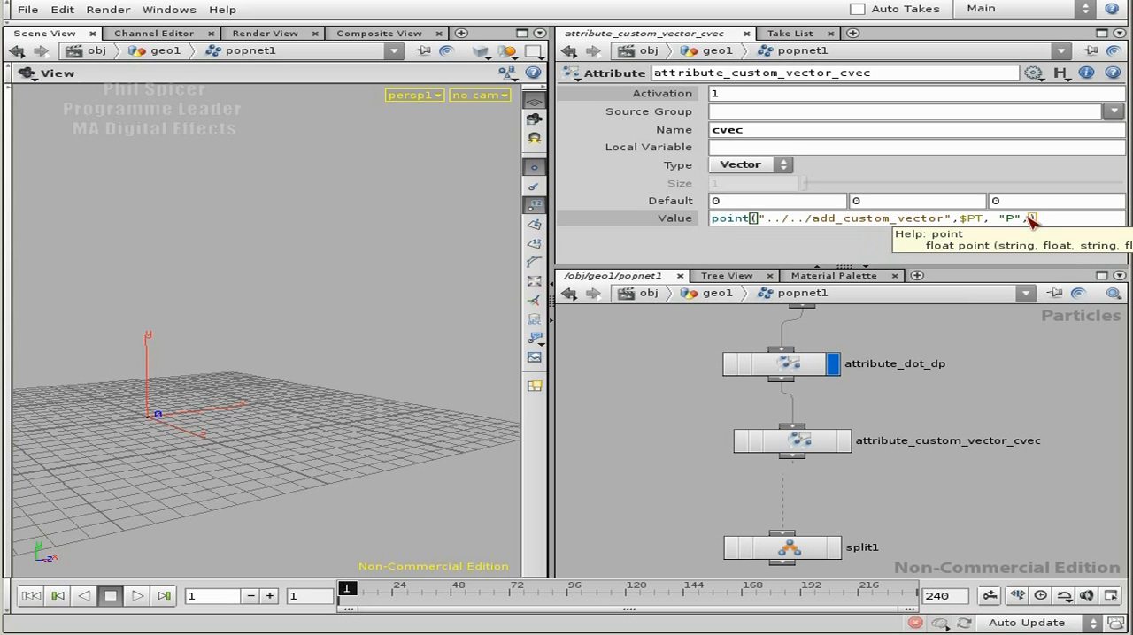
Step: Complete the first cvec component as point("../../add_custom_vector",$PT, "P",0) and check its evaluated value
{"action": "double_click", "coordinate": [1008, 219]}
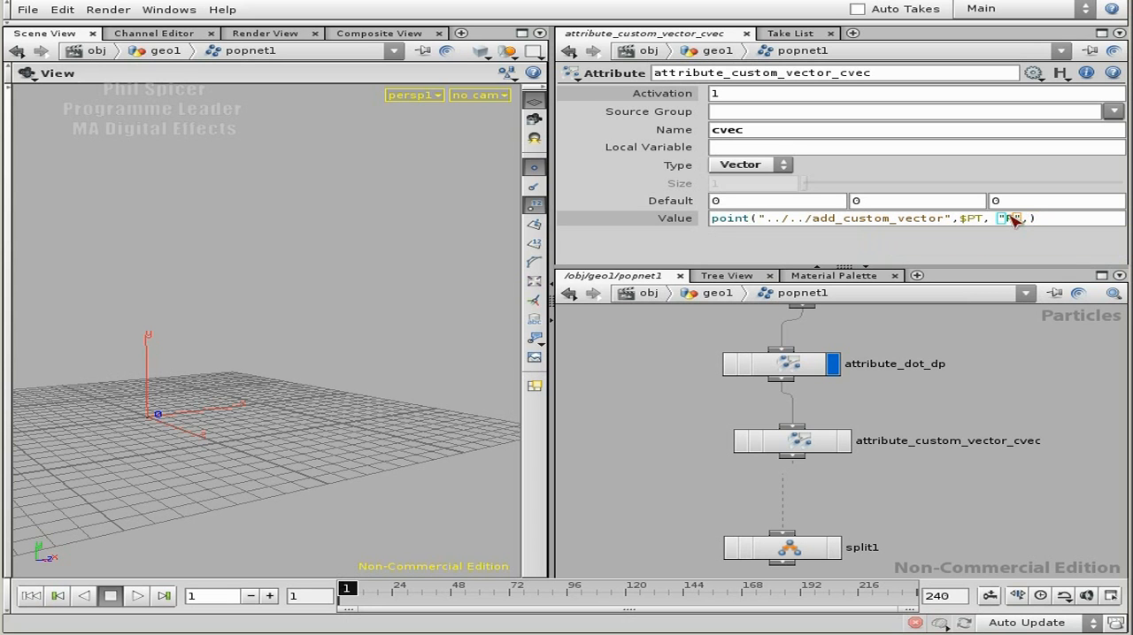
{"action": "double_click", "coordinate": [970, 218]}
{"action": "left_click_drag", "start_coordinate": [1023, 219], "coordinate": [999, 218]}
{"action": "left_click", "coordinate": [1004, 219]}
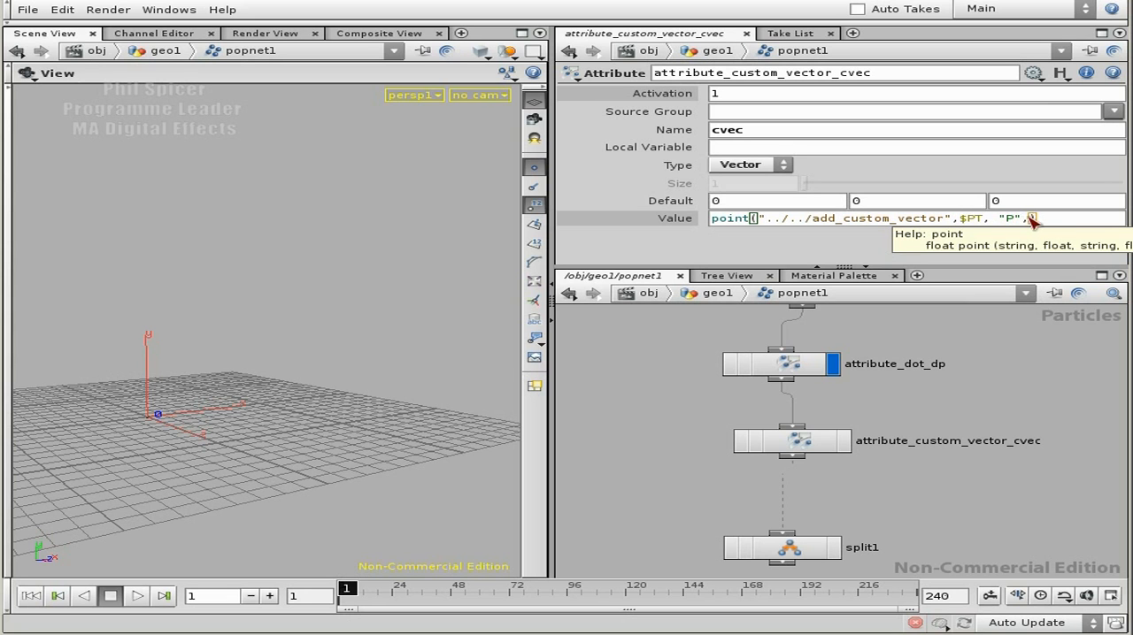
{"action": "left_click_drag", "start_coordinate": [1020, 220], "coordinate": [1000, 220]}
{"action": "left_click", "coordinate": [1063, 222]}
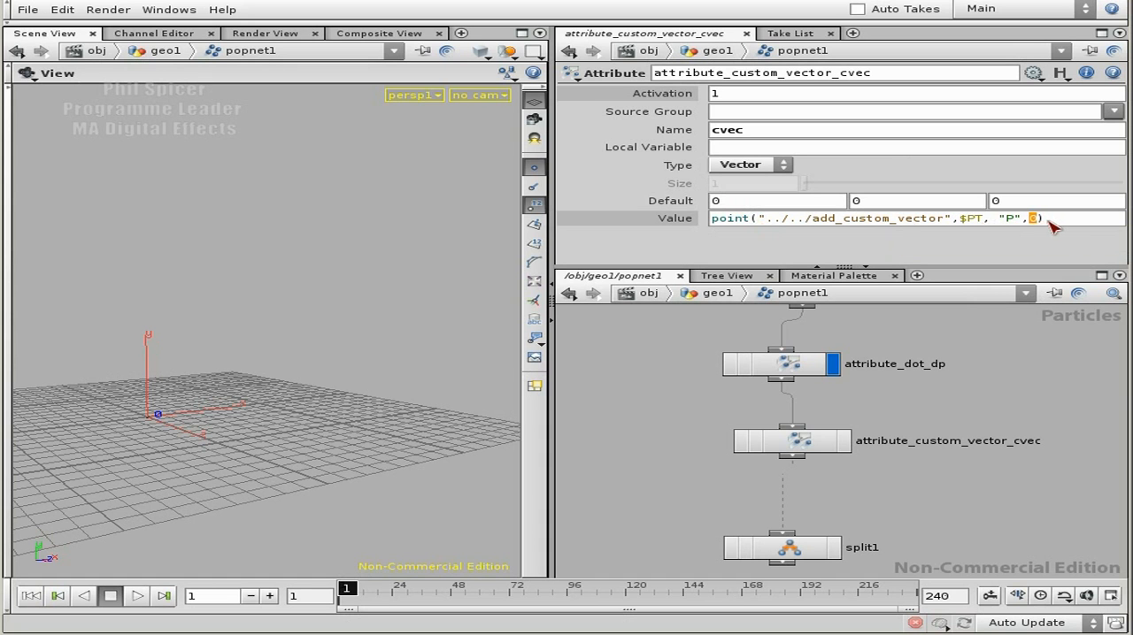
{"action": "left_click", "coordinate": [1058, 222]}
{"action": "left_click_drag", "start_coordinate": [1058, 222], "coordinate": [713, 223]}
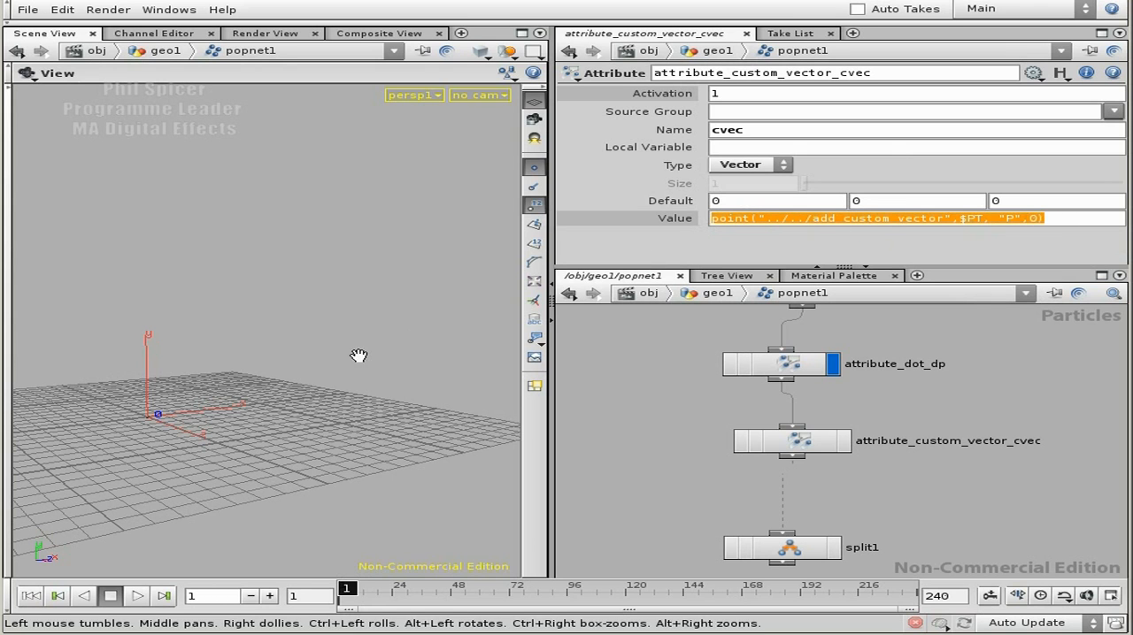
{"action": "left_click", "coordinate": [1061, 225]}
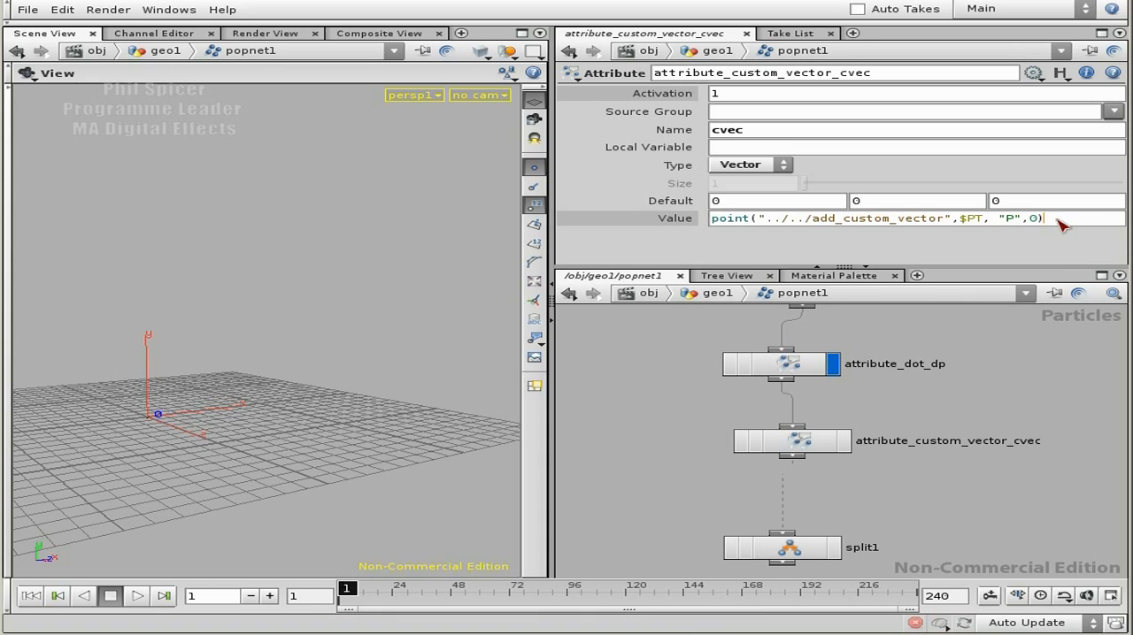
{"action": "key", "text": "Return"}
{"action": "left_click", "coordinate": [669, 221]}
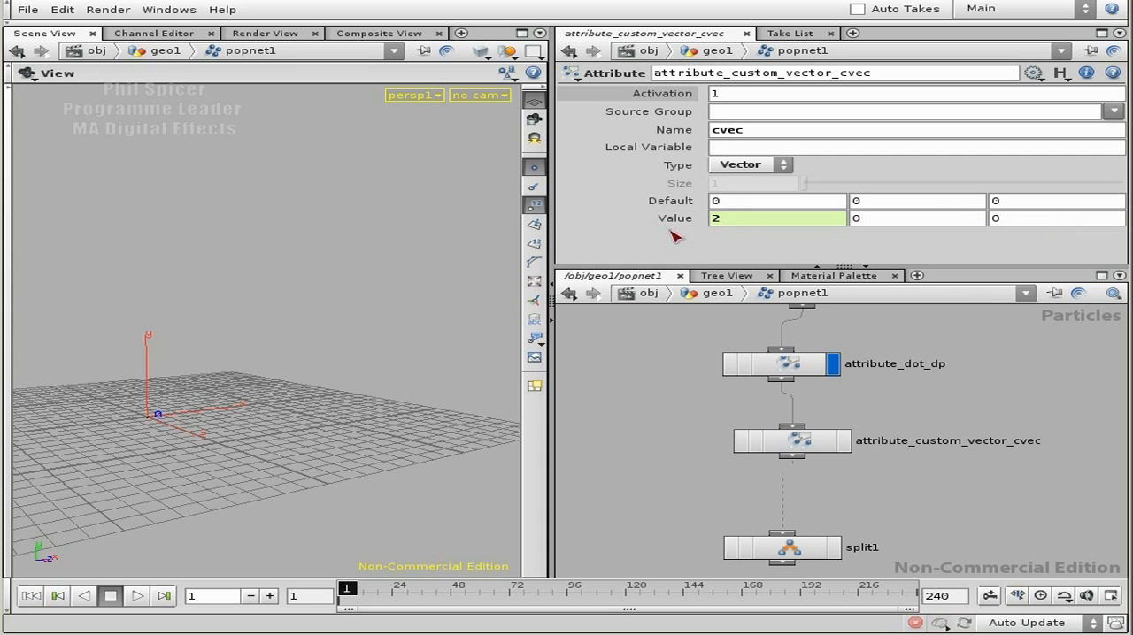
{"action": "left_click", "coordinate": [677, 222]}
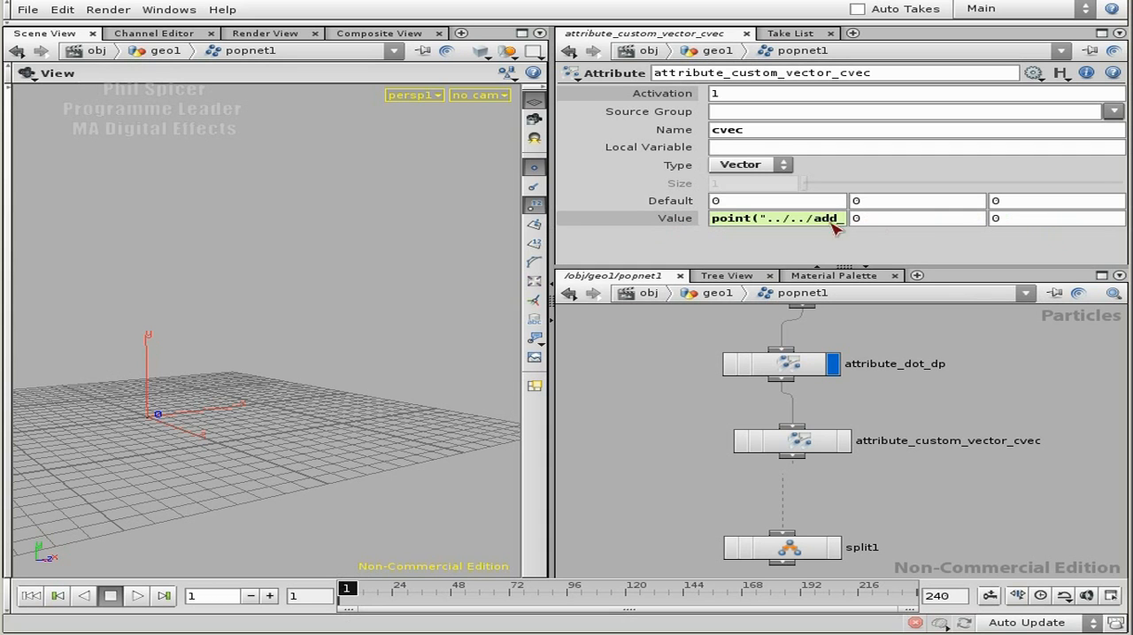
Step: Copy the point expression into the second value component of cvec and change its component index to 1
{"action": "left_click", "coordinate": [757, 220]}
{"action": "left_click_drag", "start_coordinate": [1045, 223], "coordinate": [705, 237]}
{"action": "key", "text": "ctrl+c"}
{"action": "key", "text": "Tab"}
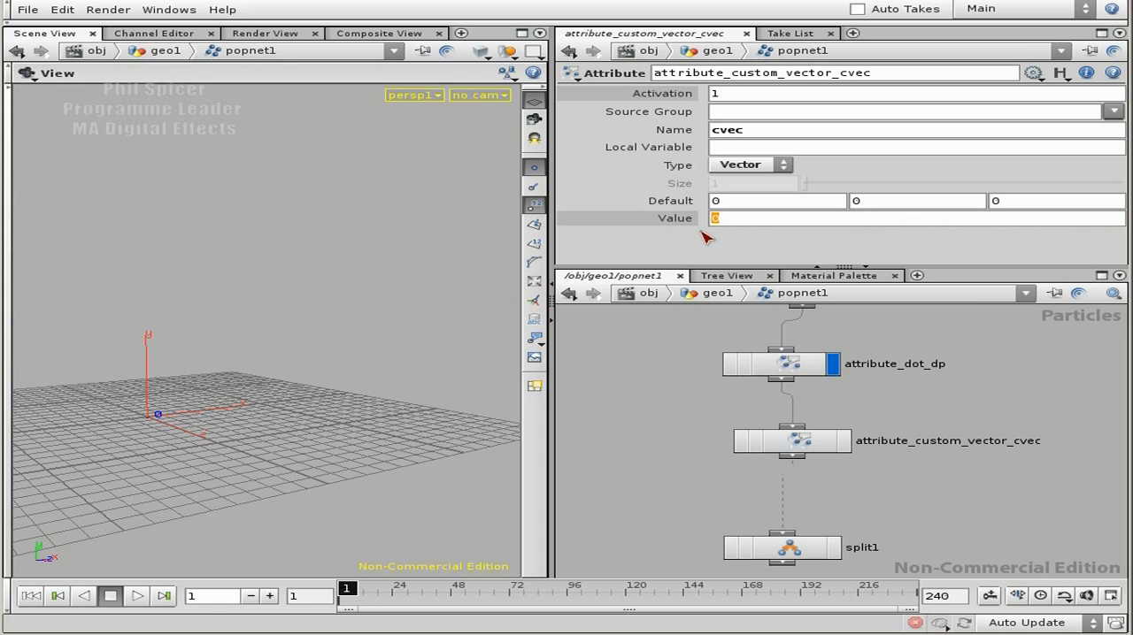
{"action": "key", "text": "ctrl+v"}
{"action": "left_click", "coordinate": [1040, 219]}
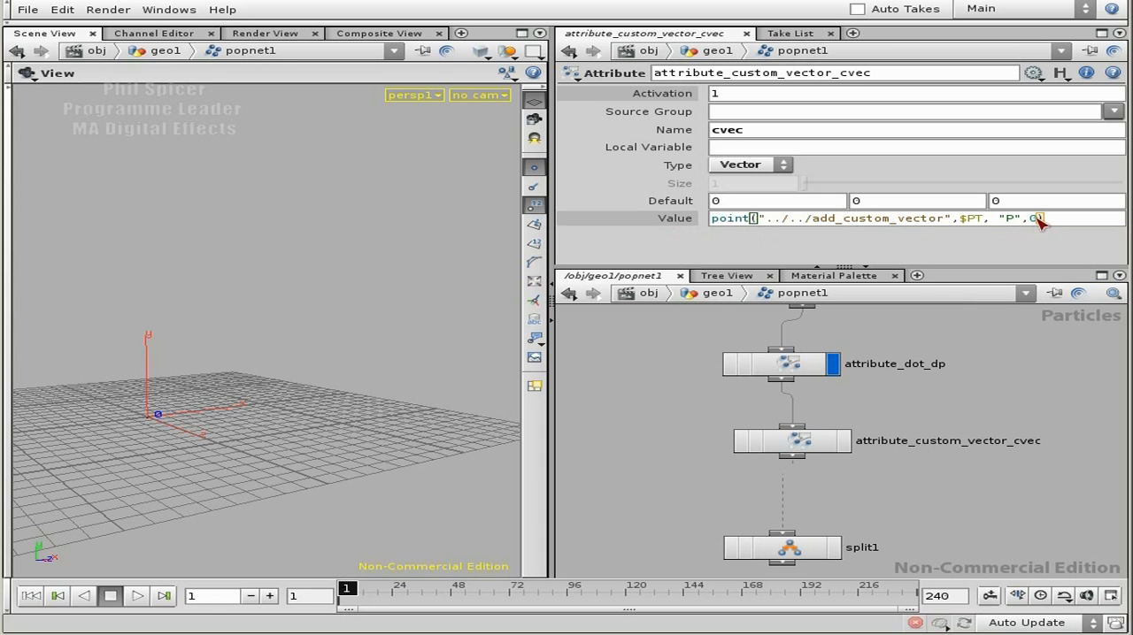
{"action": "key", "text": "BackSpace"}
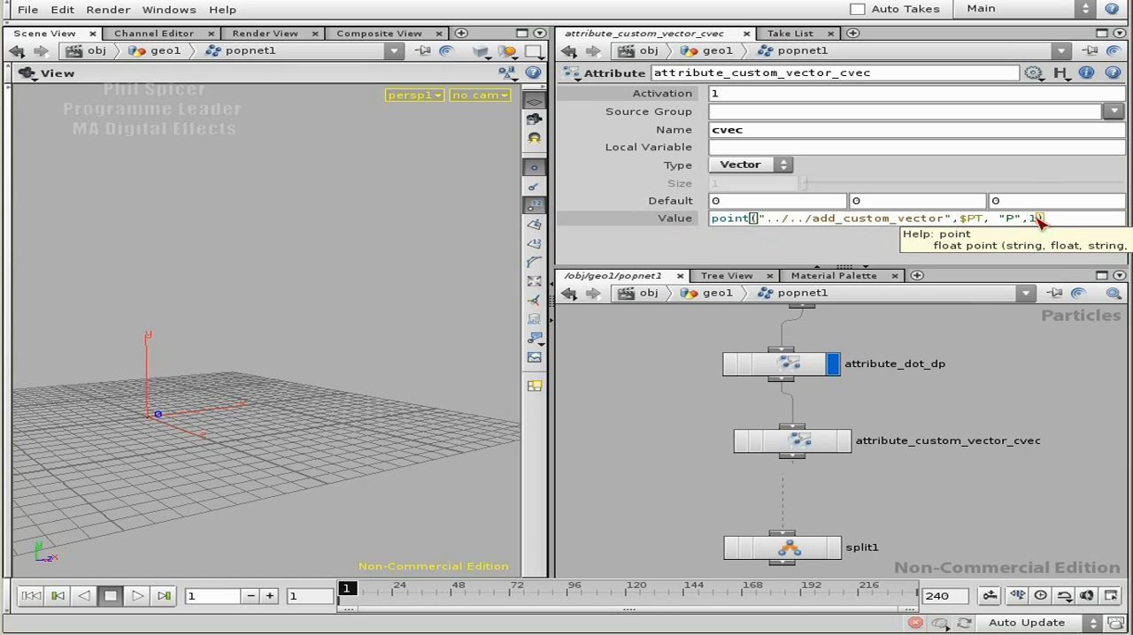
Step: Reuse the point expression for the third cvec component, adapting its last index, and show the evaluated values
{"action": "key", "text": "Tab"}
{"action": "key", "text": "ctrl+v"}
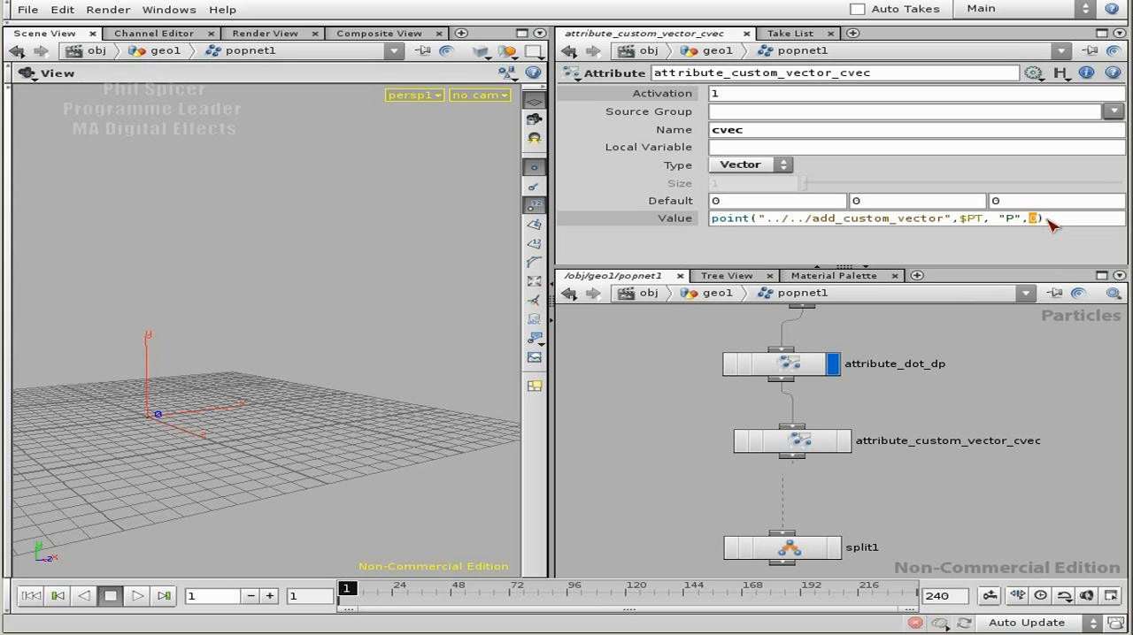
{"action": "key", "text": "Return"}
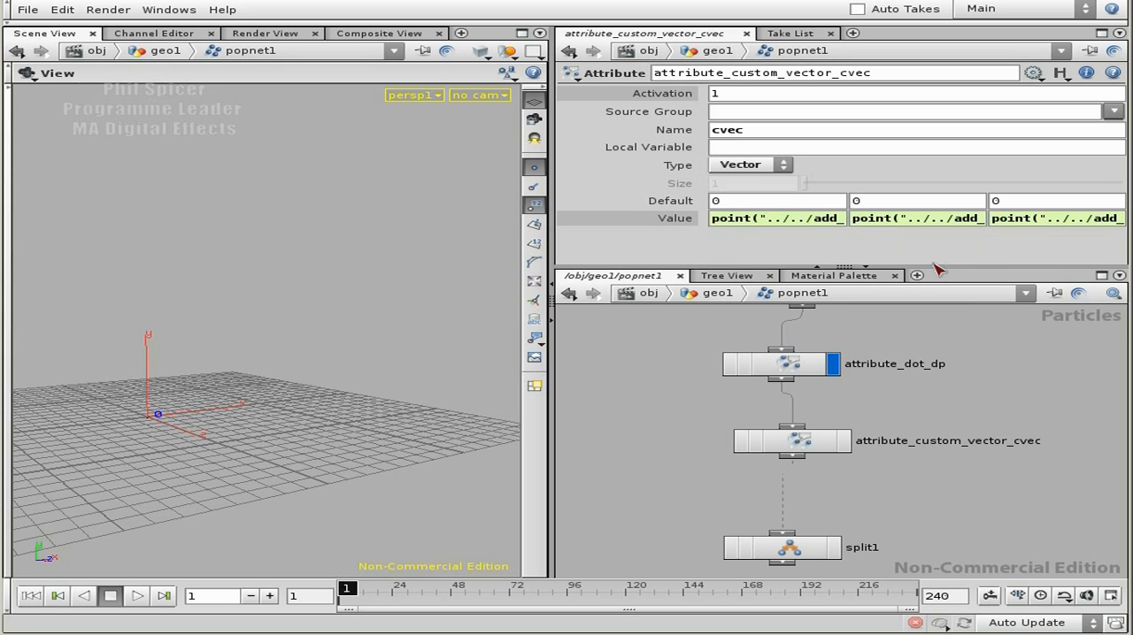
{"action": "left_click", "coordinate": [677, 223]}
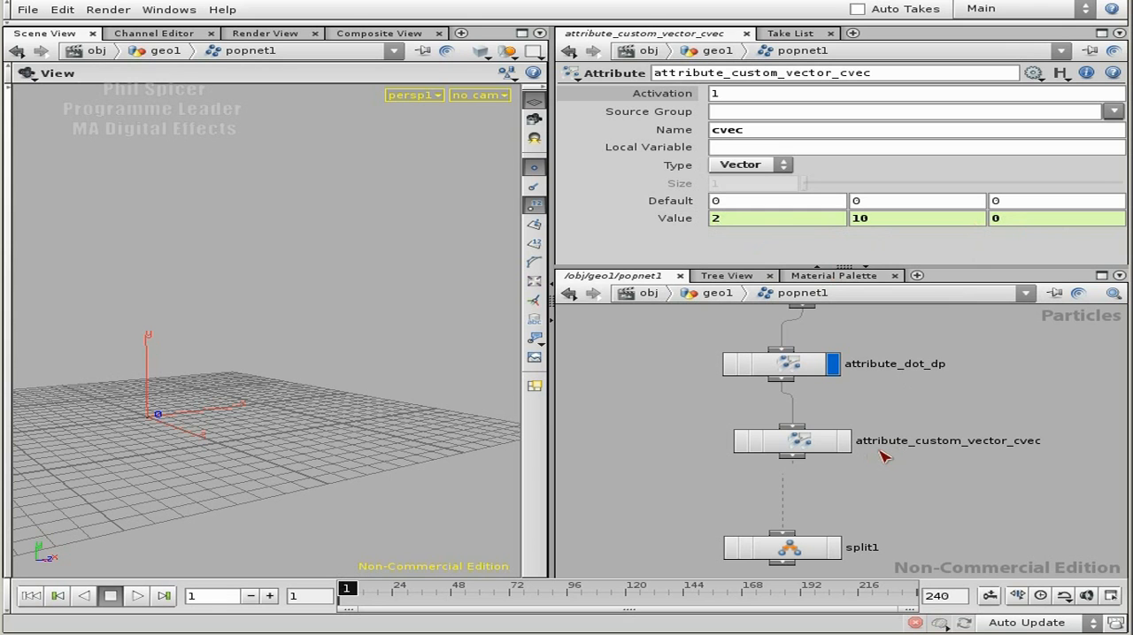
Step: Make attribute_custom_vector_cvec the displayed node in popnet1, then play the simulation briefly and stop it
{"action": "left_click", "coordinate": [843, 441]}
{"action": "left_click", "coordinate": [792, 442]}
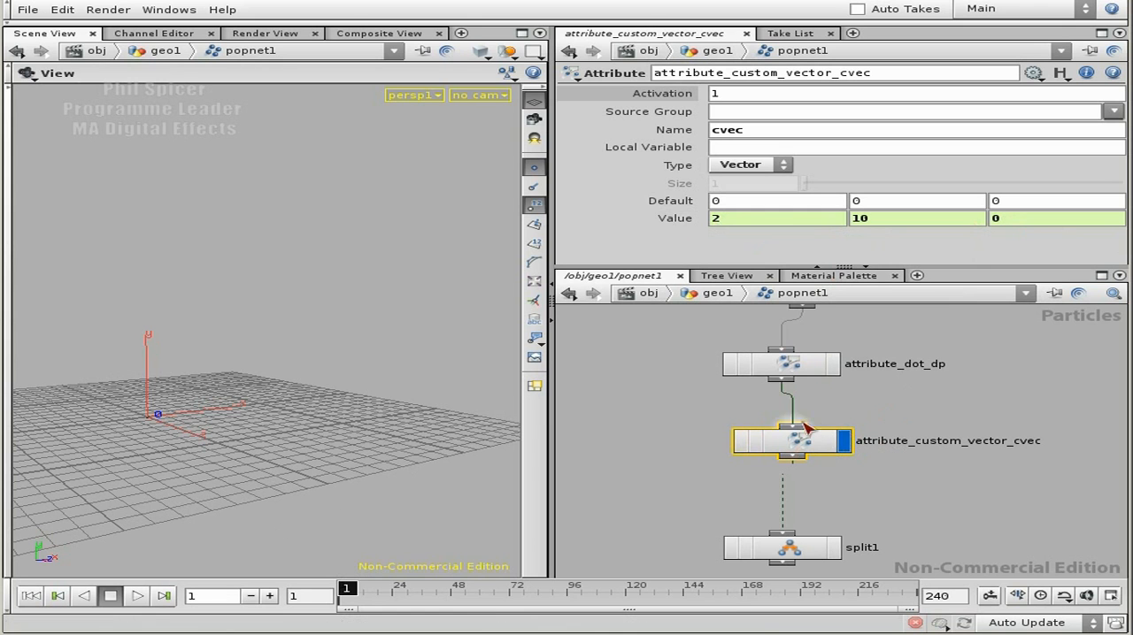
{"action": "middle_click_drag", "start_coordinate": [800, 507], "coordinate": [827, 387]}
{"action": "left_click_drag", "start_coordinate": [798, 410], "coordinate": [804, 501]}
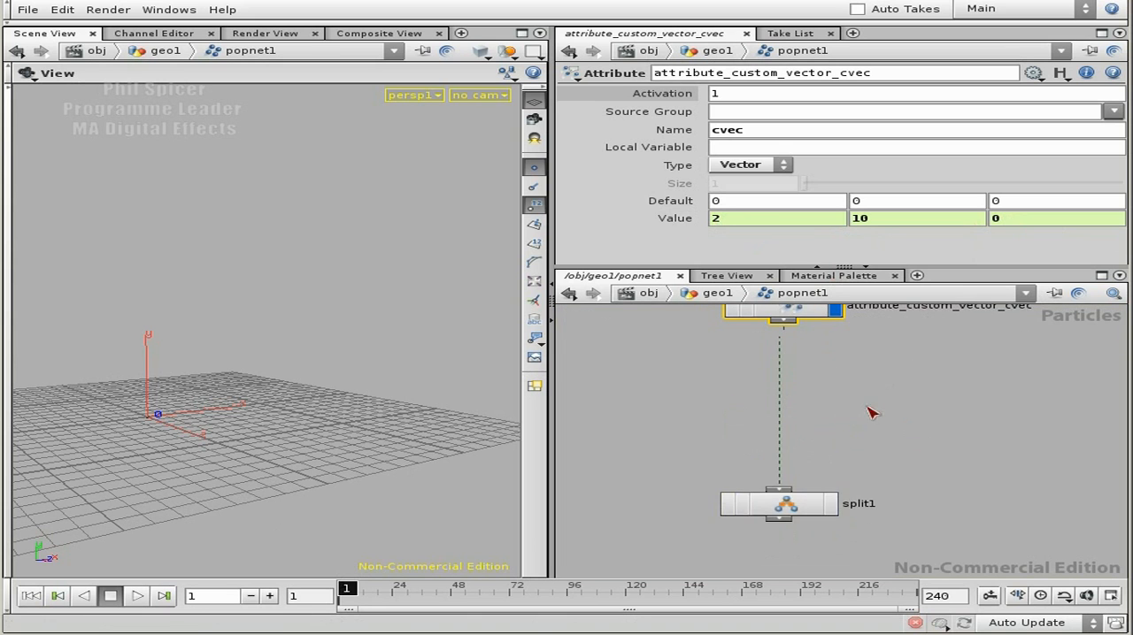
{"action": "middle_click_drag", "start_coordinate": [864, 400], "coordinate": [863, 467]}
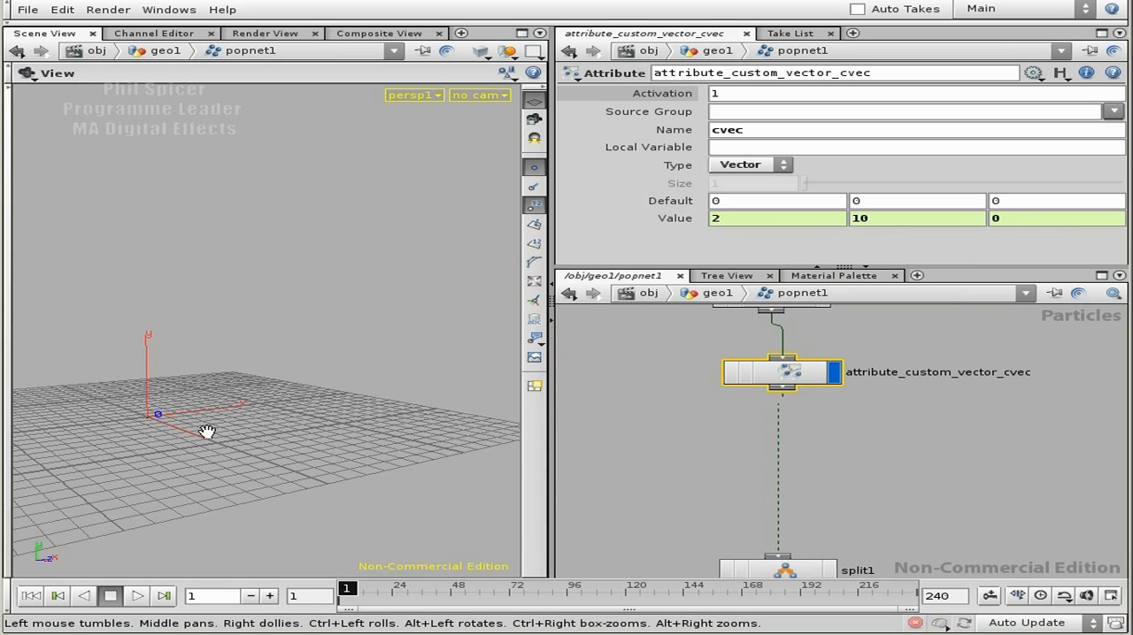
{"action": "left_click", "coordinate": [134, 596]}
{"action": "left_click", "coordinate": [113, 596]}
Step: Open the file commands for the current scene
{"action": "left_click", "coordinate": [26, 9]}
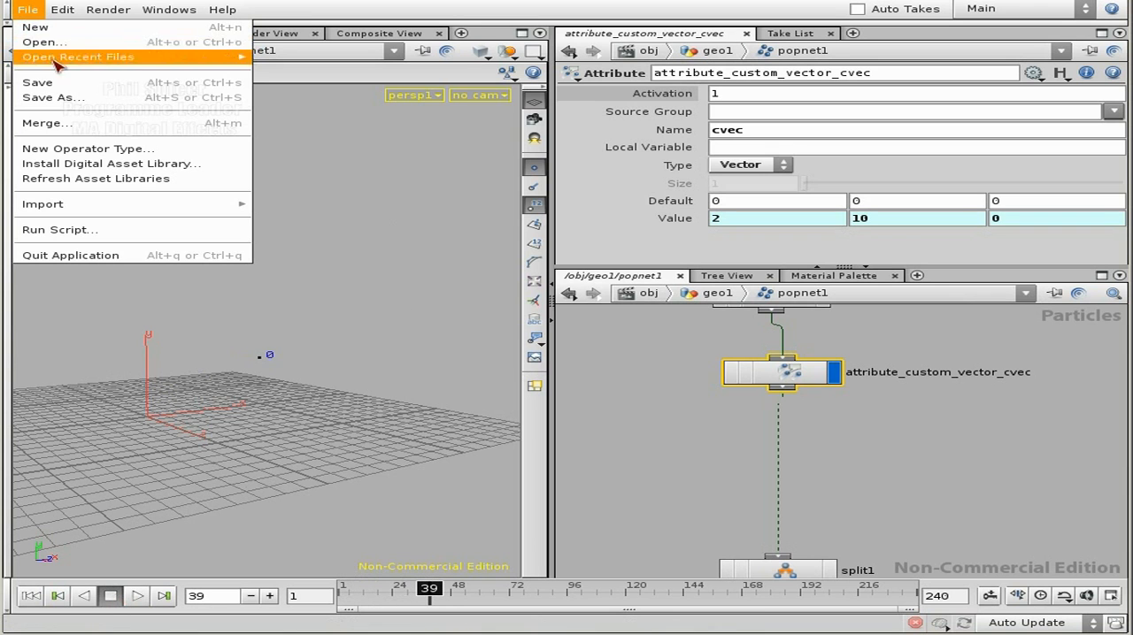